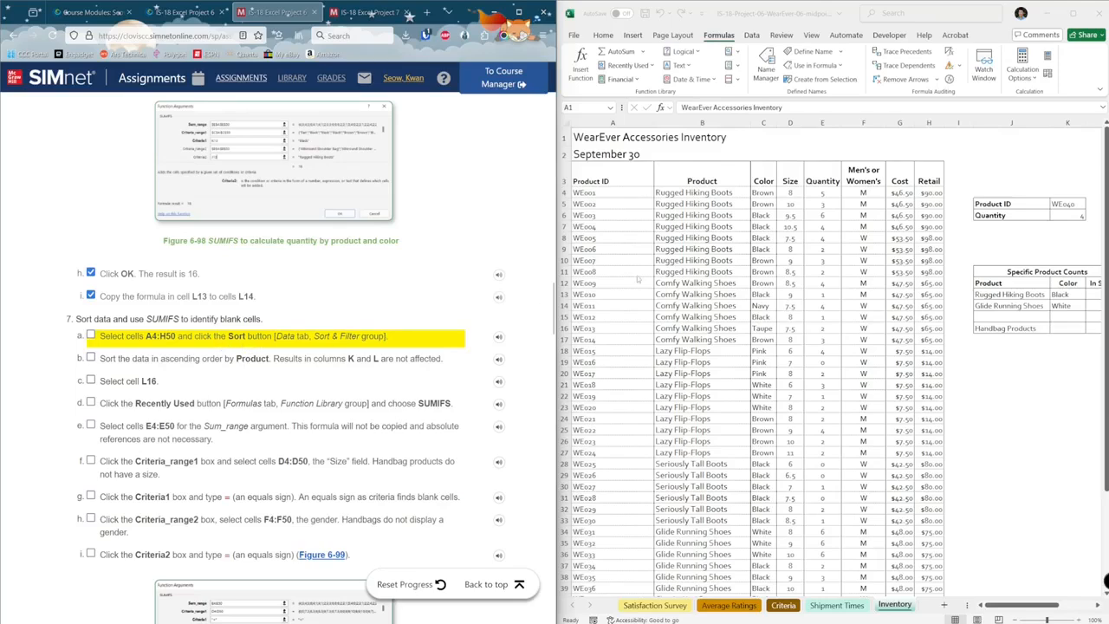
- Sort cells A4:H50 on the Inventory sheet by Product in ascending A to Z order
click(611, 193)
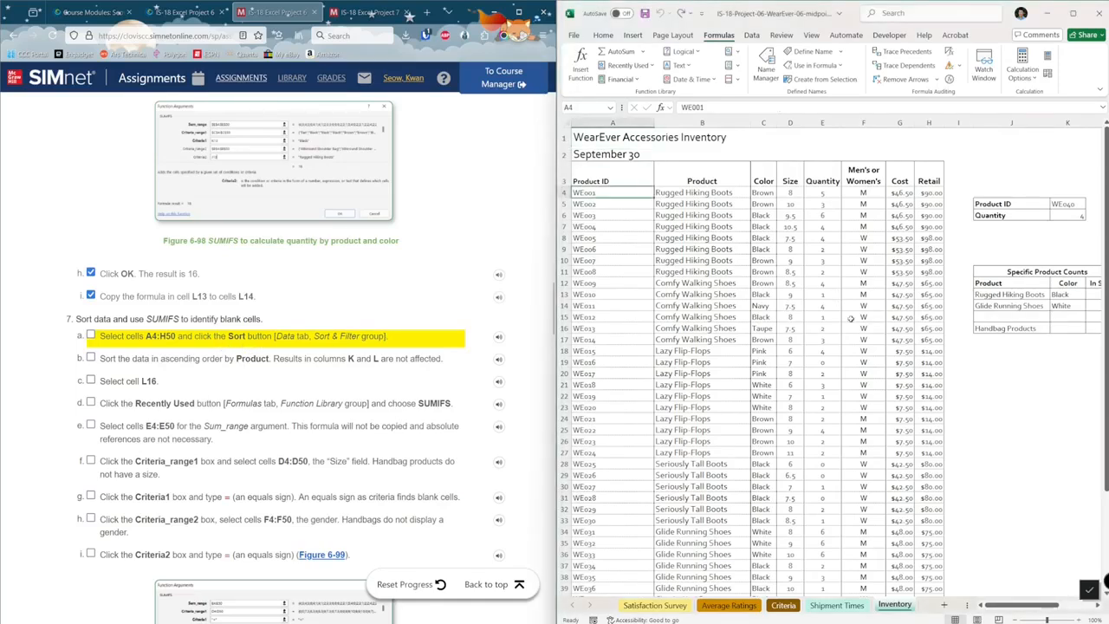
scroll(878, 369, down, 5)
shift+click(929, 515)
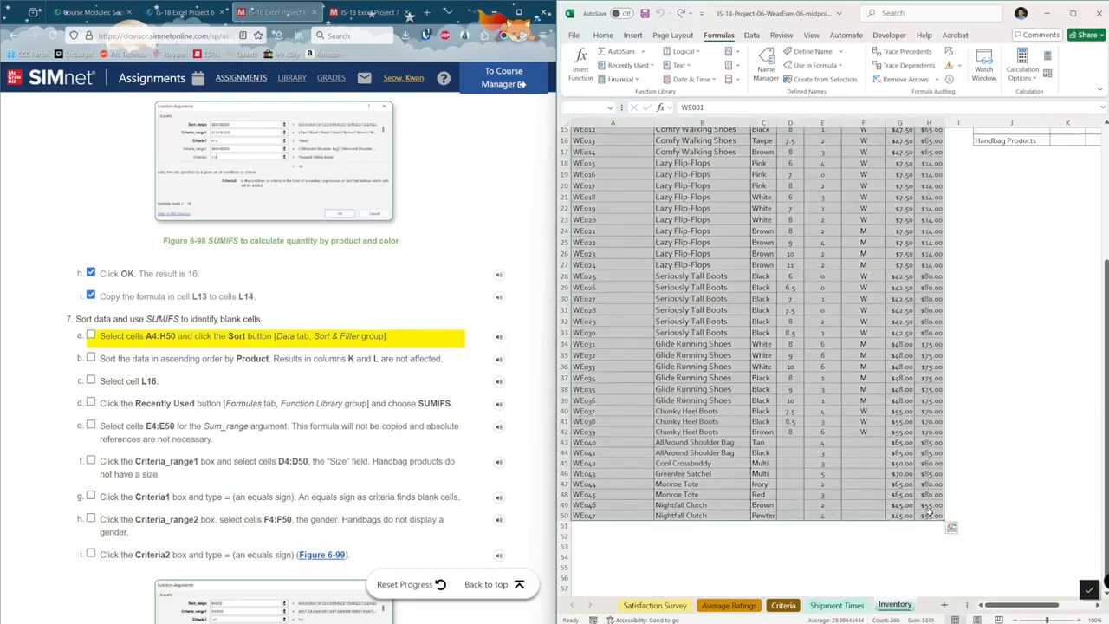
scroll(910, 483, up, 4)
scroll(909, 483, up, 1)
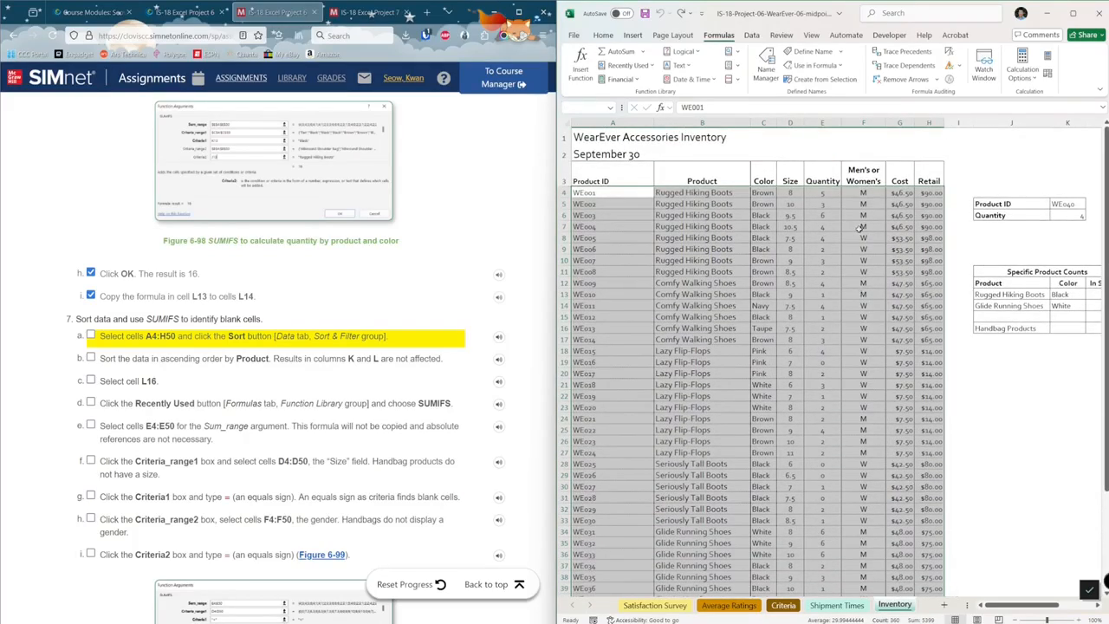
click(751, 37)
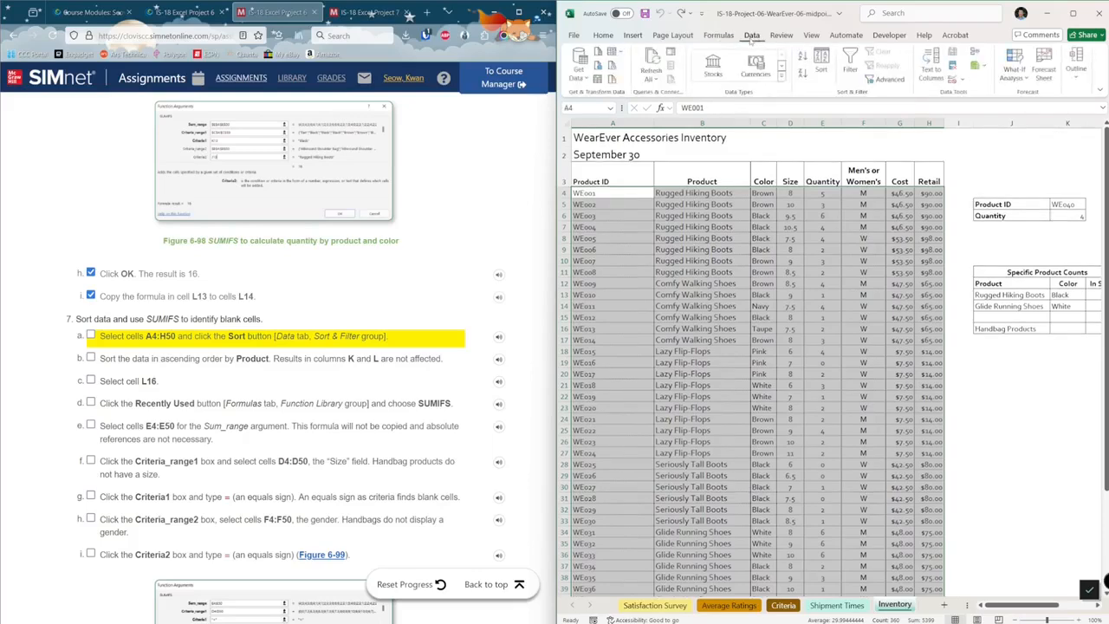
click(822, 67)
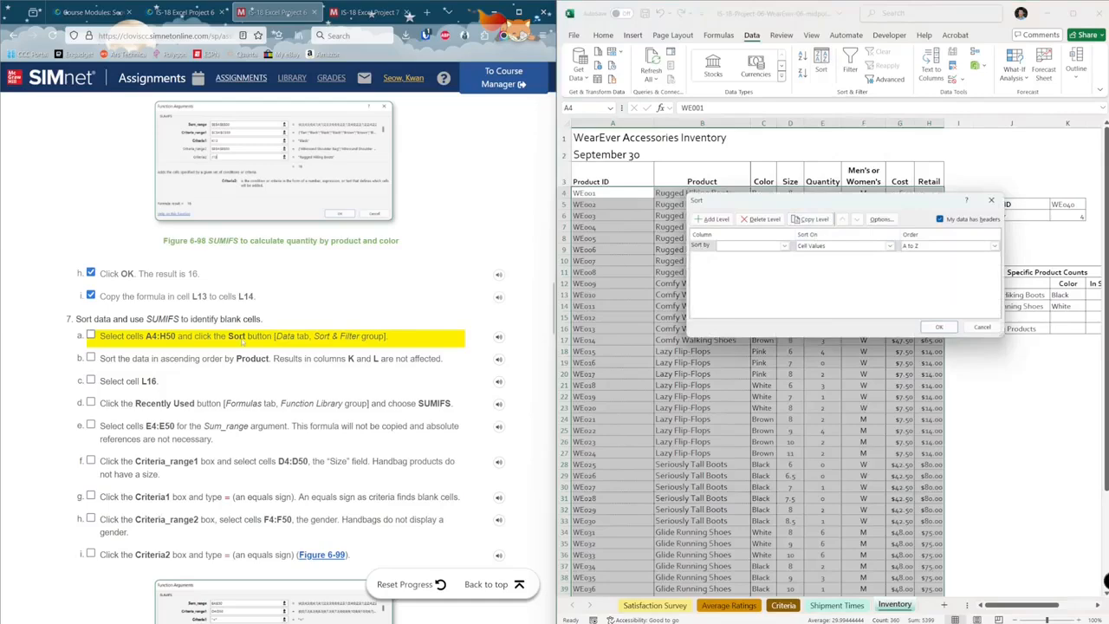
click(776, 248)
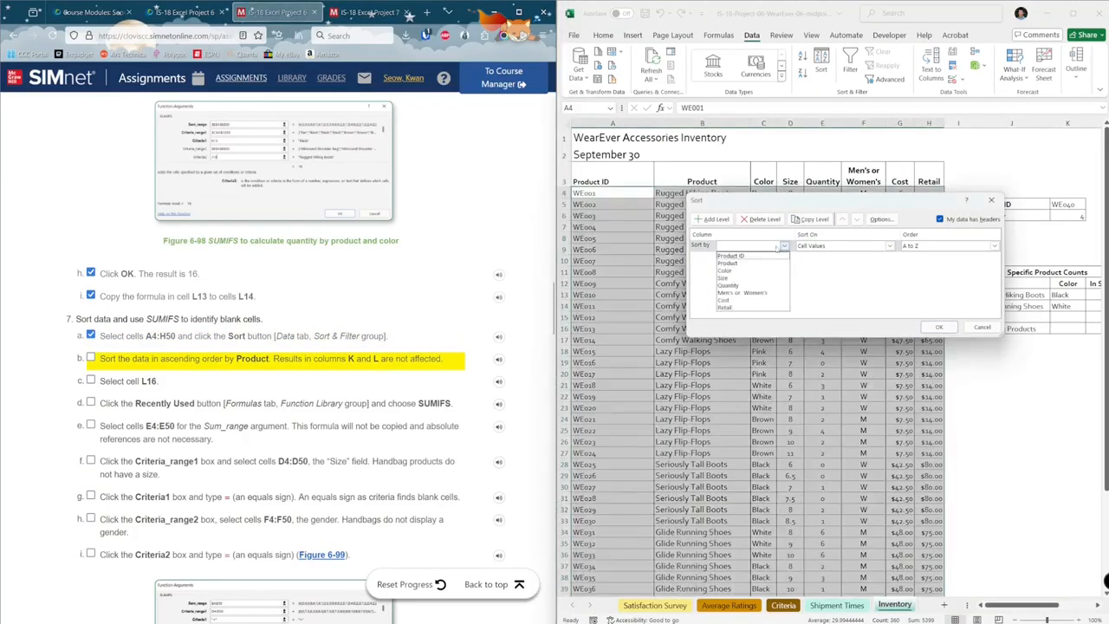
click(762, 264)
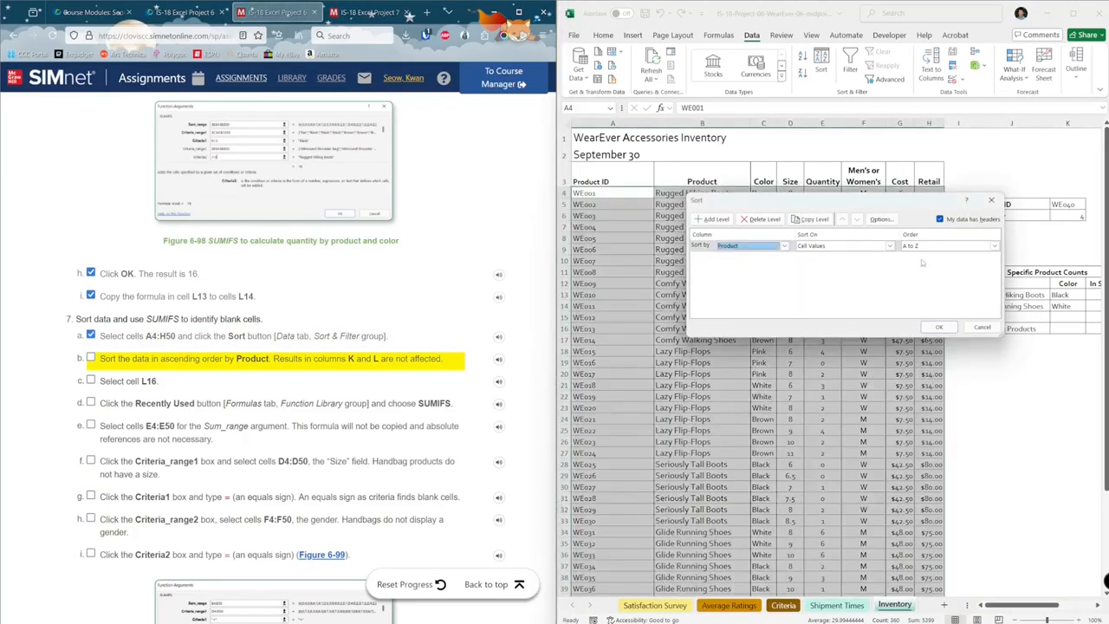
click(938, 327)
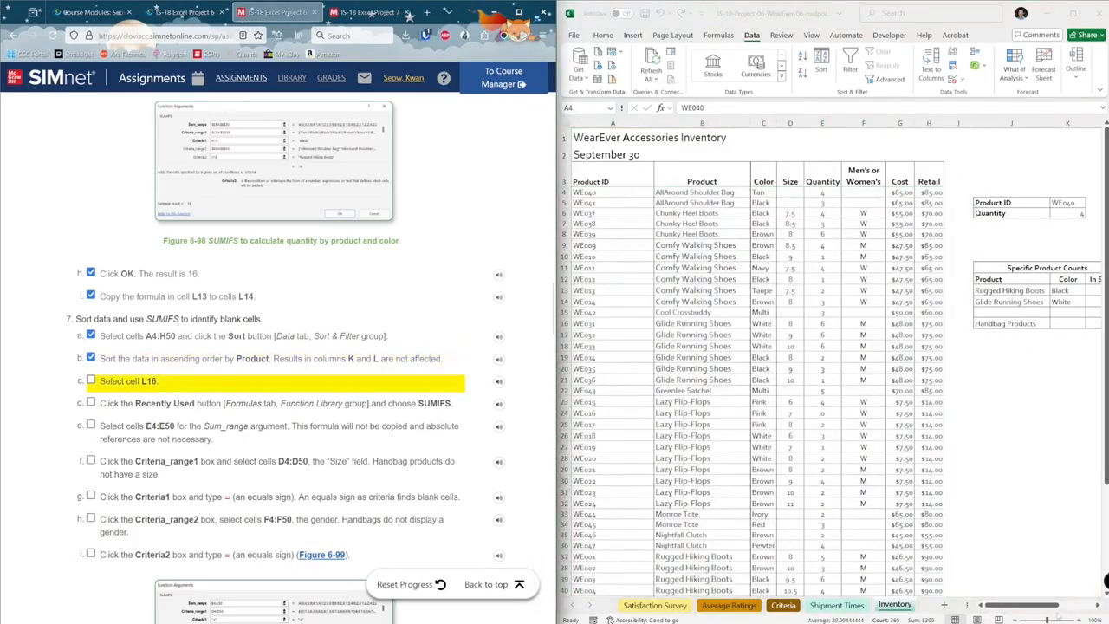
- Enlarge the sheet to 110% and insert a SUMIFS function in cell L16, the In Stock cell for Handbag Products
click(1034, 604)
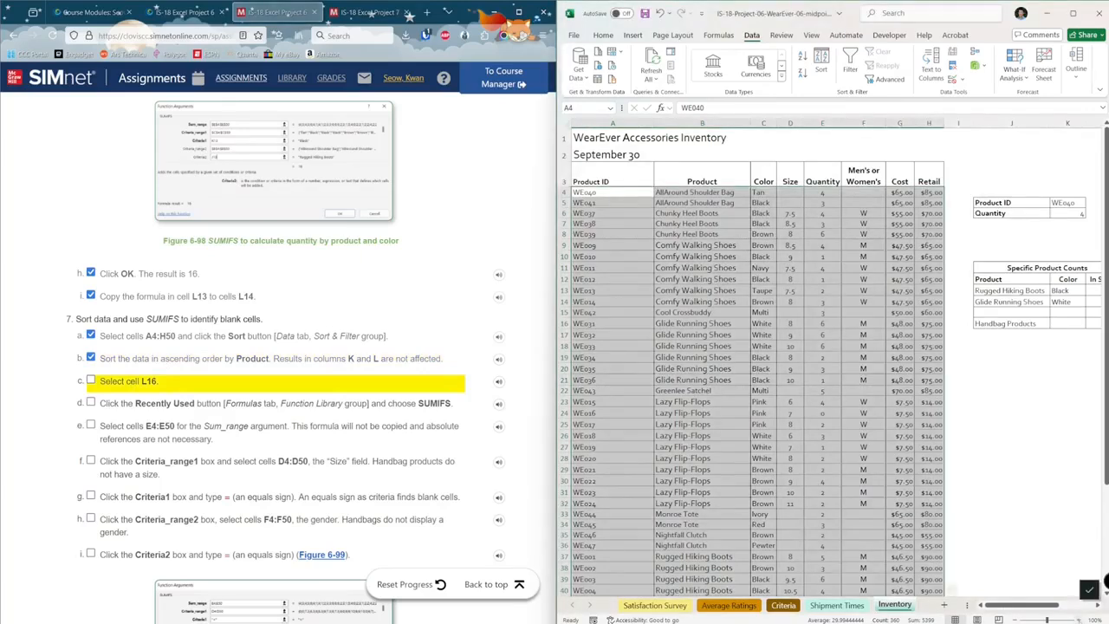
click(1075, 620)
click(1037, 561)
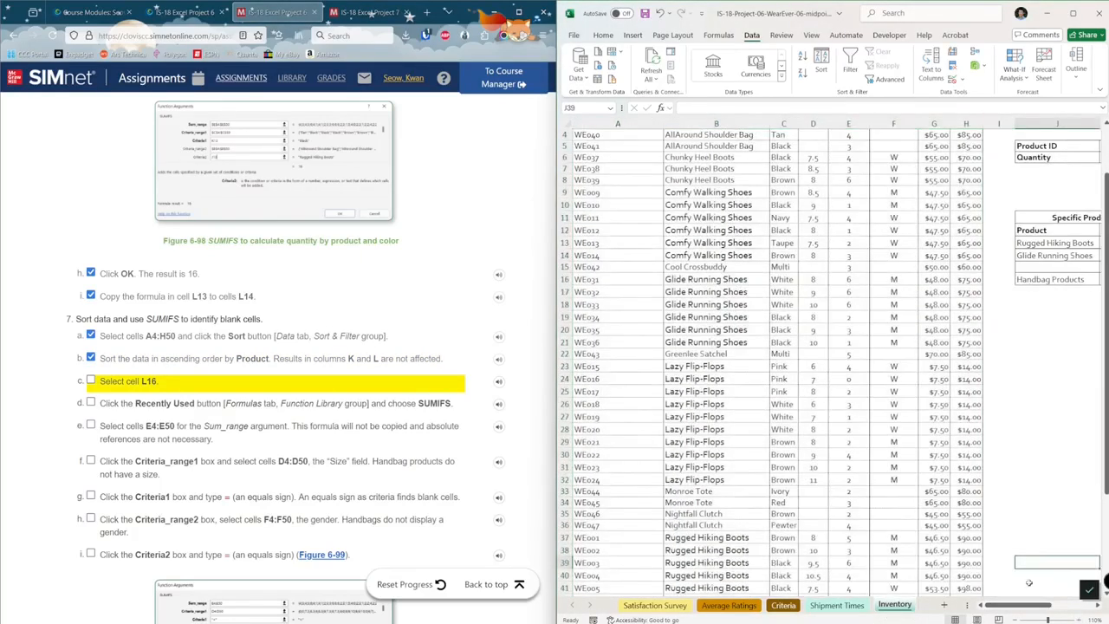
drag(1018, 604, 1044, 609)
scroll(1008, 389, up, 1)
click(981, 344)
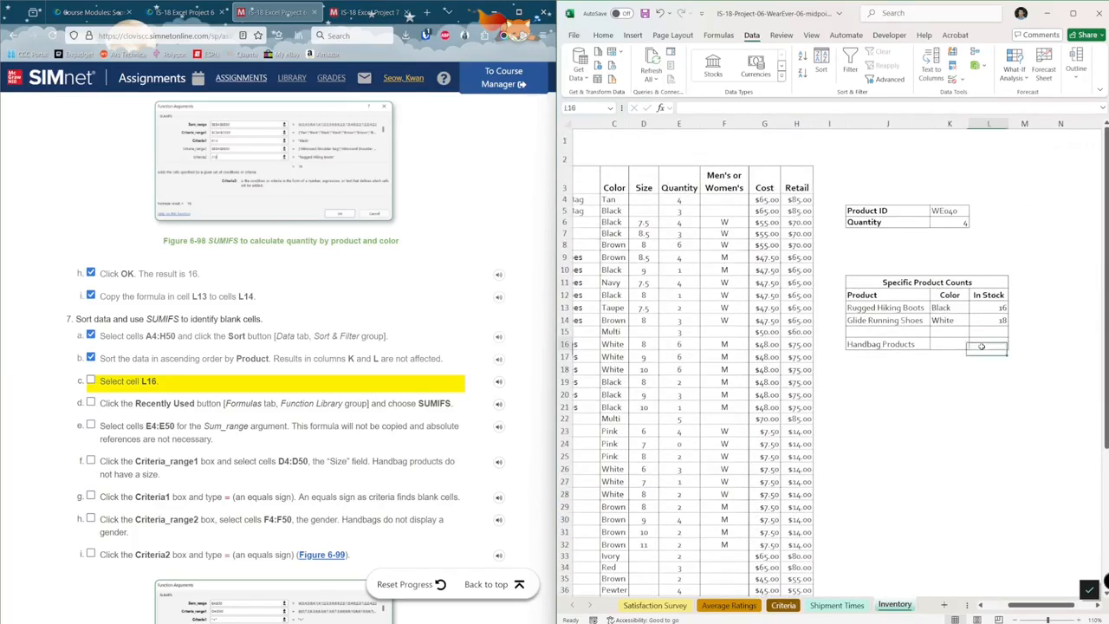
click(91, 381)
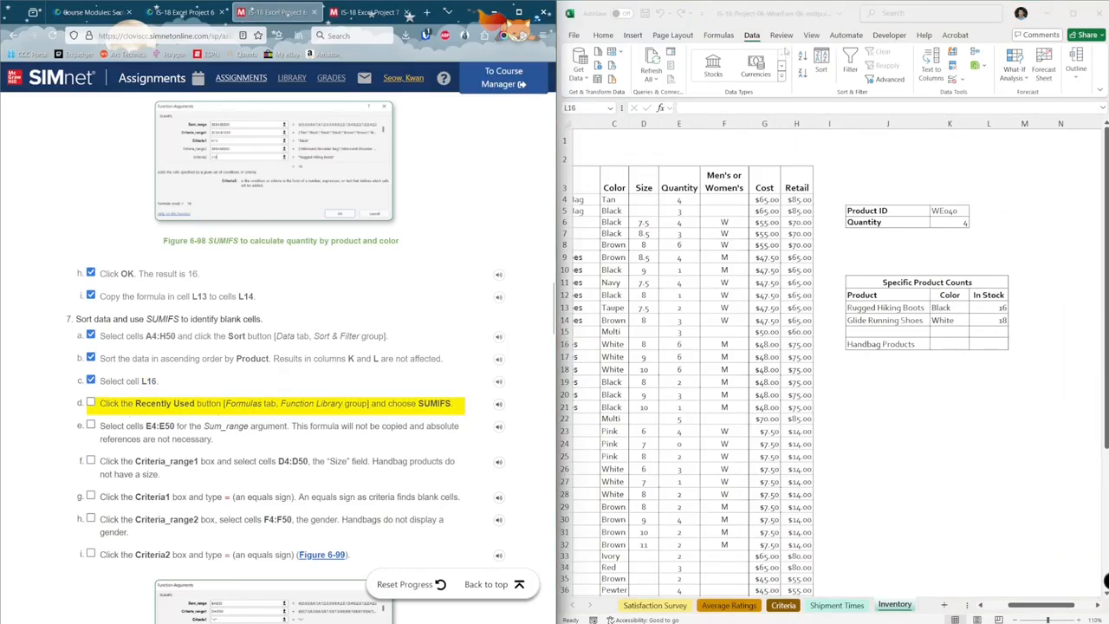
click(719, 34)
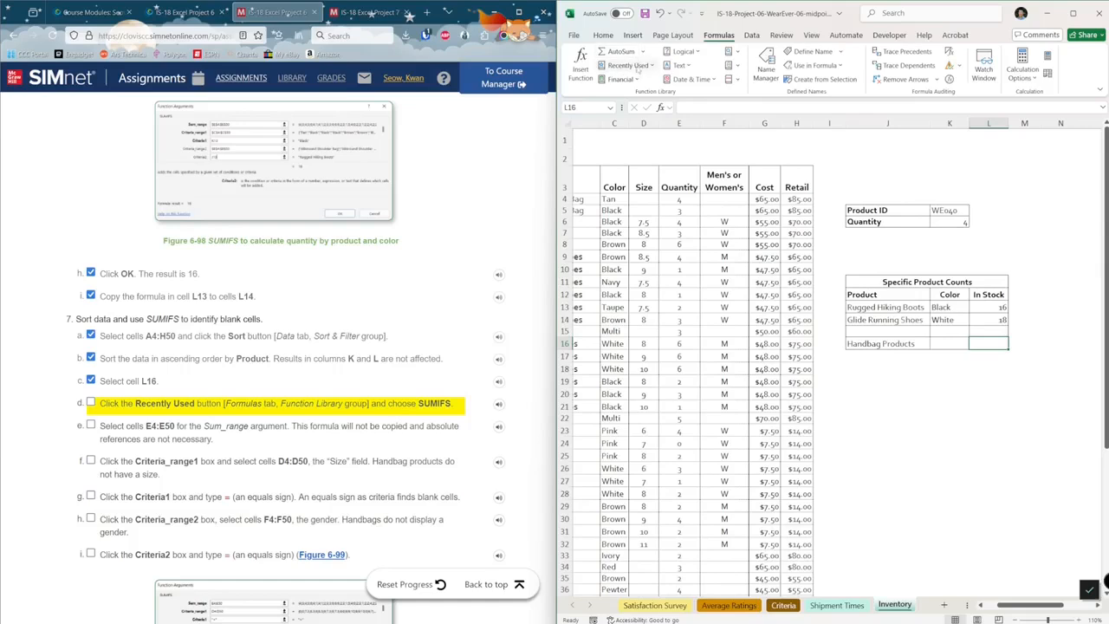
click(649, 66)
click(658, 192)
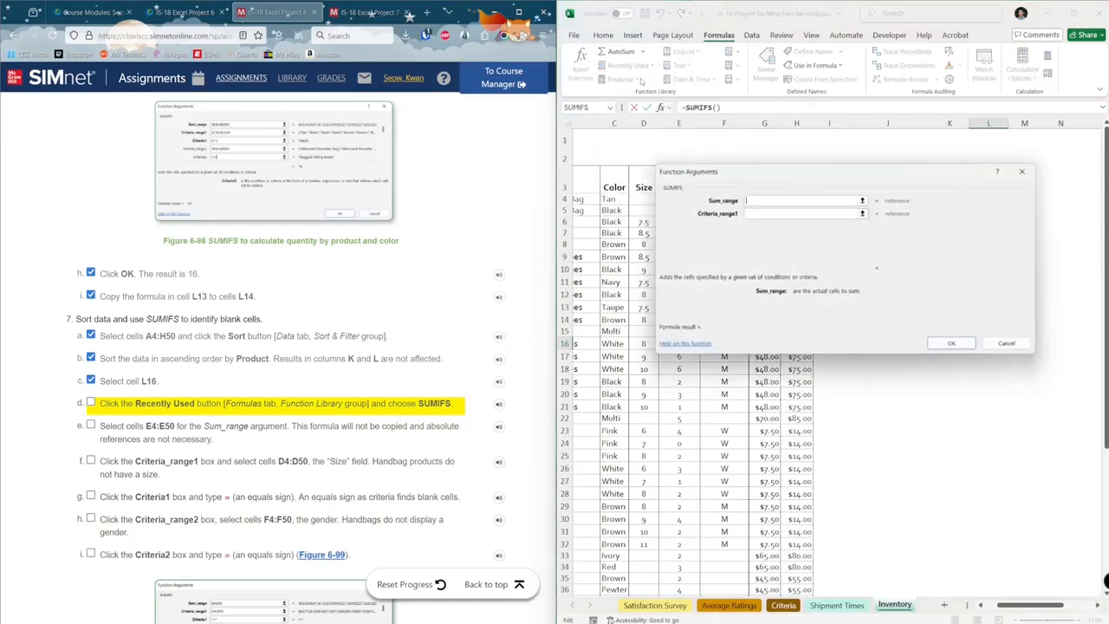
click(236, 407)
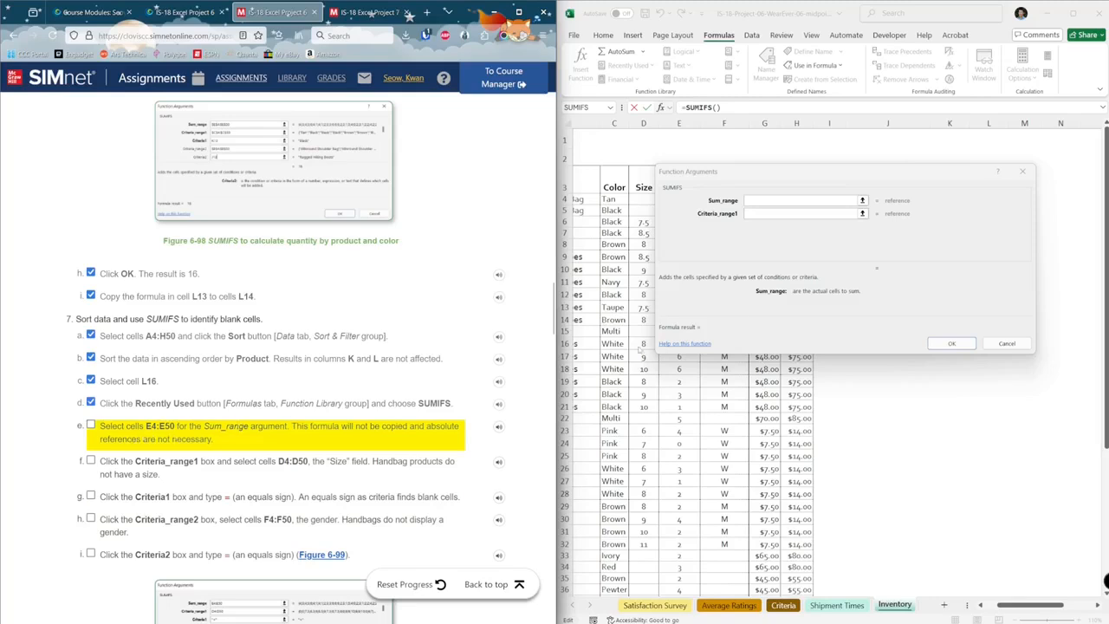
- Move the function arguments dialog clear of the column headings and set Sum_range to E4:E50
click(796, 190)
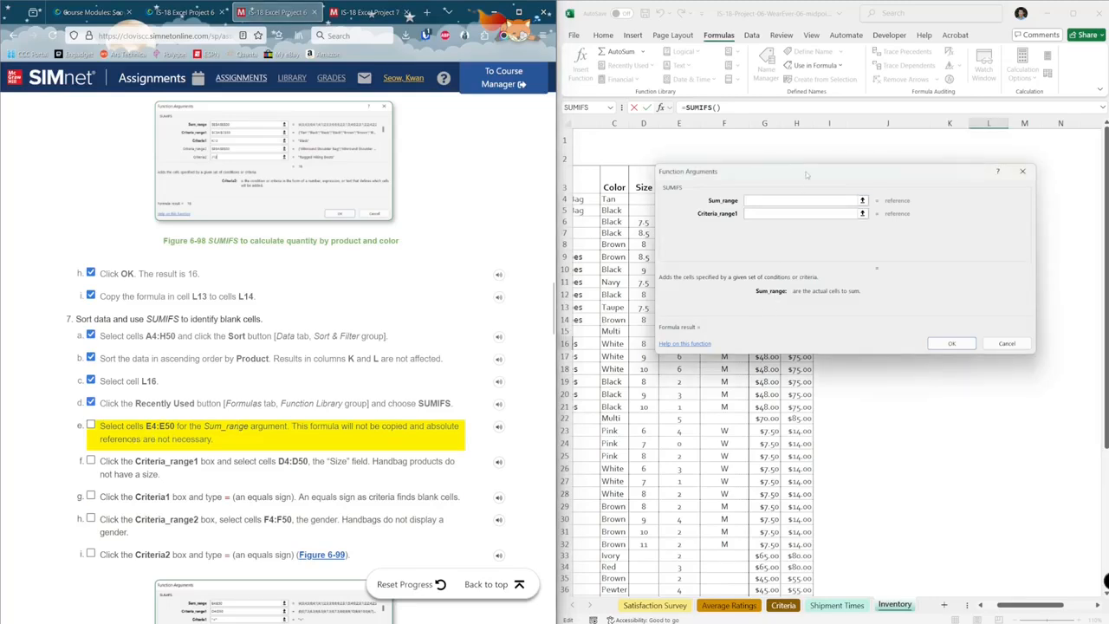
drag(806, 171, 831, 271)
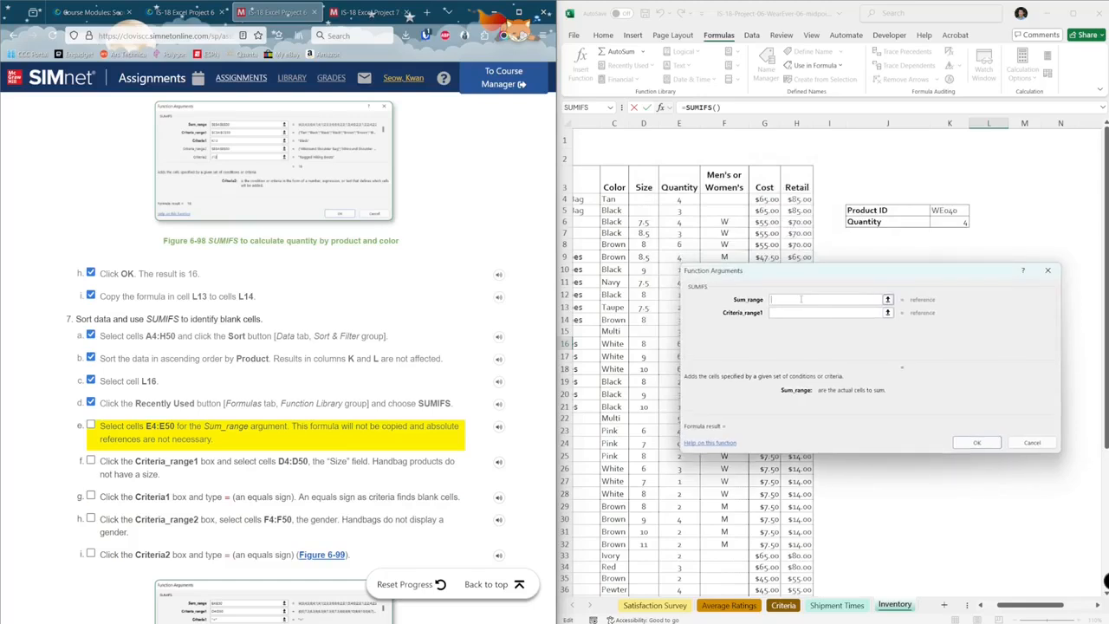
text(E4:E50)
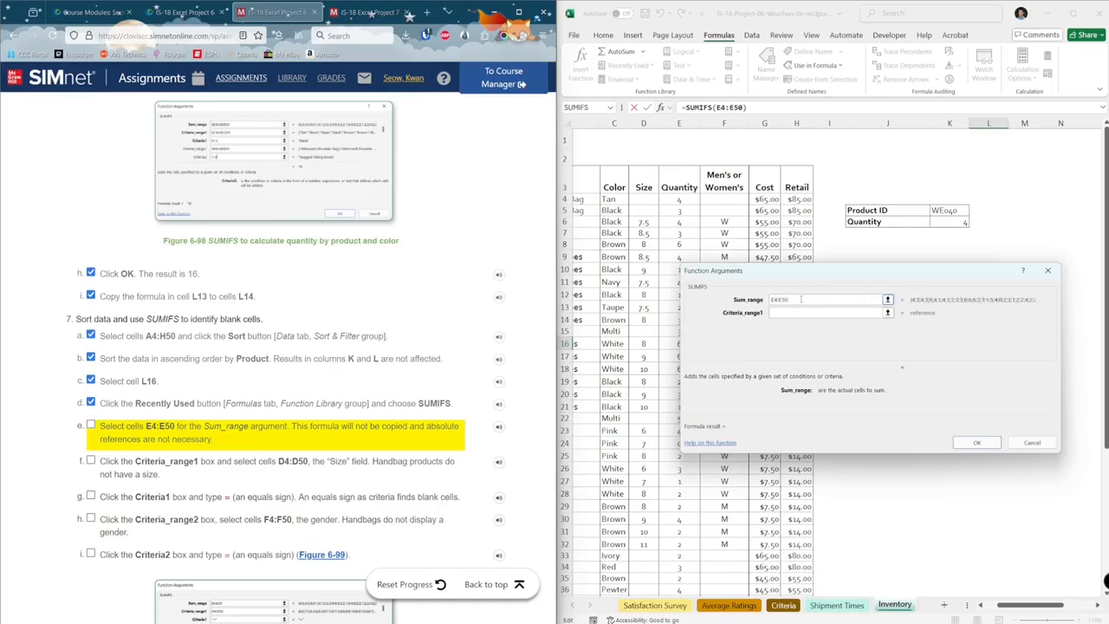
- Set Criteria_range1 to D4:D50 with = as Criteria1, and check off the matching assignment instructions
click(784, 312)
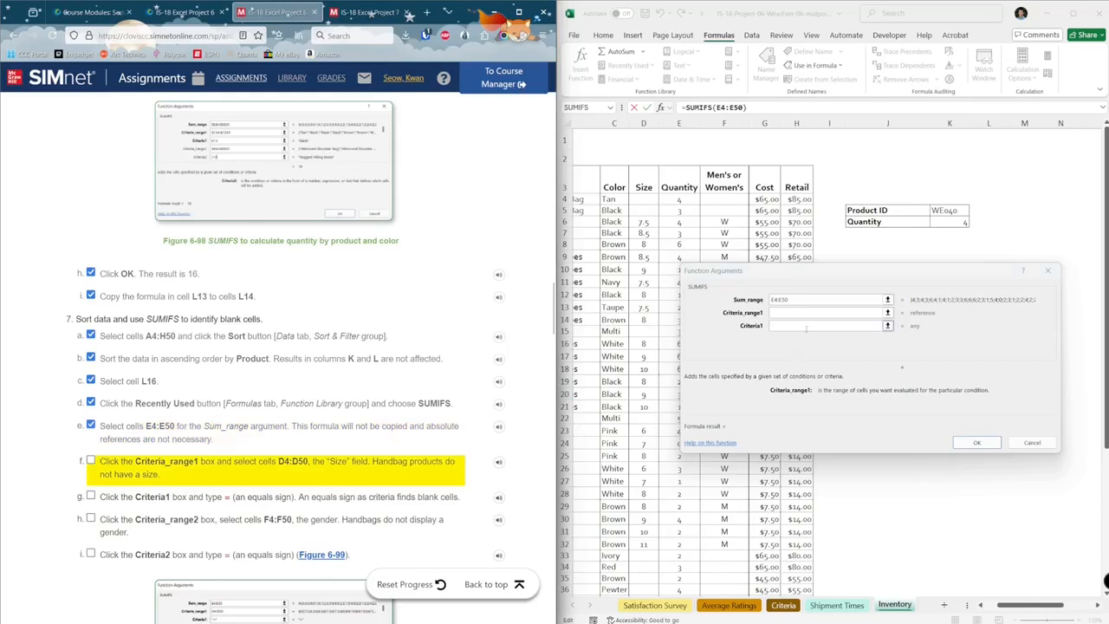
click(803, 313)
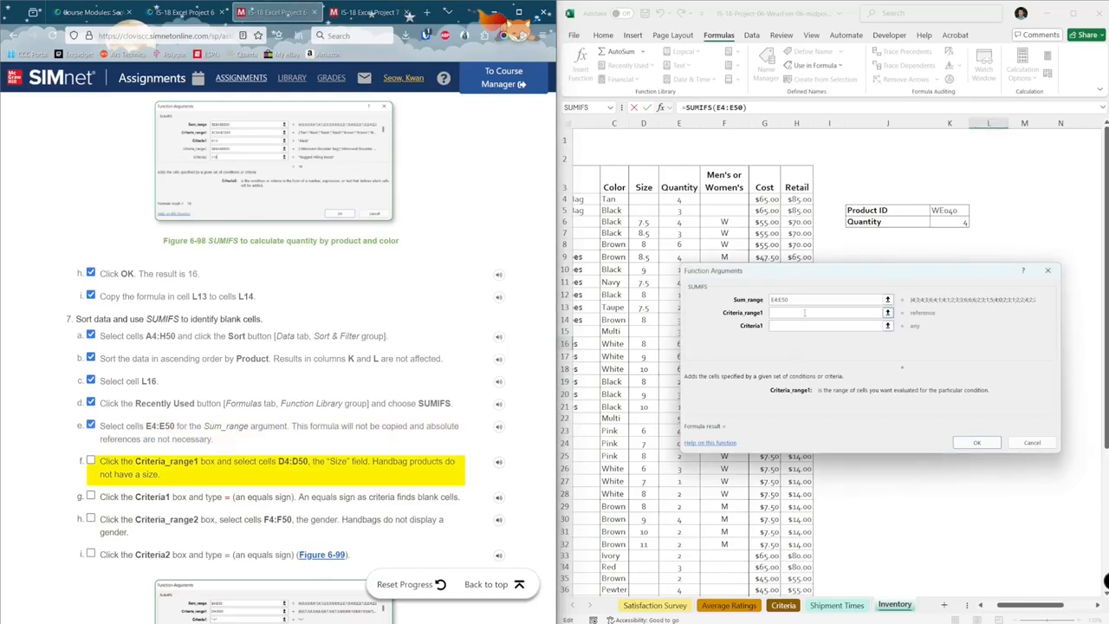
text(D4:D50)
click(804, 326)
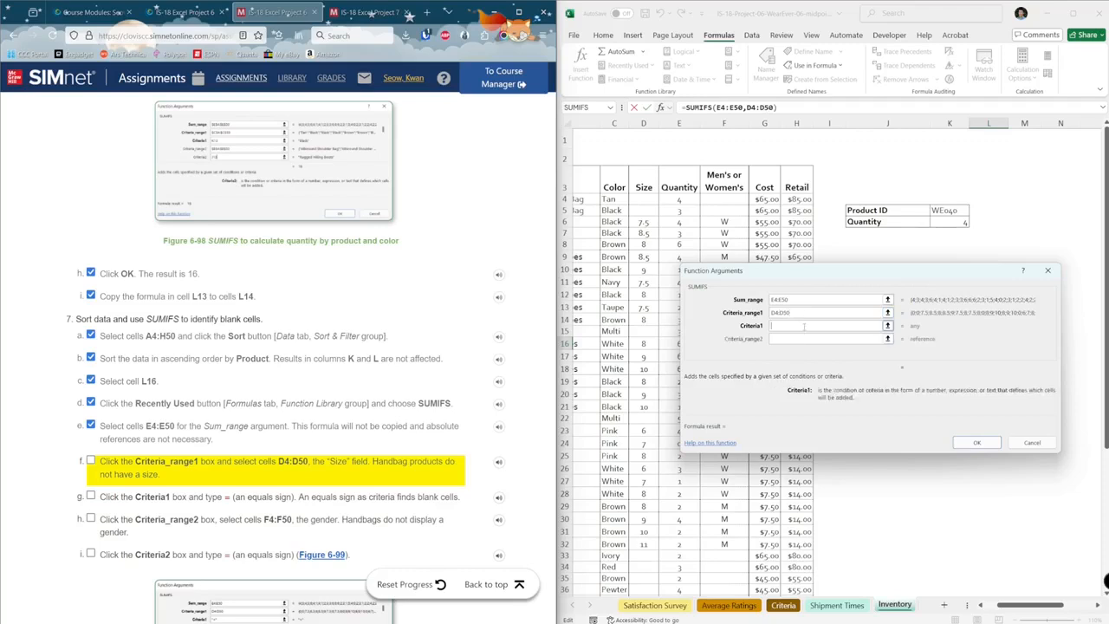
text(=)
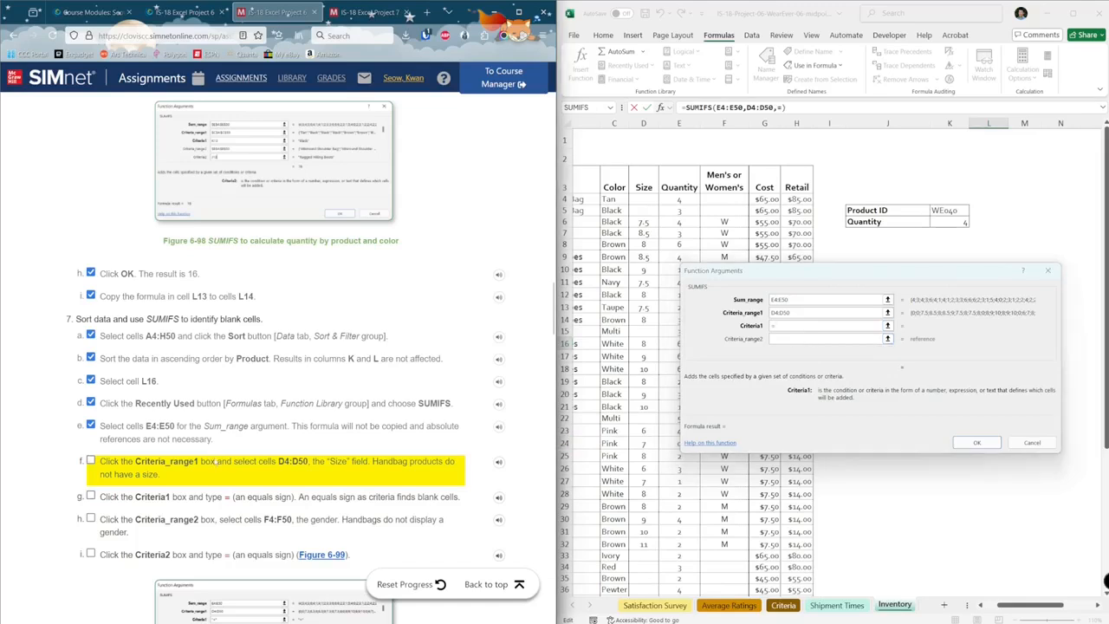
click(90, 461)
click(216, 496)
- Set Criteria_range2 to F4:F50 with = as Criteria2 and complete the SUMIFS formula
click(803, 339)
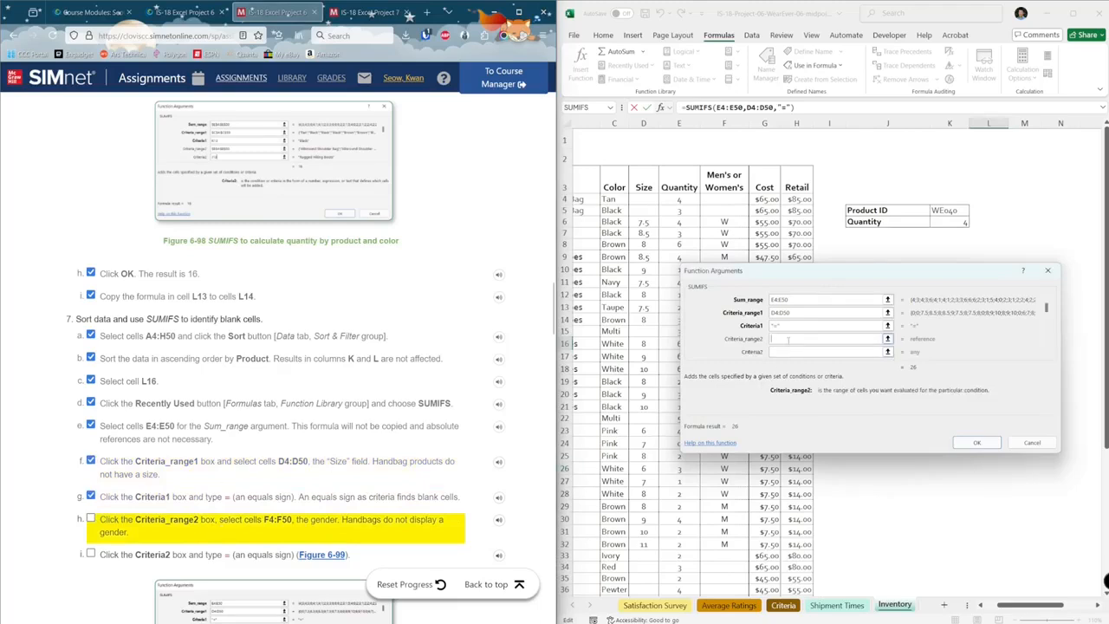
text(F4:F50)
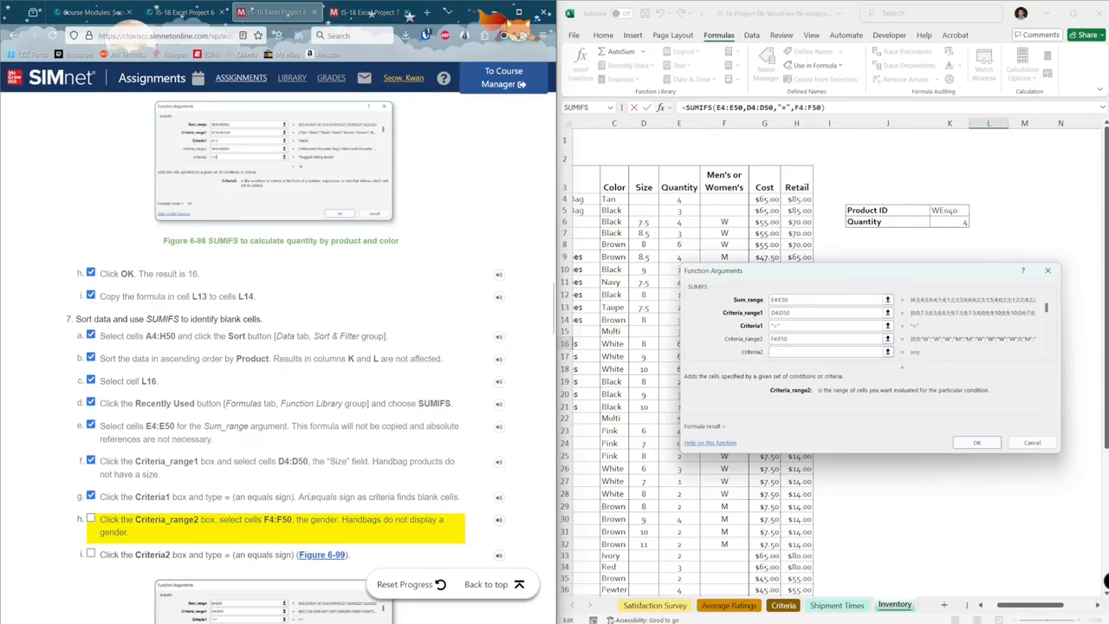
click(234, 527)
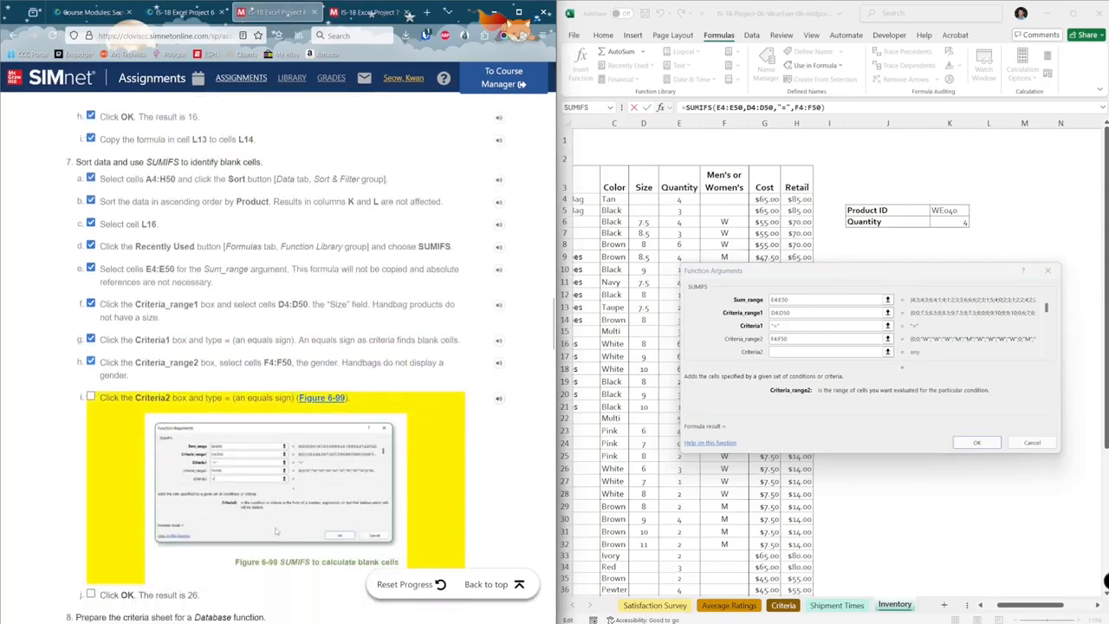
click(798, 351)
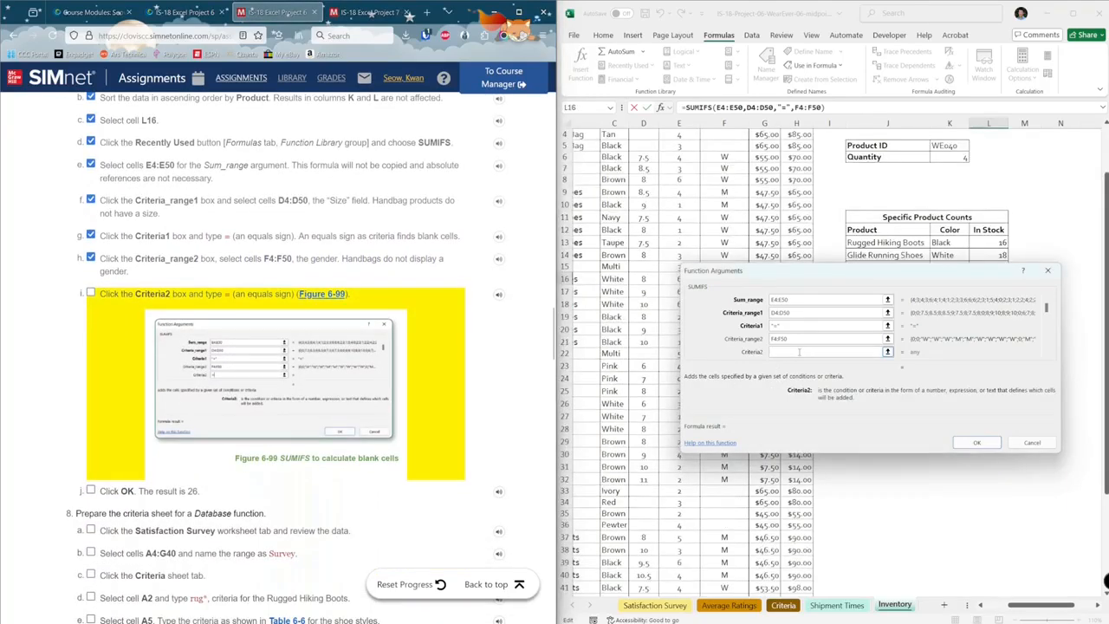
text(=)
click(811, 339)
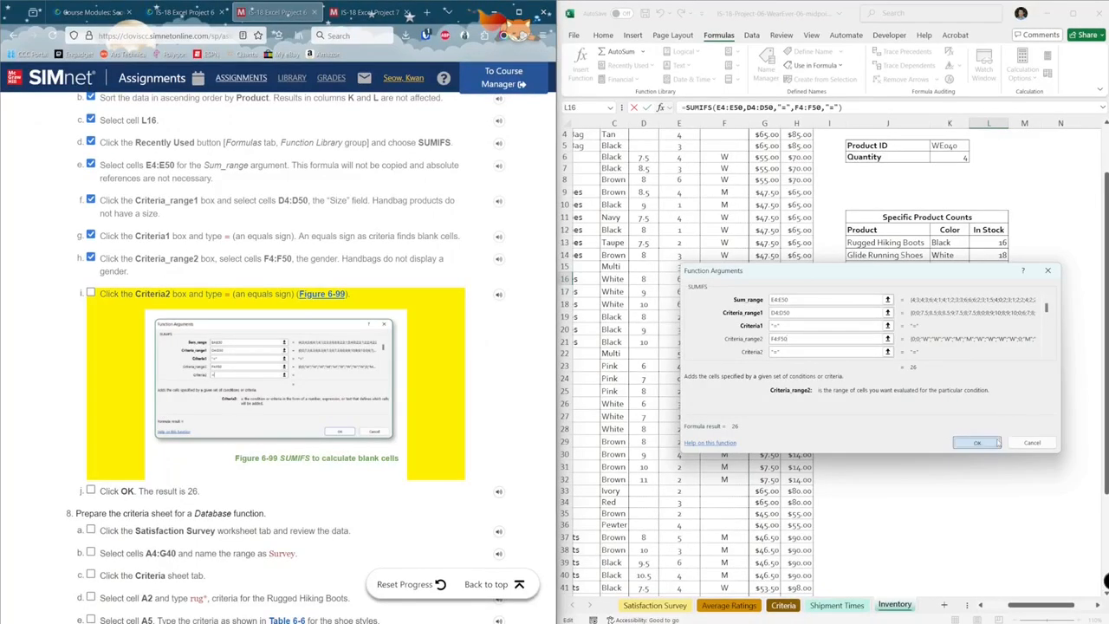
click(976, 442)
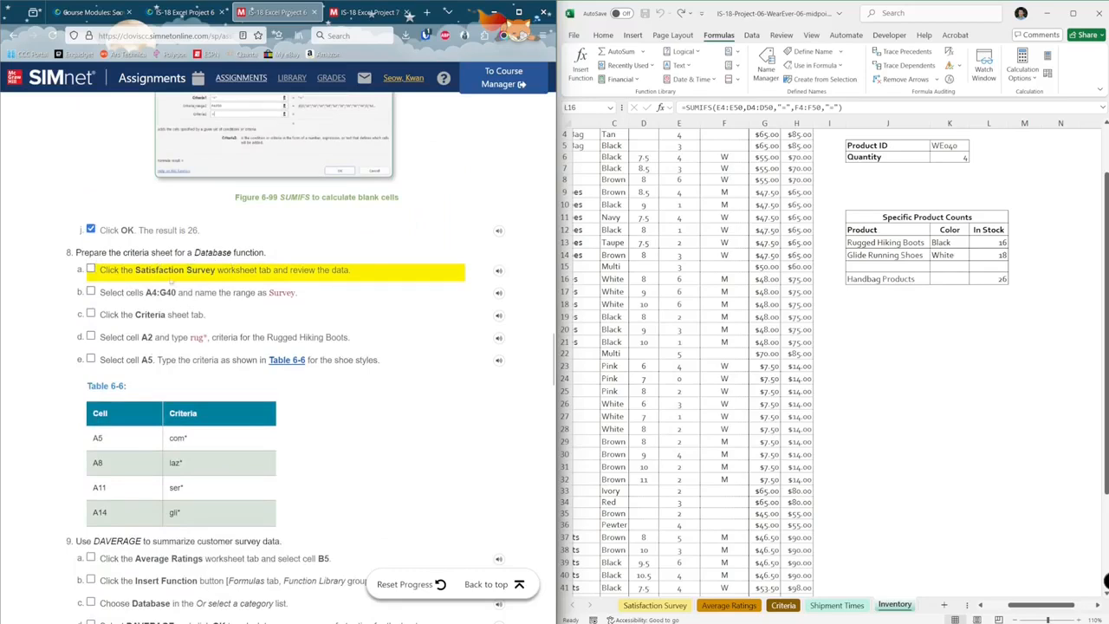
- Open the Satisfaction Survey worksheet, review the survey data and check off that instruction
click(682, 607)
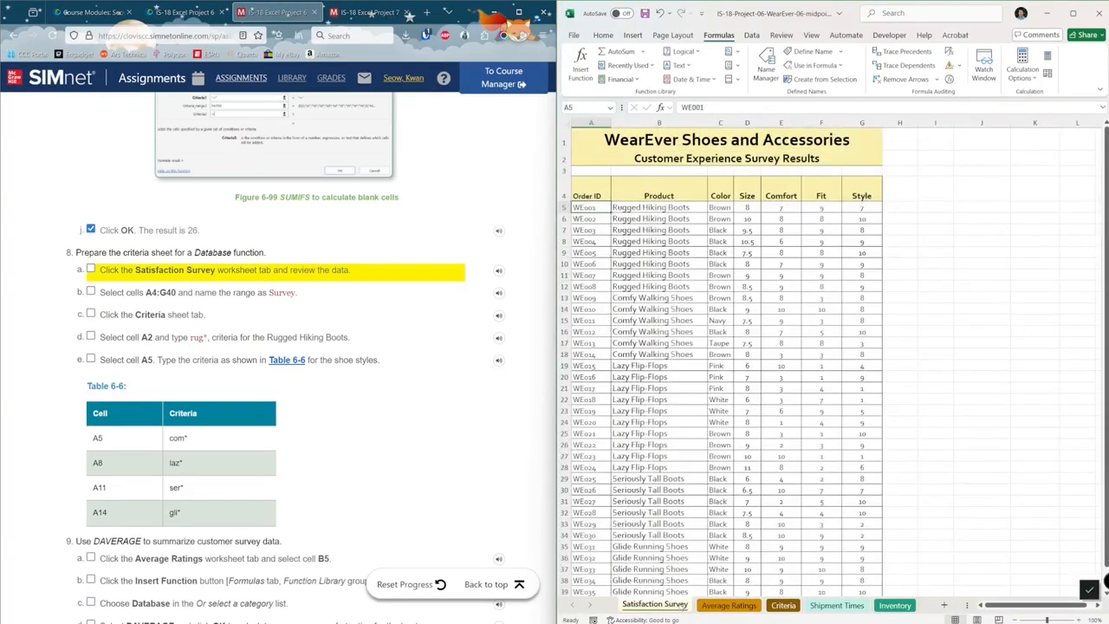
scroll(715, 246, down, 1)
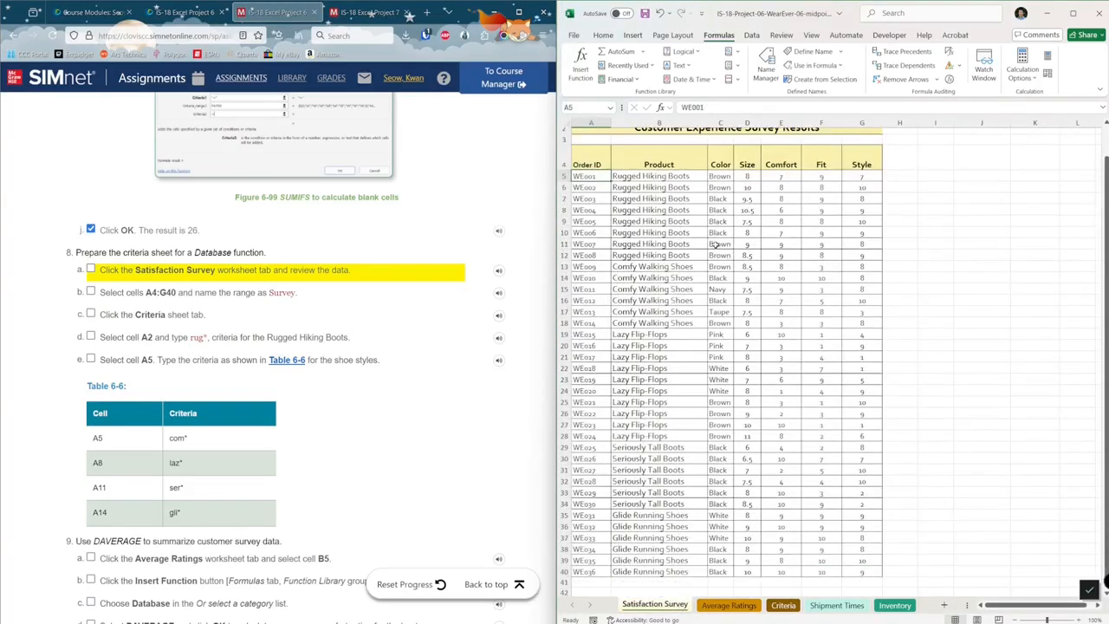
scroll(716, 246, up, 1)
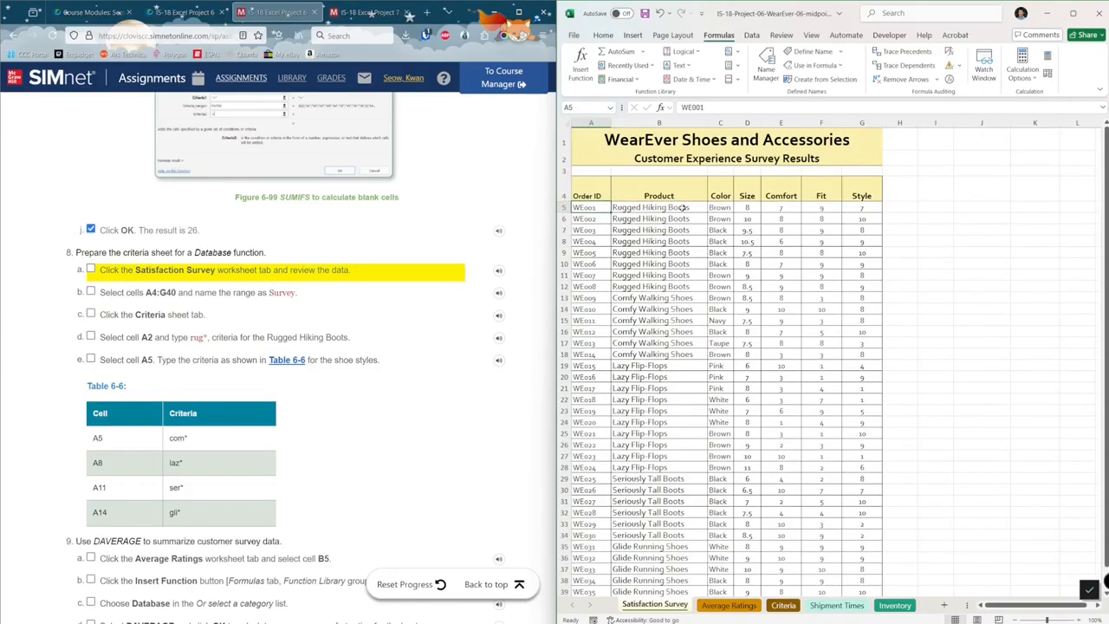
scroll(684, 207, down, 1)
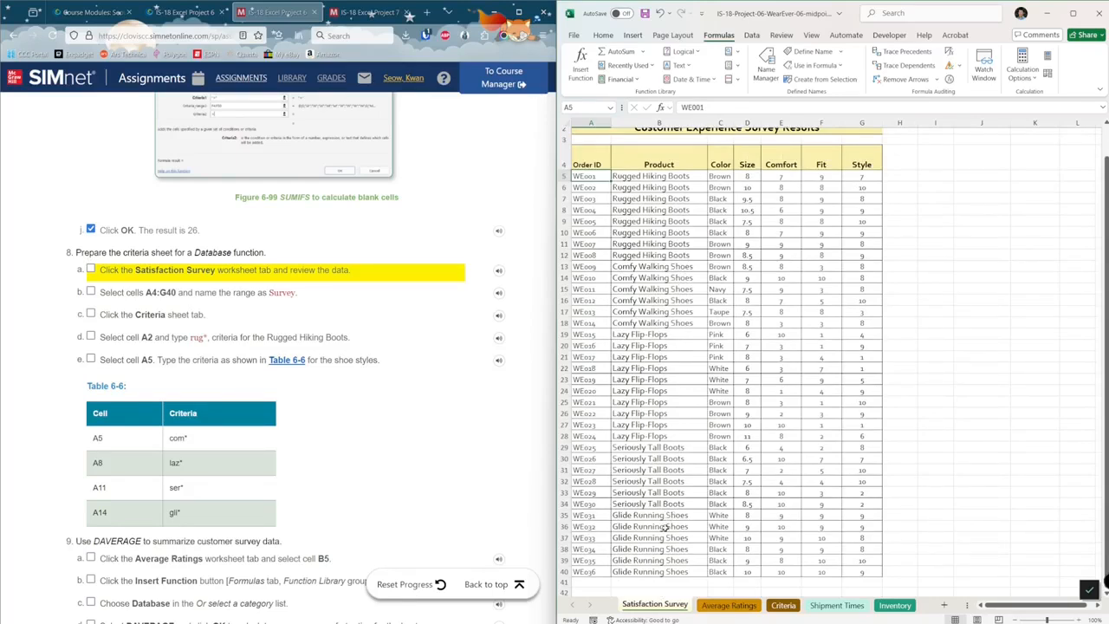
click(166, 280)
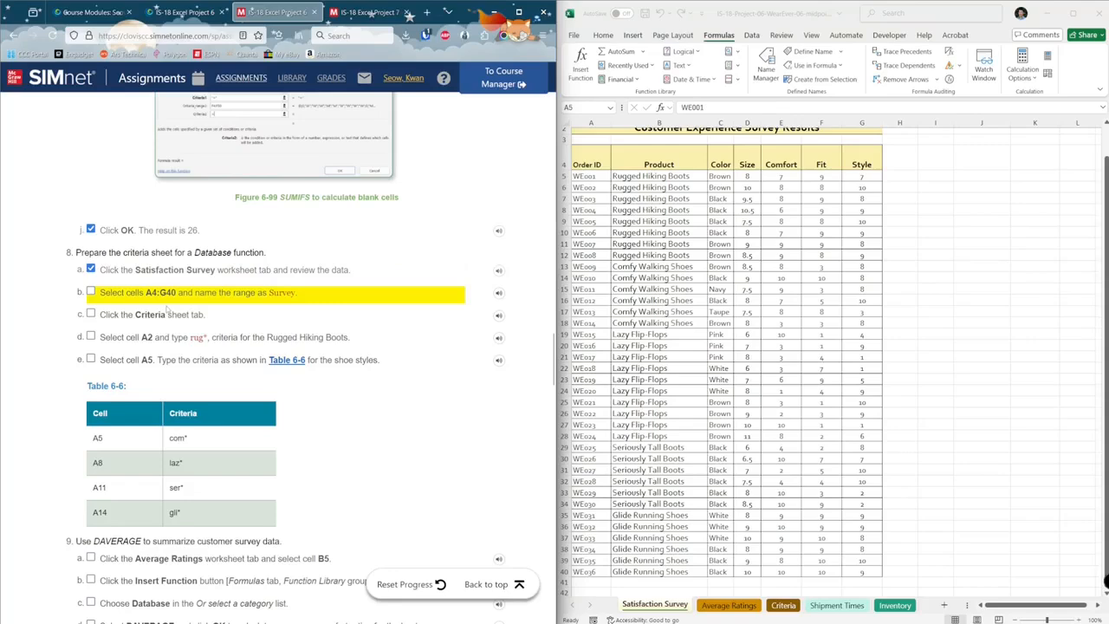
- Name the range A4:G40 on the Satisfaction Survey worksheet as Survey and check off the matching assignment instruction
click(593, 177)
click(591, 165)
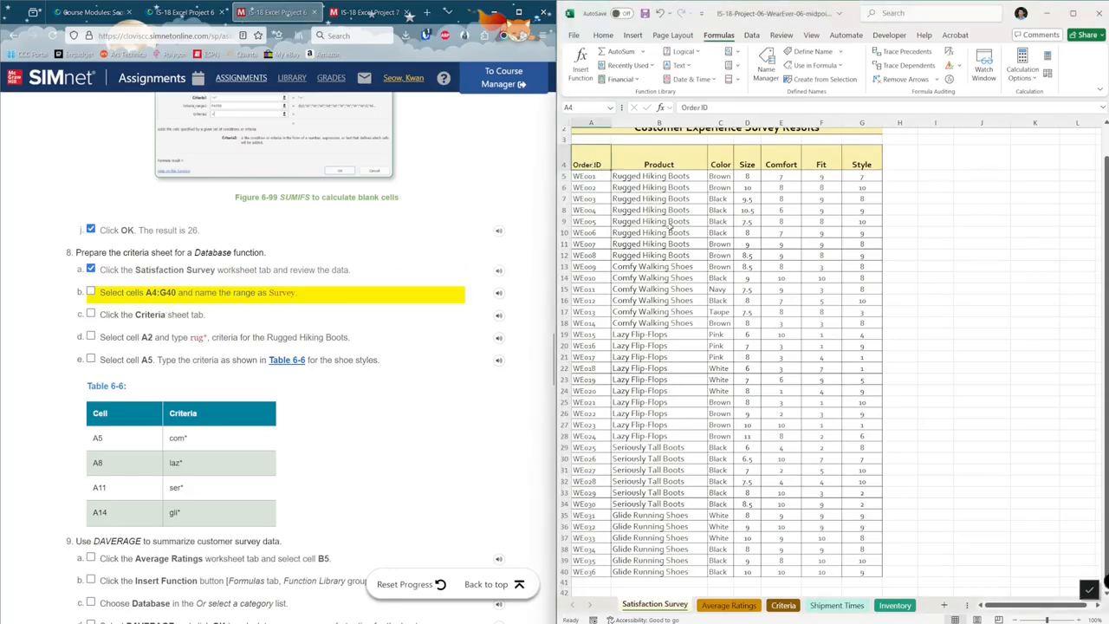
scroll(855, 461, down, 1)
shift+click(865, 545)
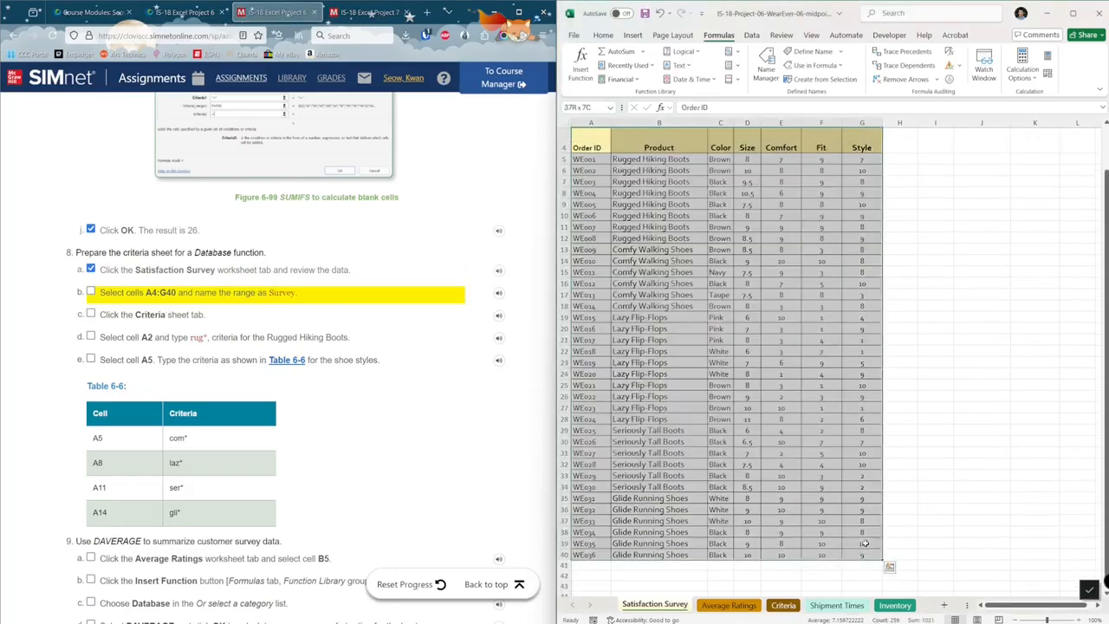
scroll(818, 465, up, 1)
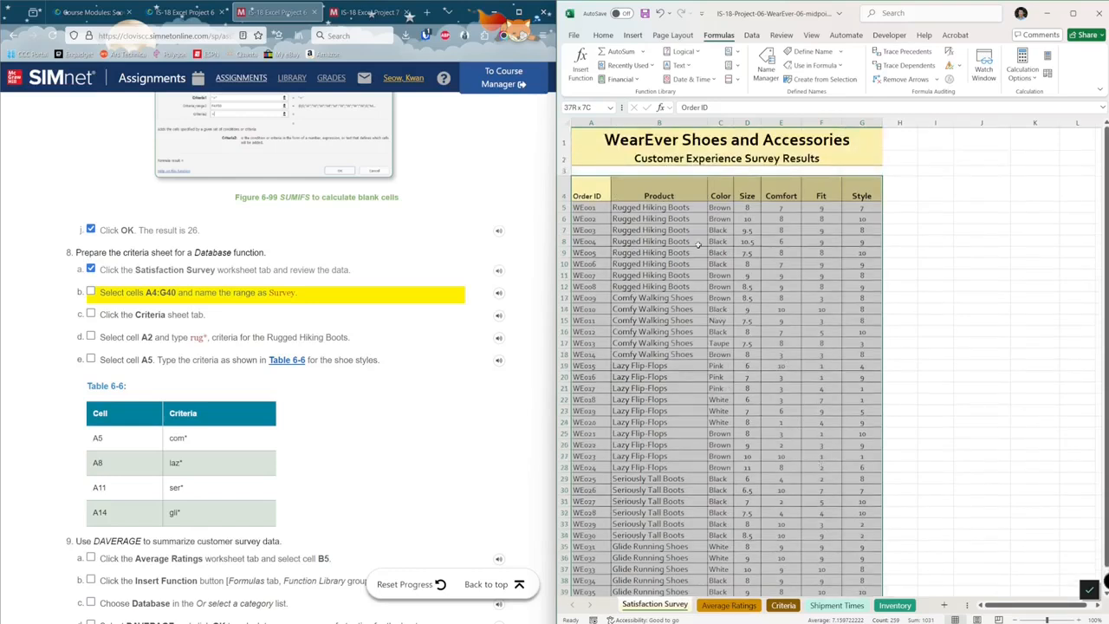
click(600, 107)
text(Survey)
key(Return)
click(254, 297)
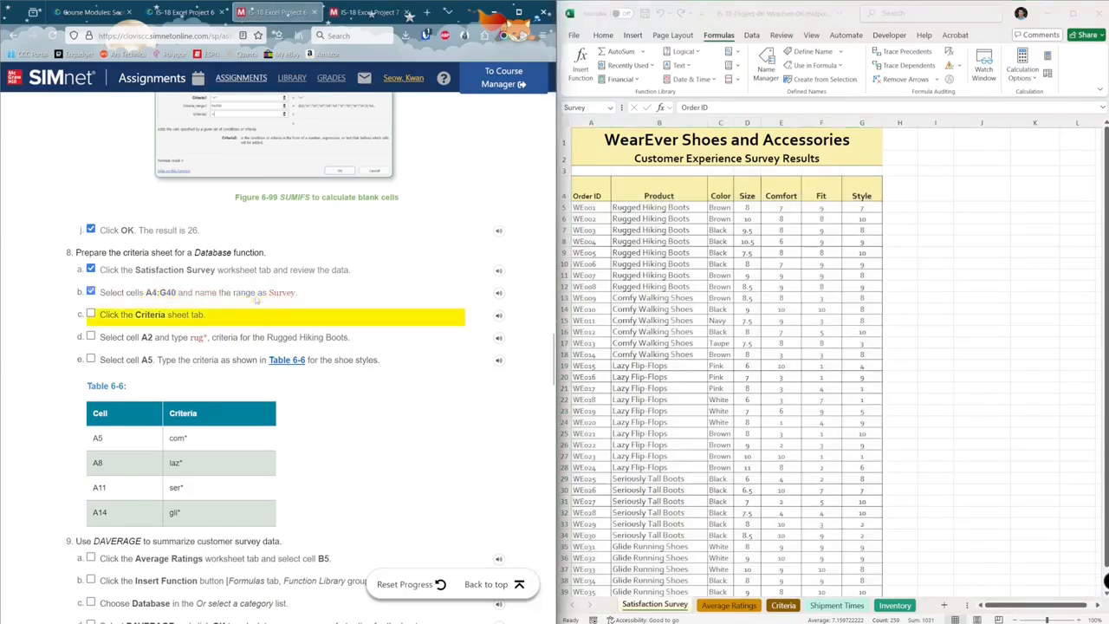
- Open the Criteria worksheet, check off its instruction, and enter rug* in A2 as the Rugged Hiking Boots criterion
click(783, 605)
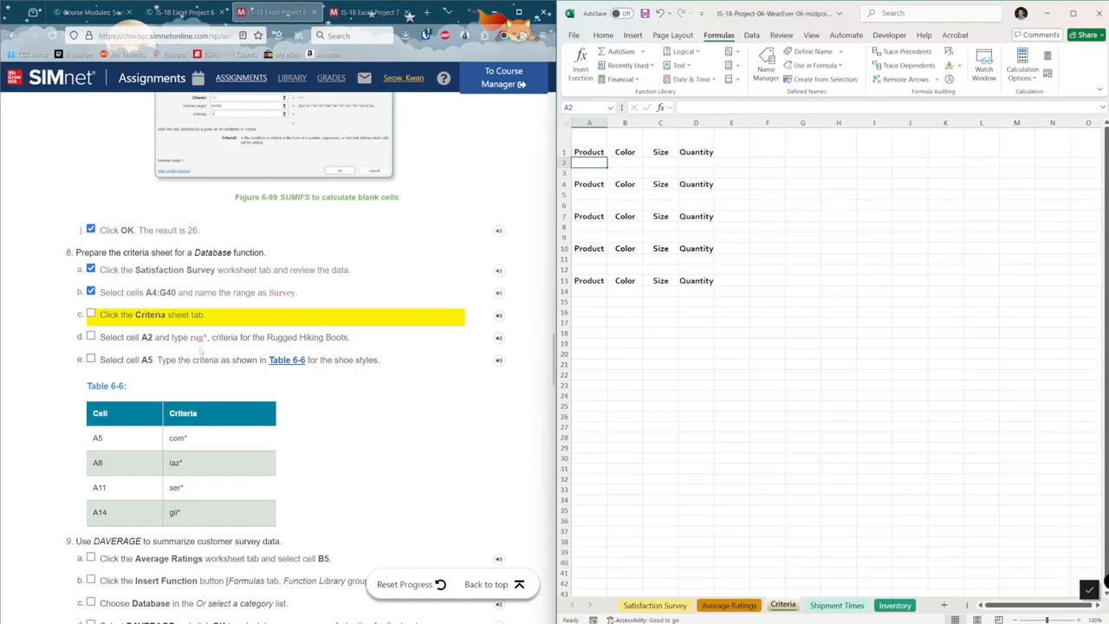
scroll(201, 348, down, 1)
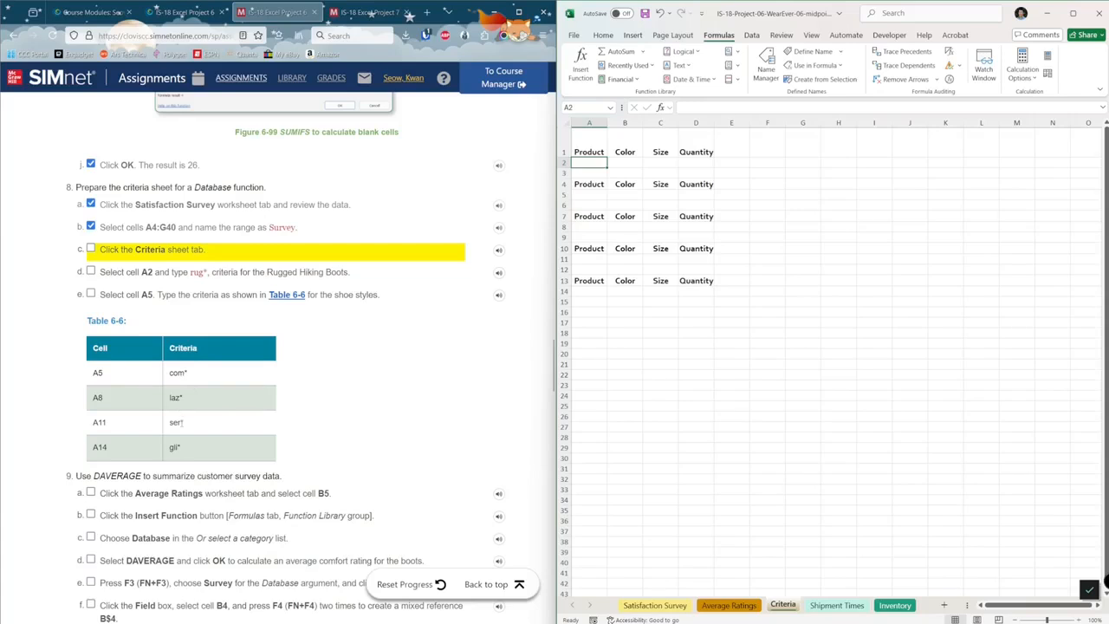
click(655, 605)
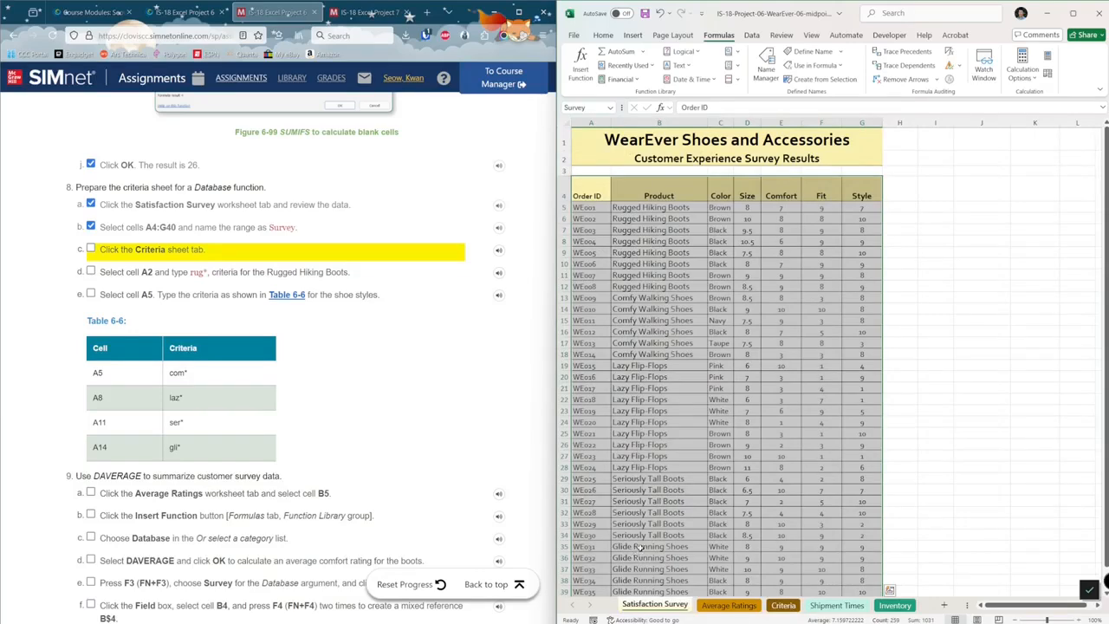
click(783, 604)
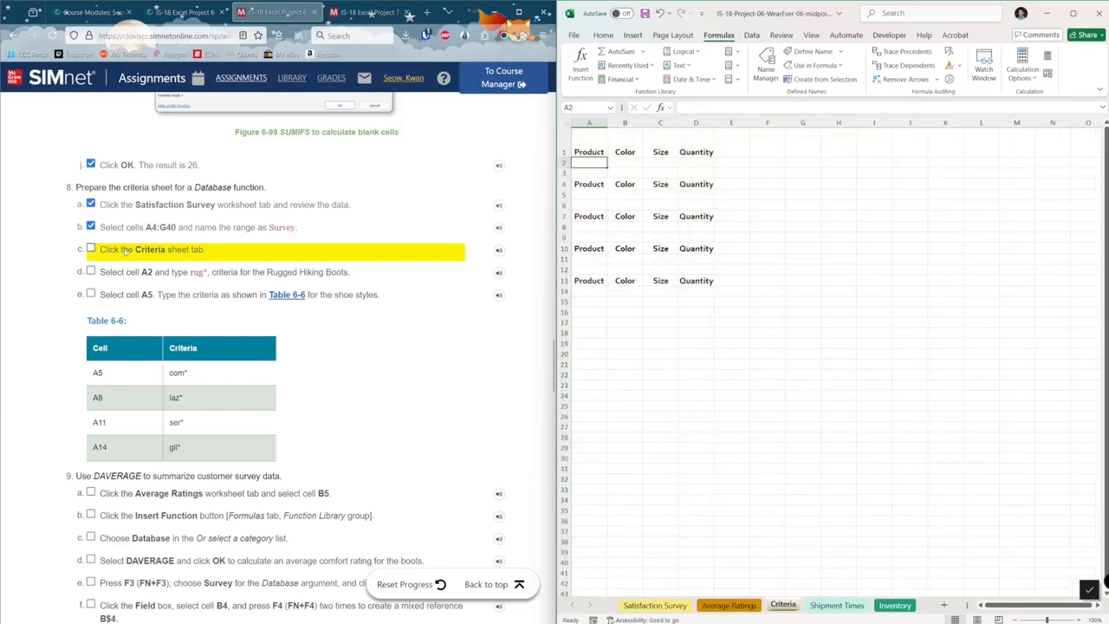
click(125, 250)
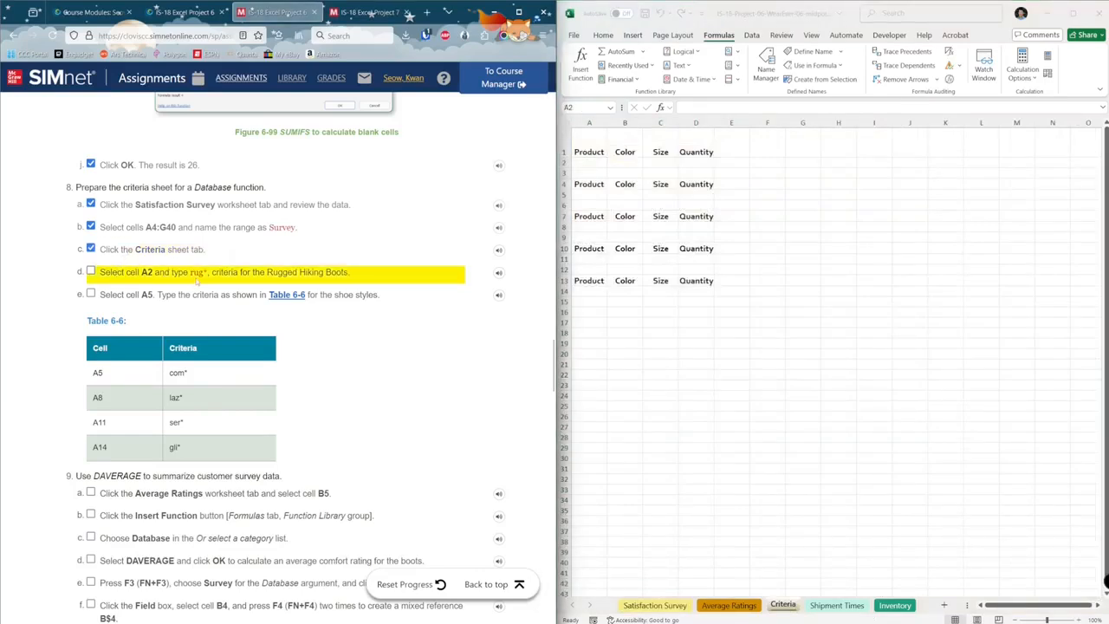
click(598, 162)
text(rug*)
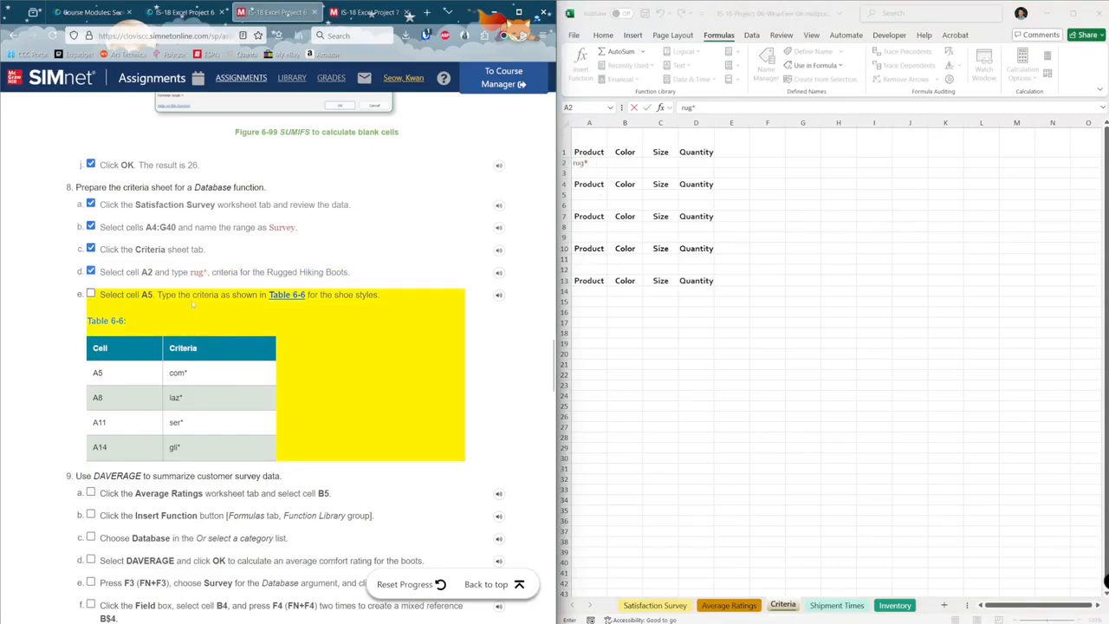
- Enter the shoe criteria com* in A5, laz* in A8, ser* in A11 and gli* in A14, and check off the instruction
scroll(248, 279, down, 1)
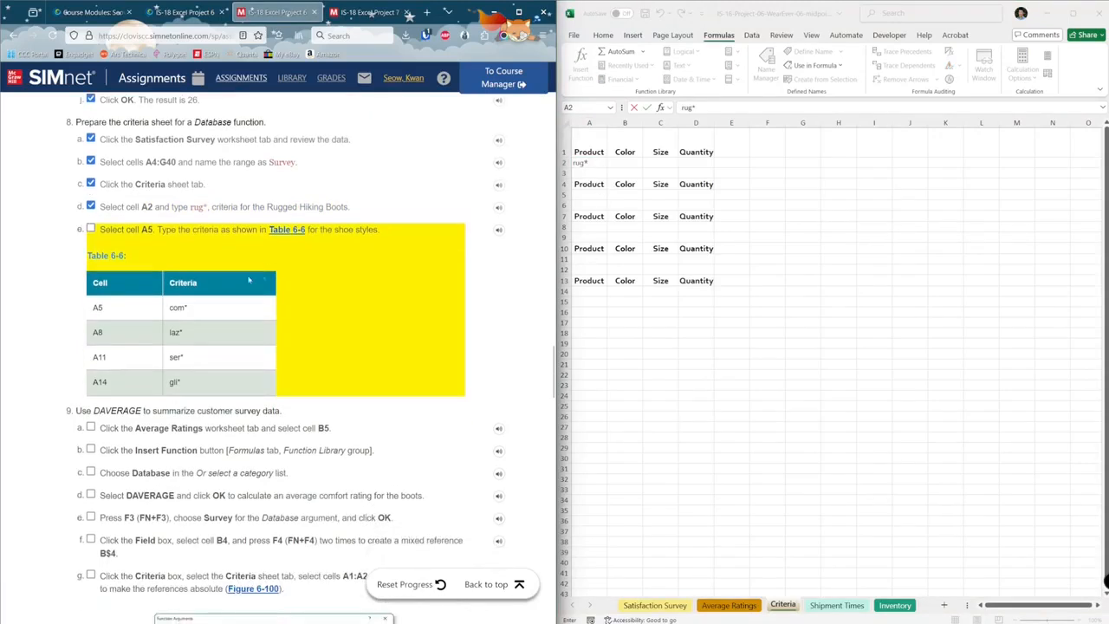
click(599, 195)
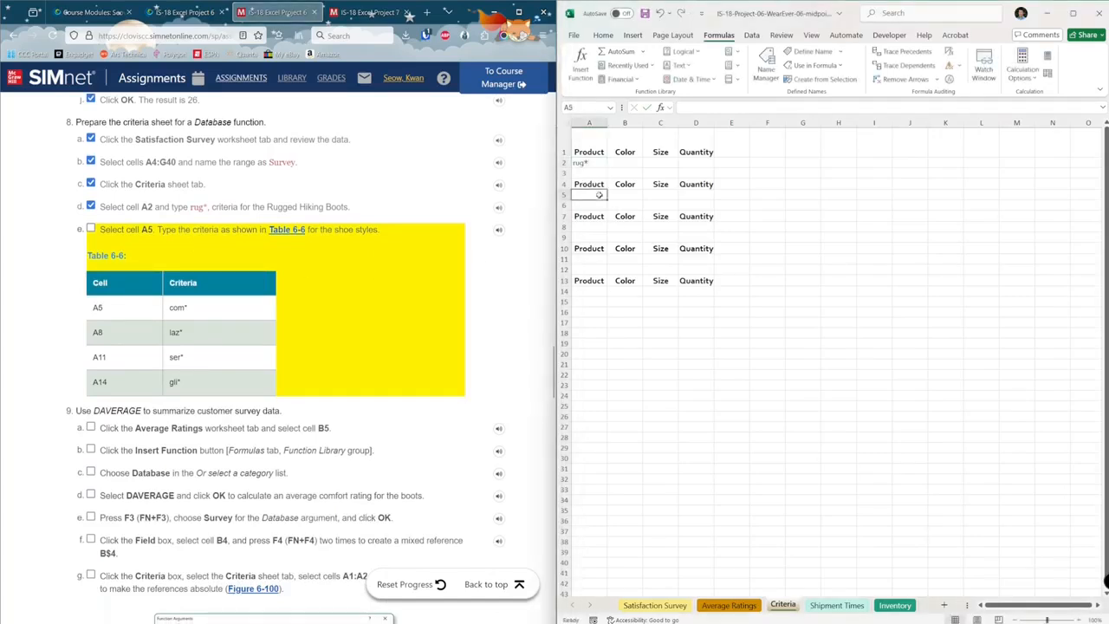
text(com*)
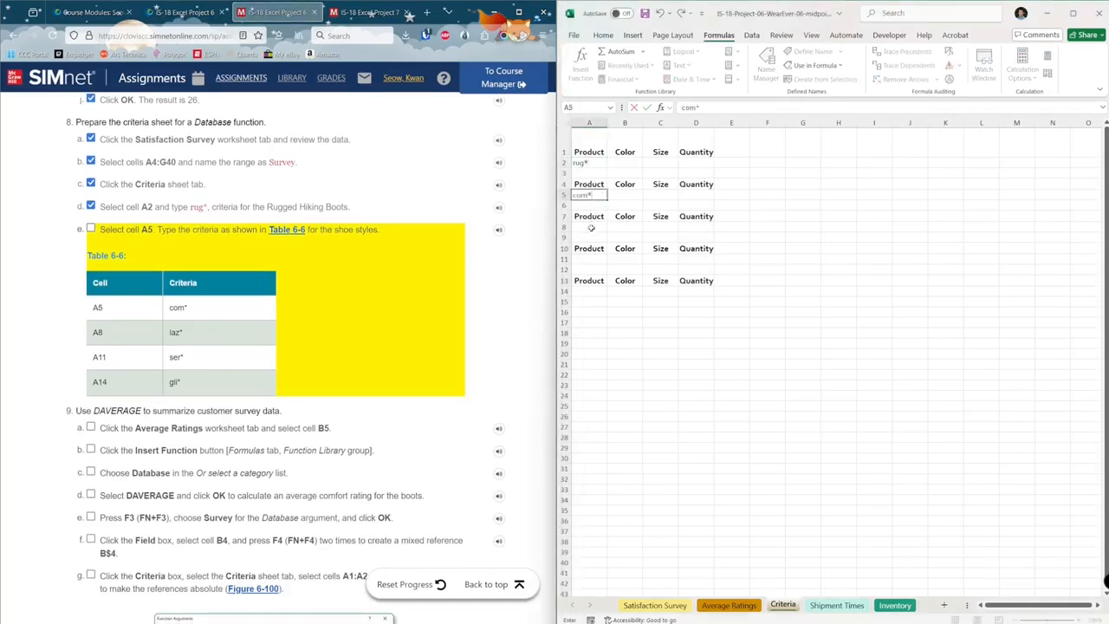
click(591, 227)
text(laz*)
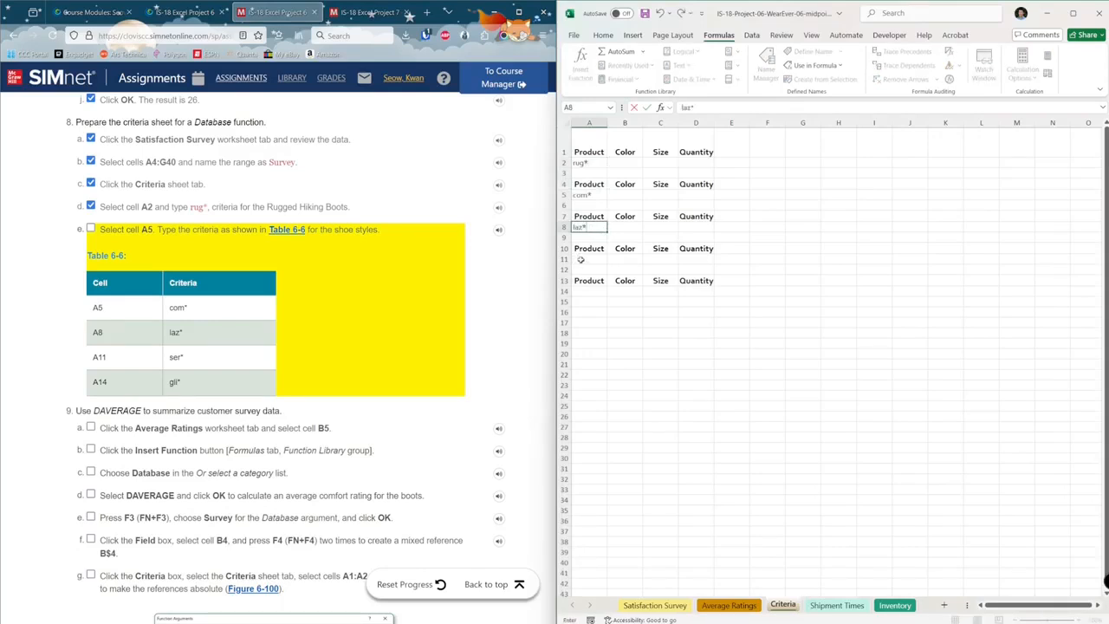
click(591, 259)
text(ser*)
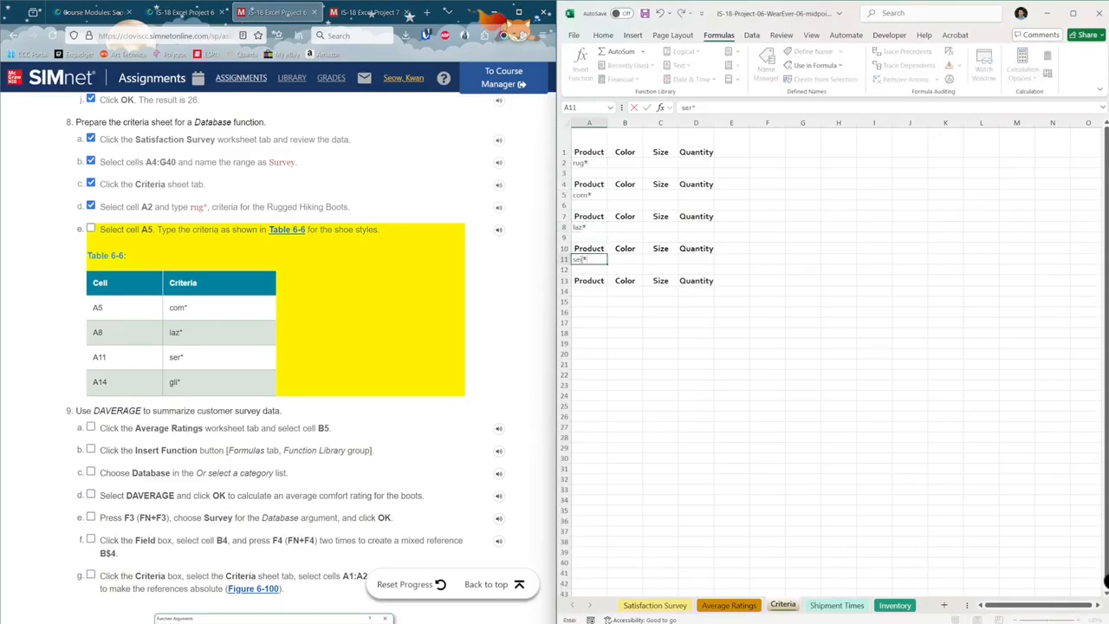
click(591, 291)
text(gli*)
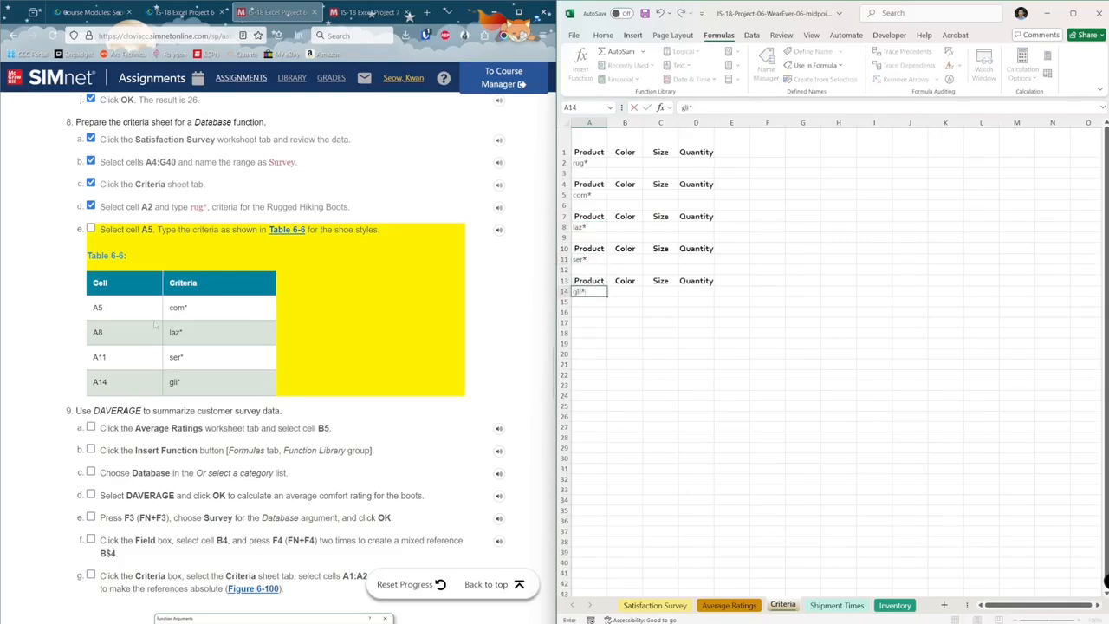
click(156, 309)
scroll(156, 309, down, 1)
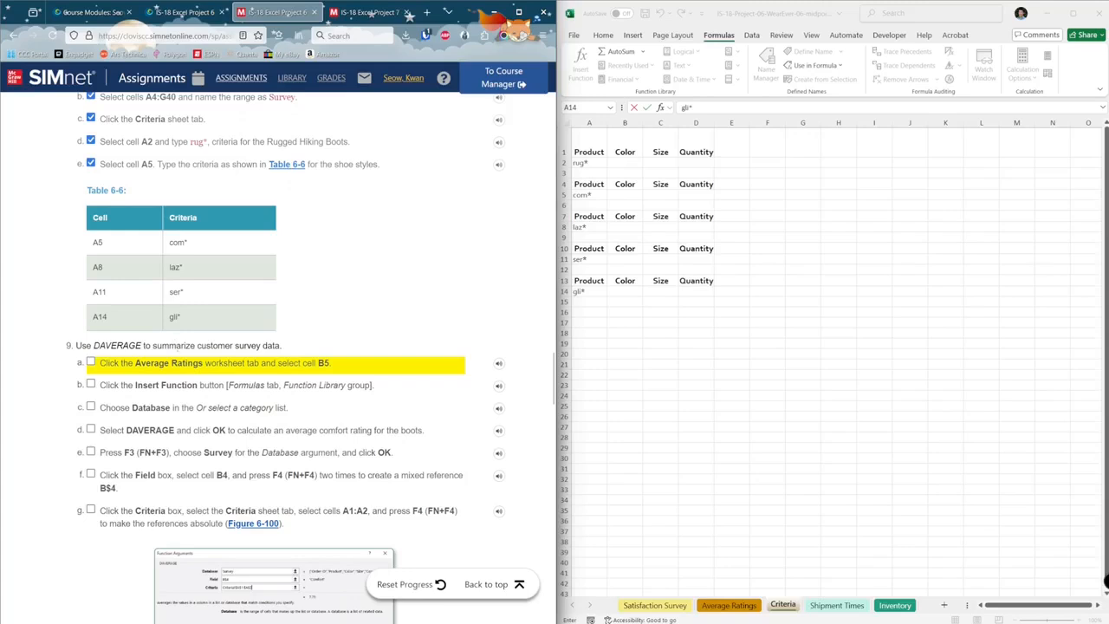
- Insert the DAVERAGE function from the Database category in cell B5 of the Average Ratings worksheet
scroll(174, 297, down, 1)
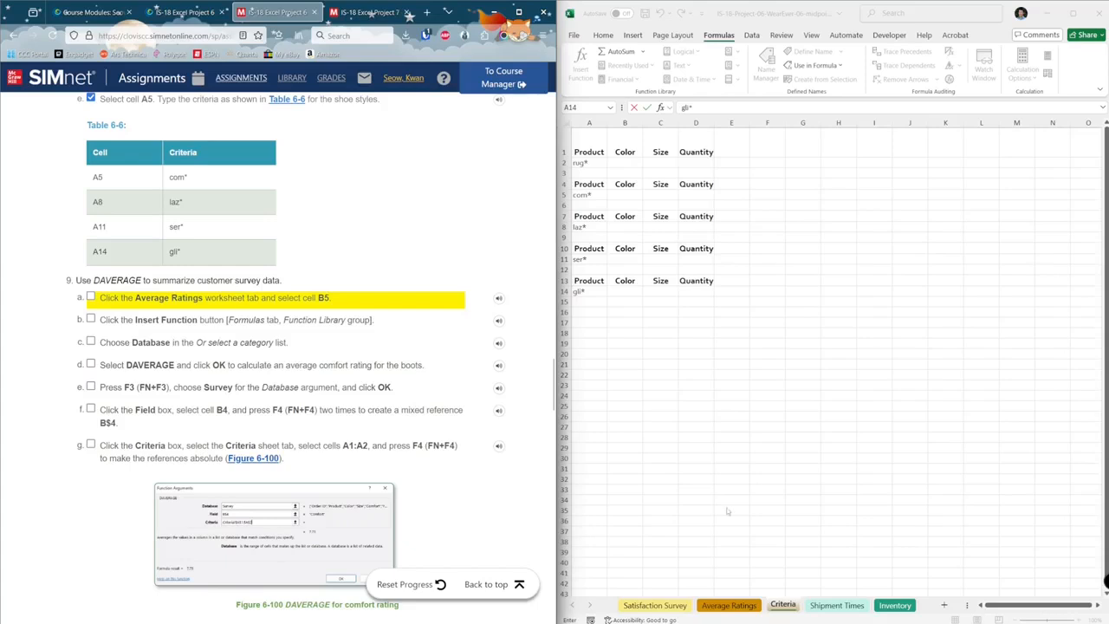
click(731, 607)
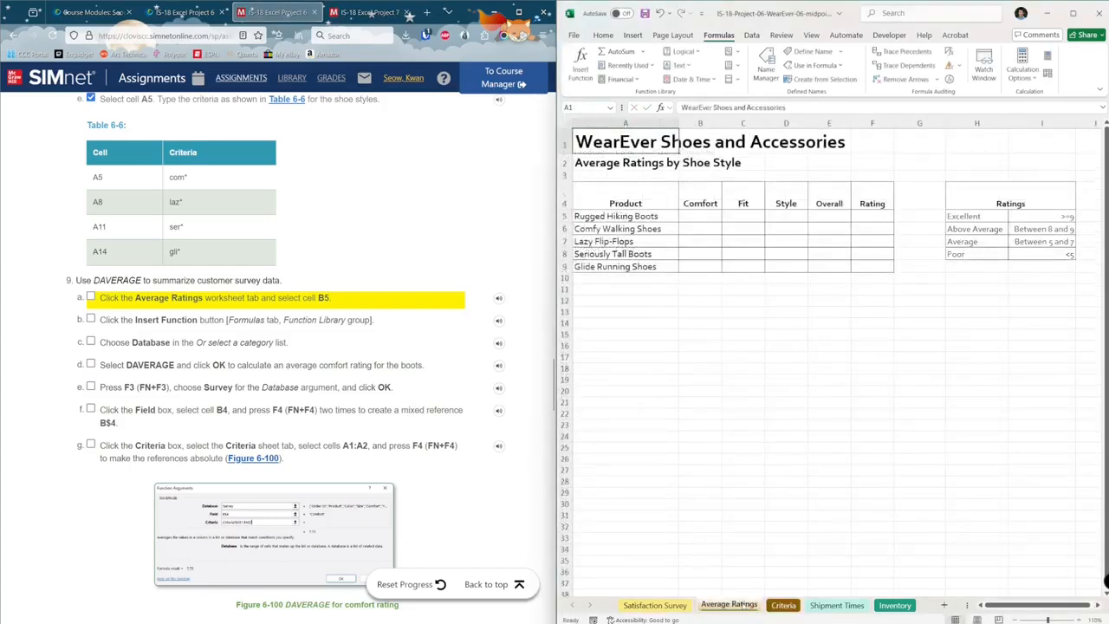
click(701, 215)
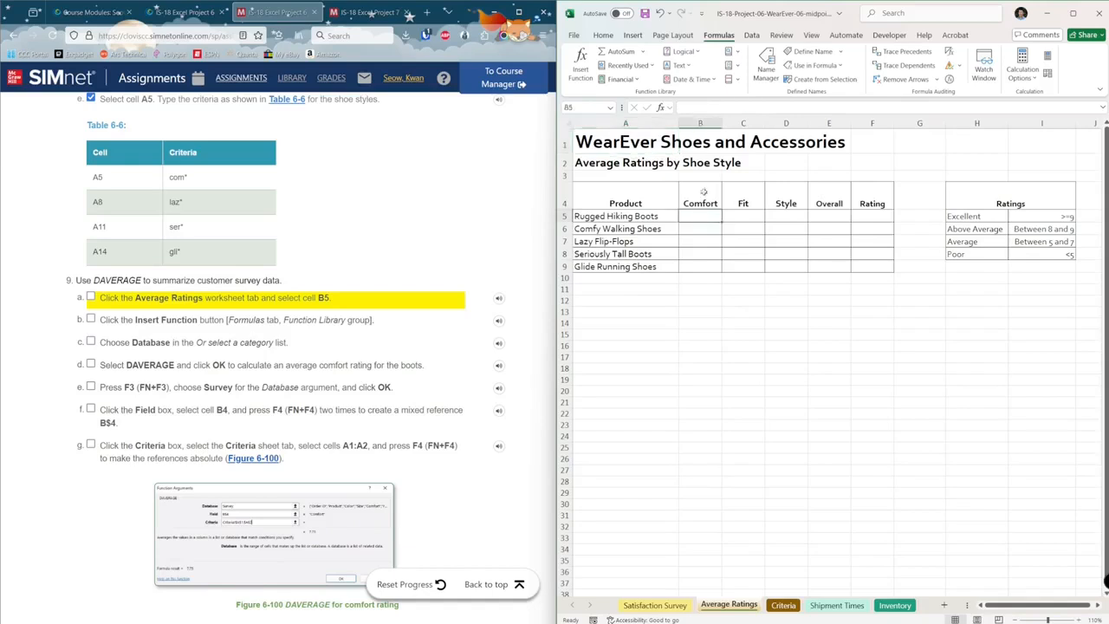
click(583, 67)
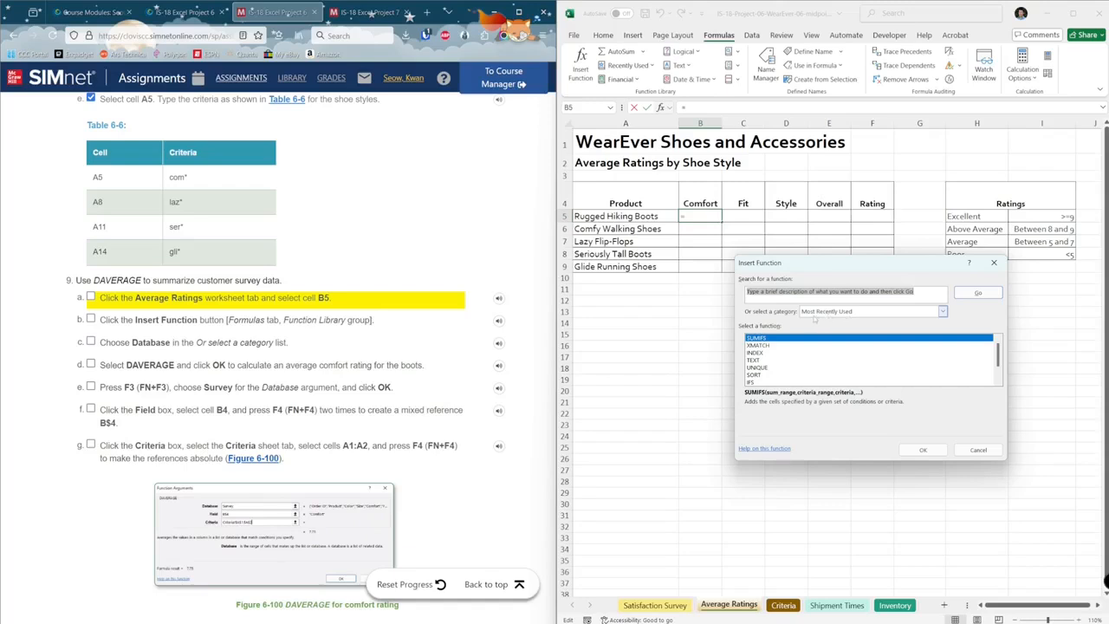
click(880, 320)
click(860, 378)
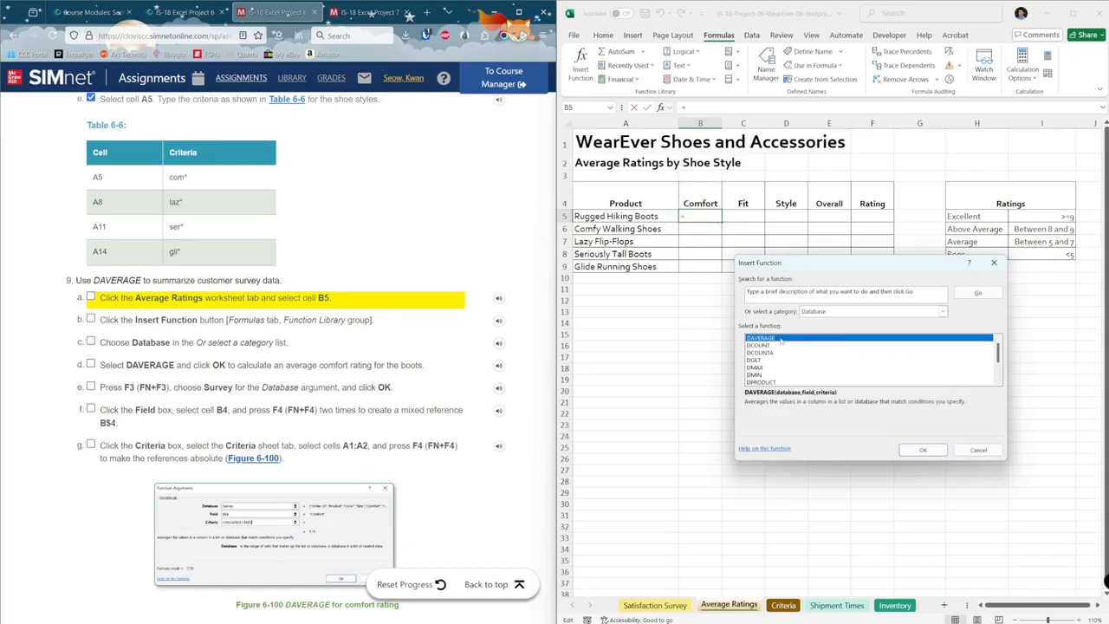
click(923, 450)
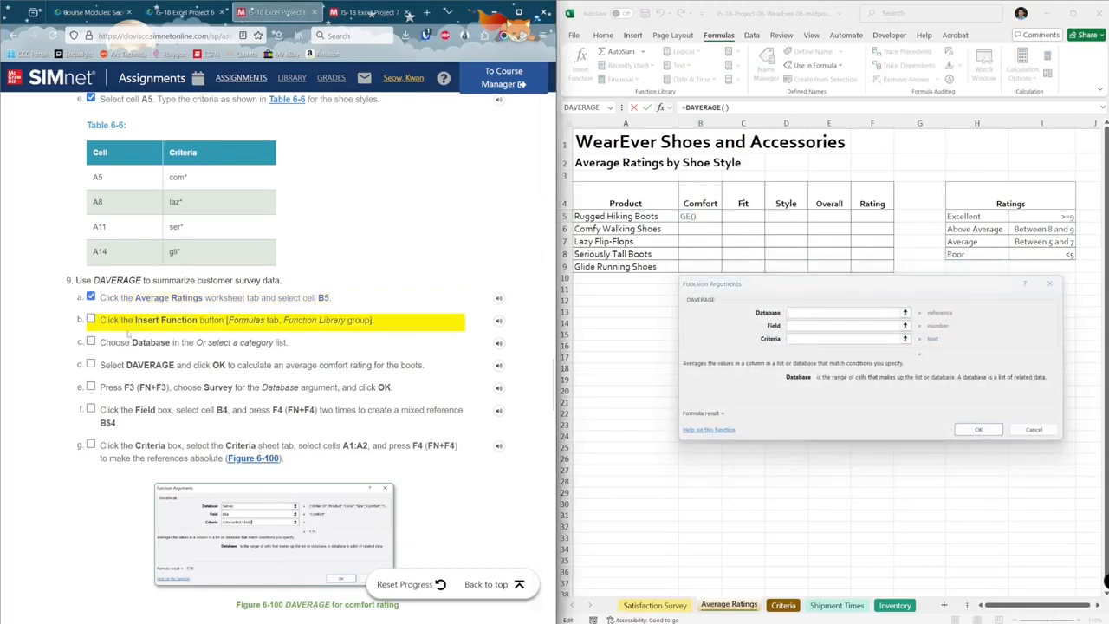
- Check off the assignment instructions for inserting a function, choosing the Database category and selecting DAVERAGE
click(90, 319)
click(90, 341)
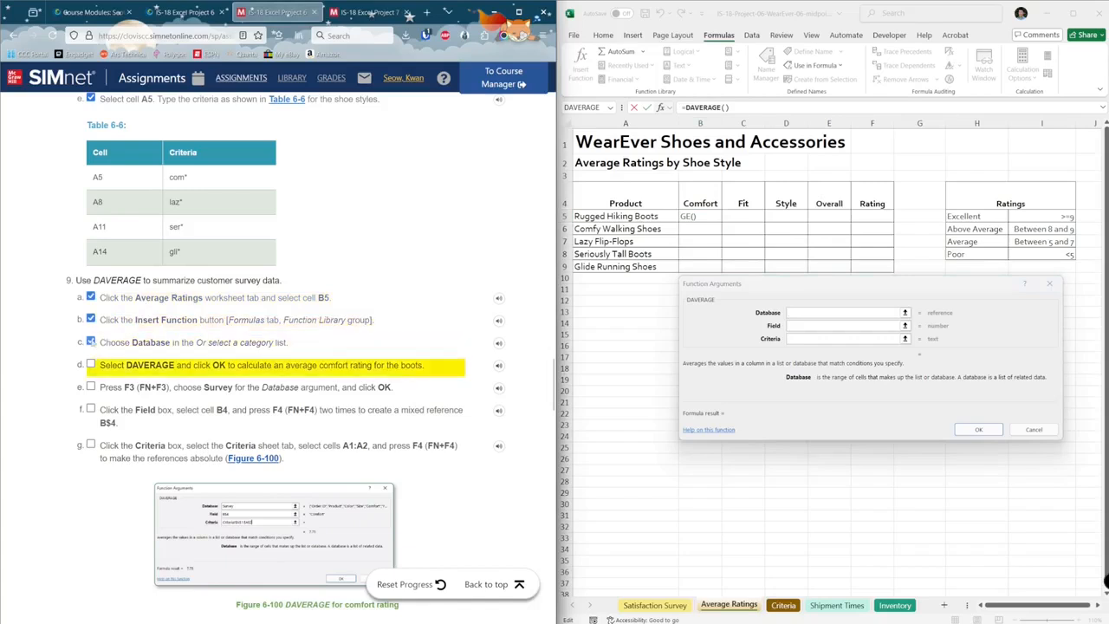
scroll(139, 325, down, 1)
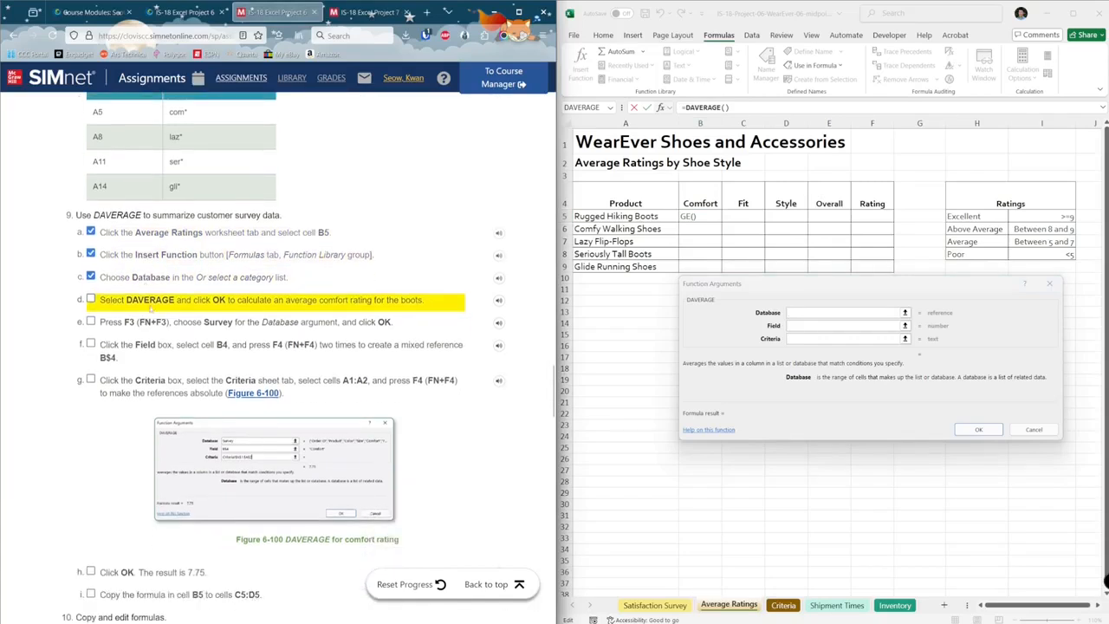
scroll(154, 301, down, 1)
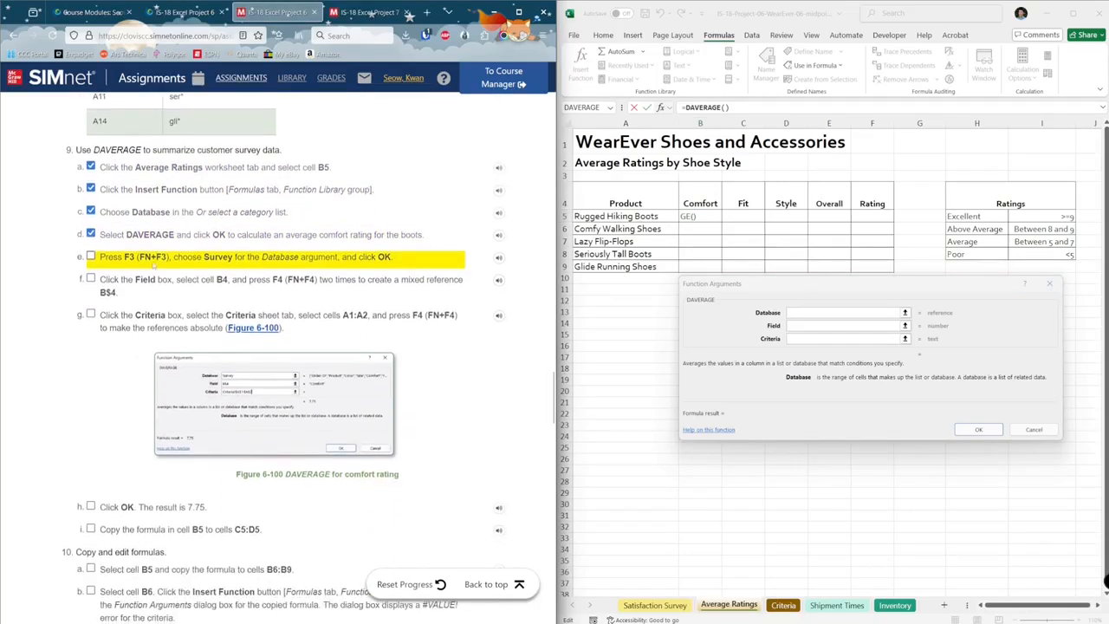
scroll(154, 265, up, 1)
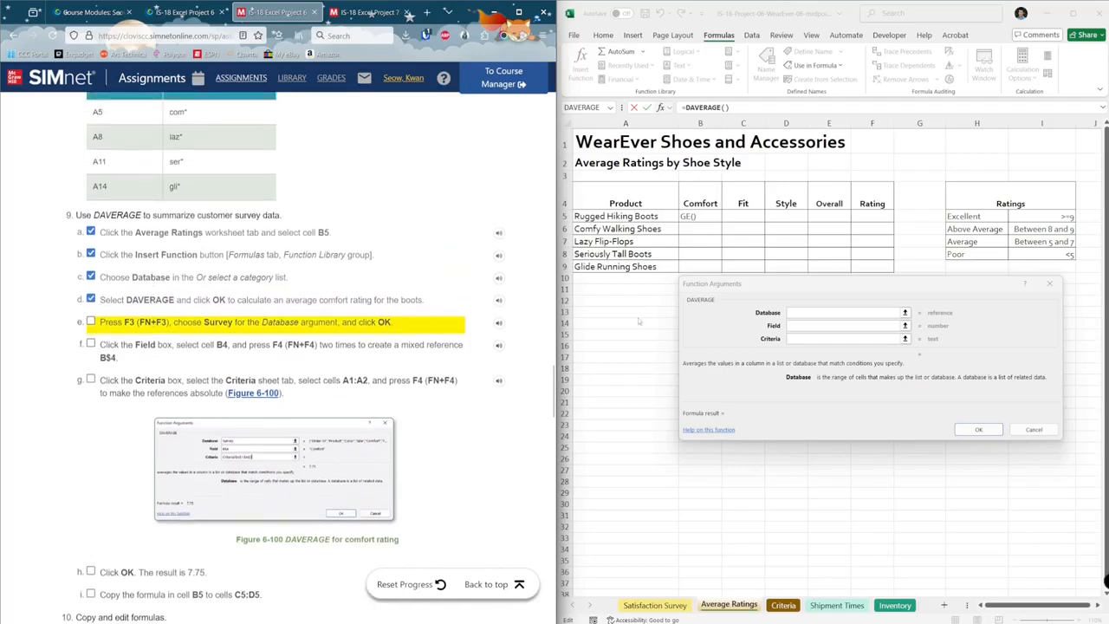
- Set the DAVERAGE Database argument to the named range Survey and check off the matching instruction
click(818, 313)
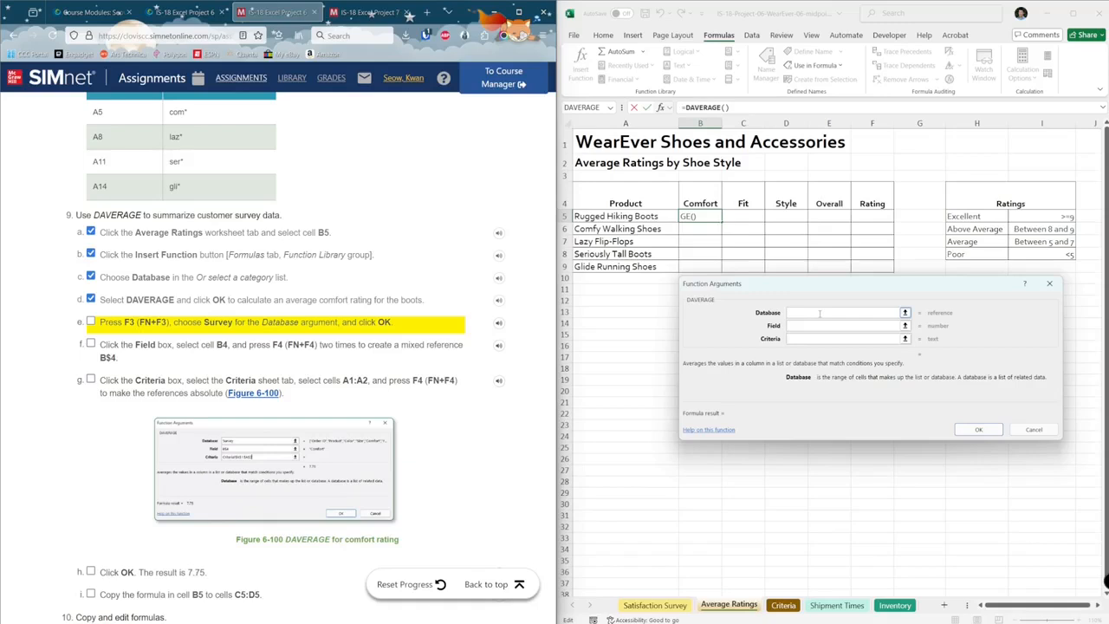
key(F3)
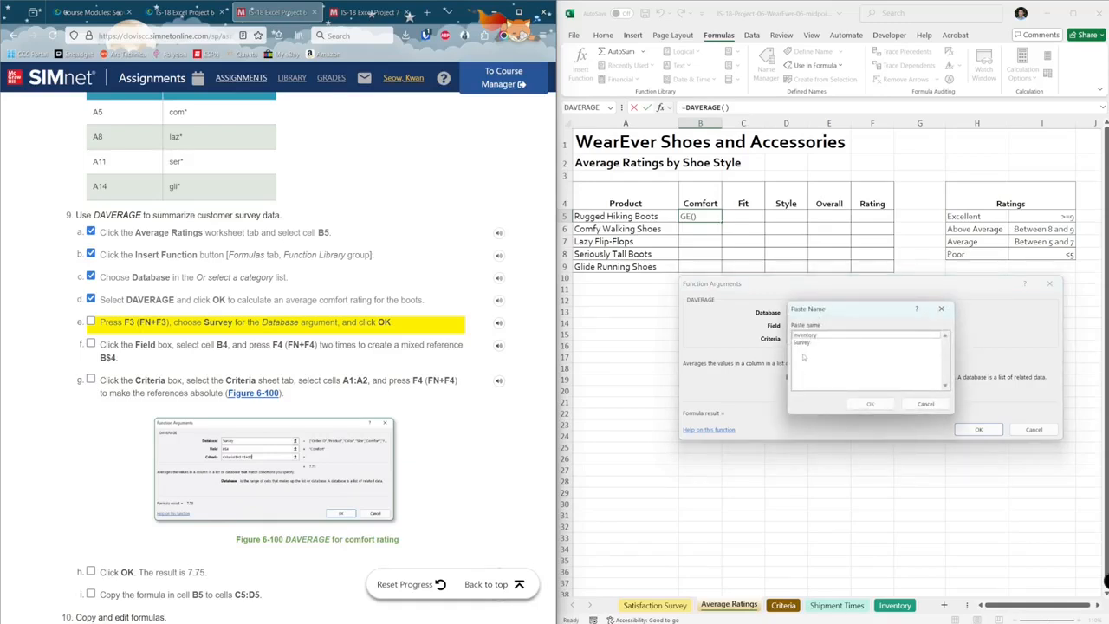
click(810, 344)
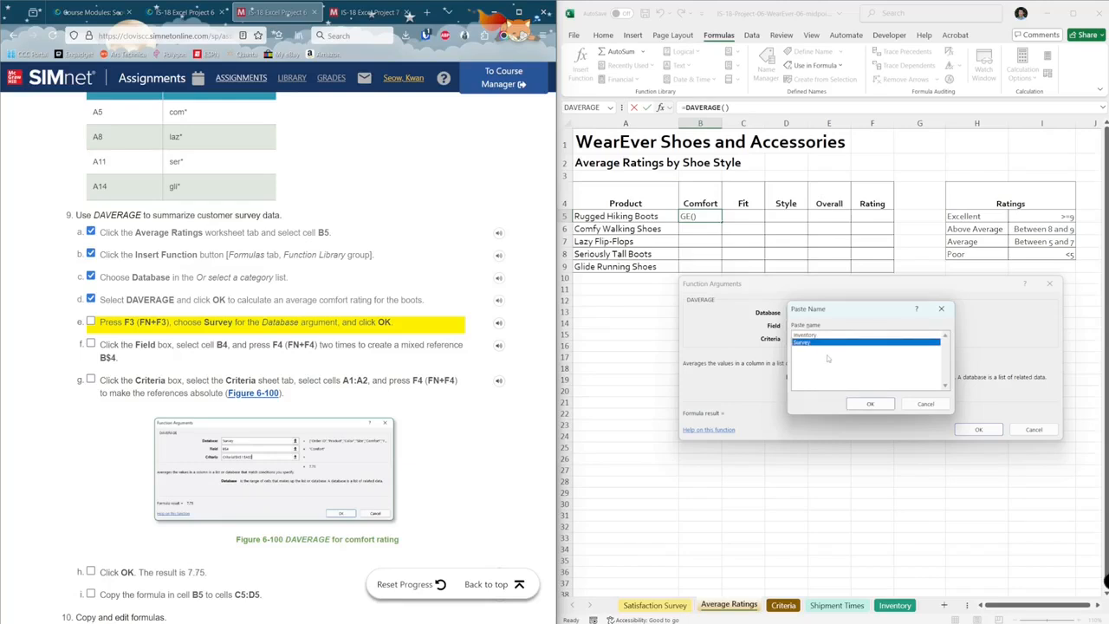
click(882, 408)
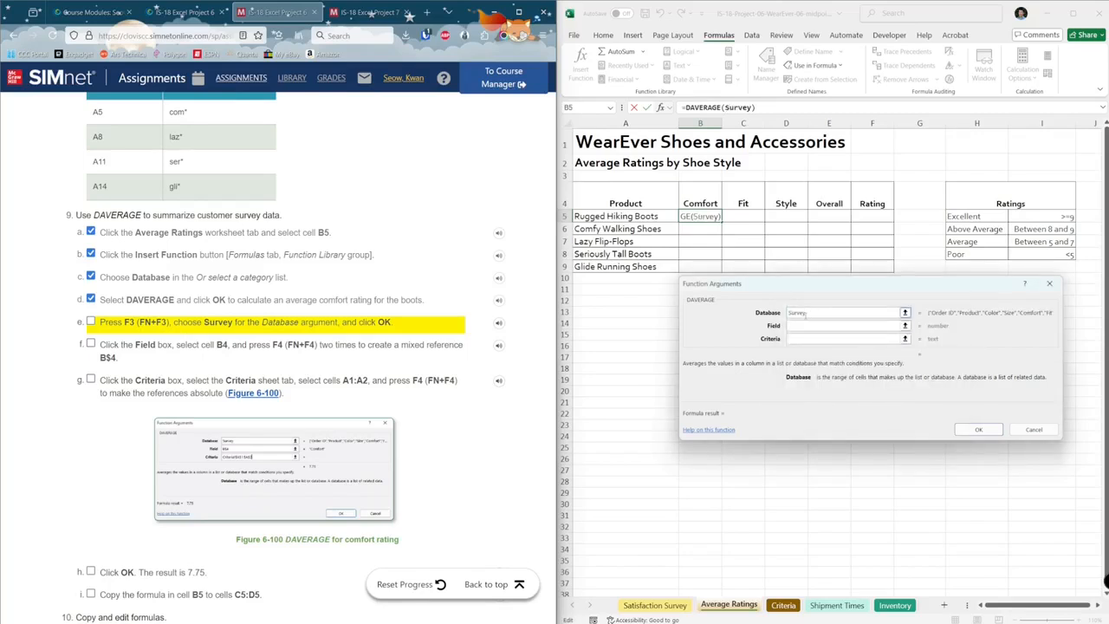
click(91, 320)
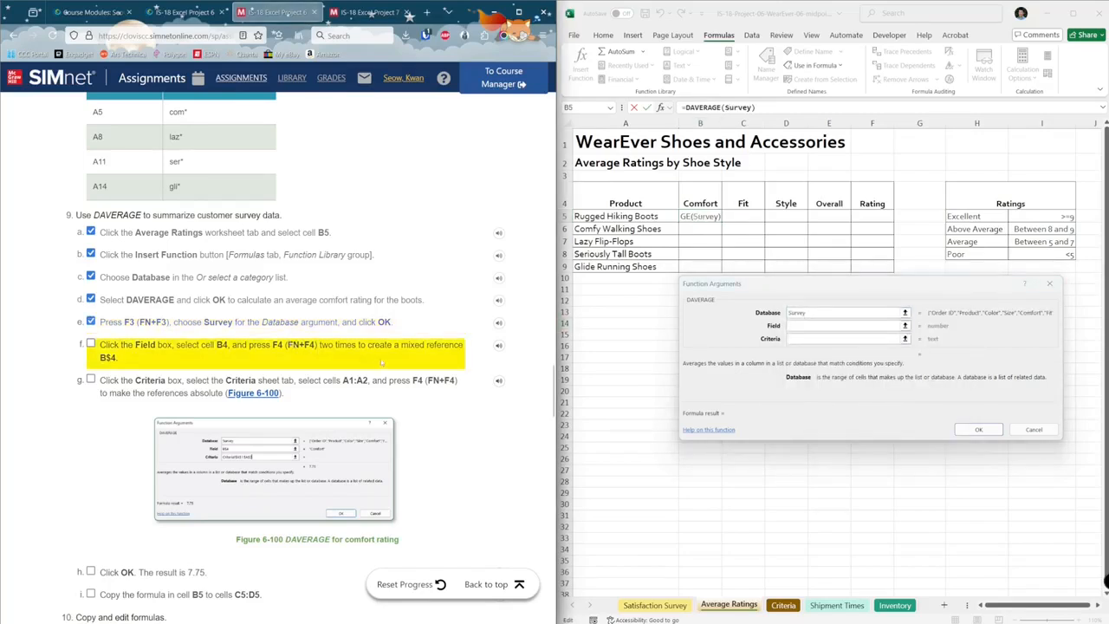
- Set the DAVERAGE Field argument to the mixed reference B$4 and activate the Criteria argument
click(815, 325)
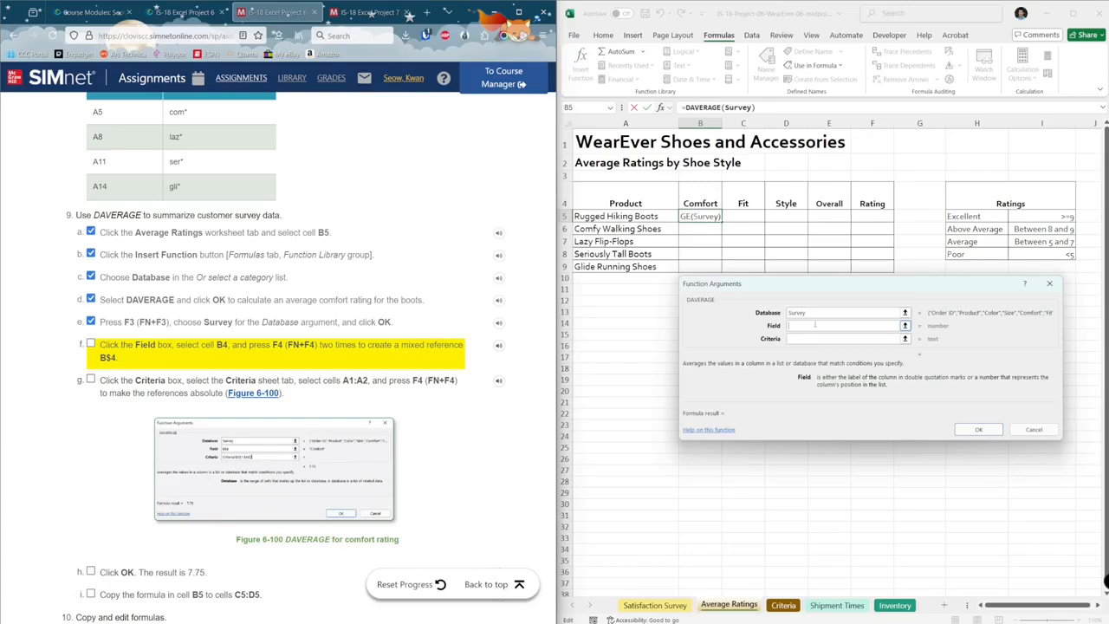
text(B4)
key(F4)
key(F4)
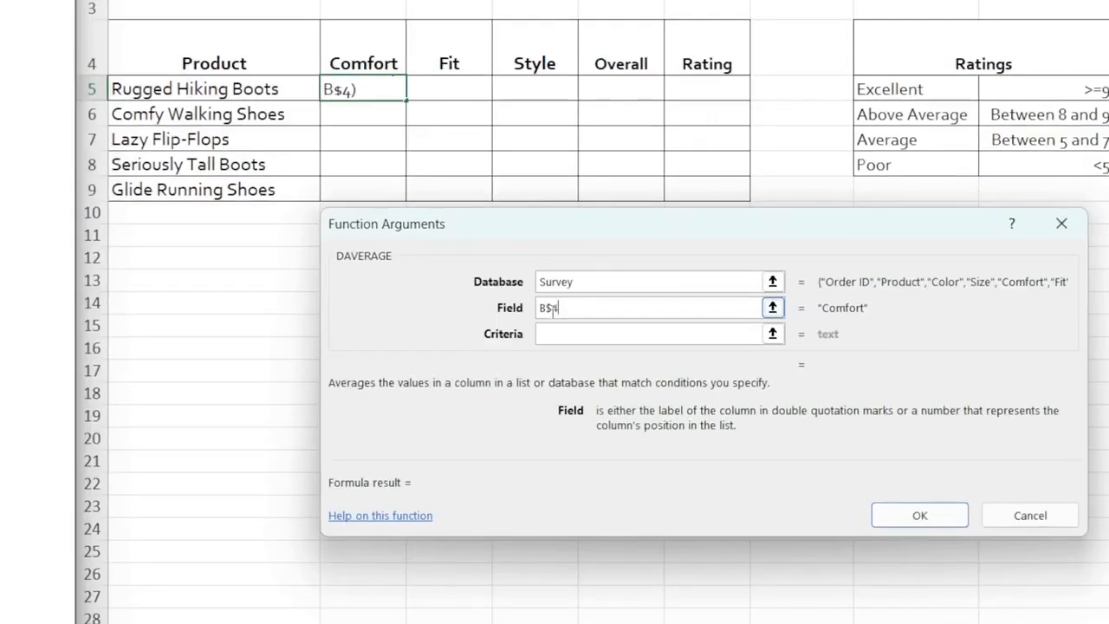
click(552, 334)
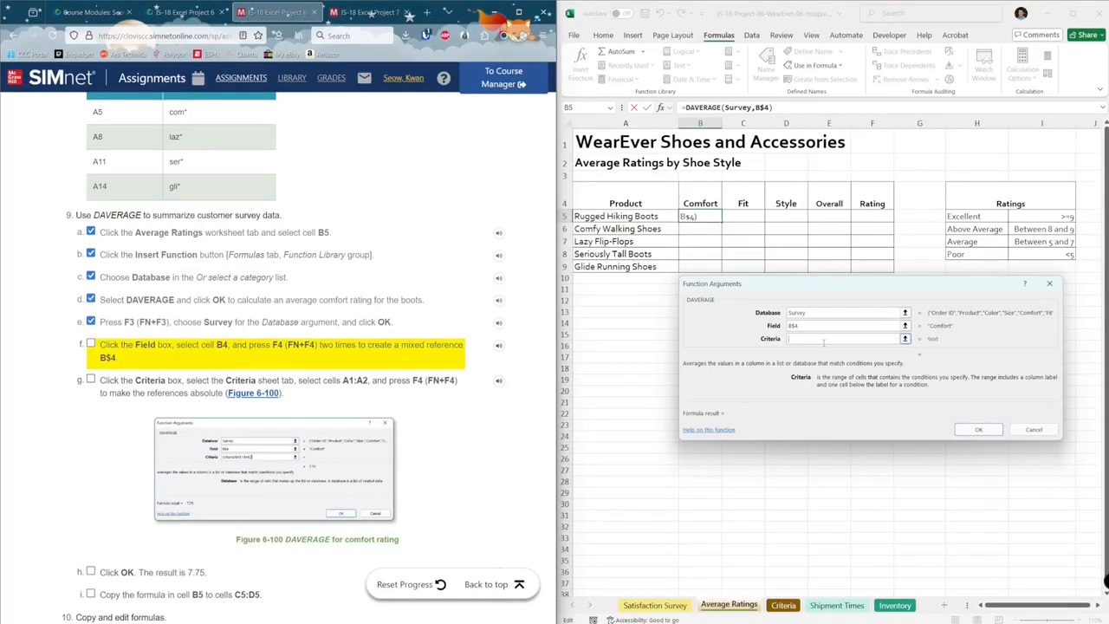
- Set the DAVERAGE Criteria argument to the absolute reference Criteria!$A$1:$A$2 and complete the function in cell B5
click(783, 604)
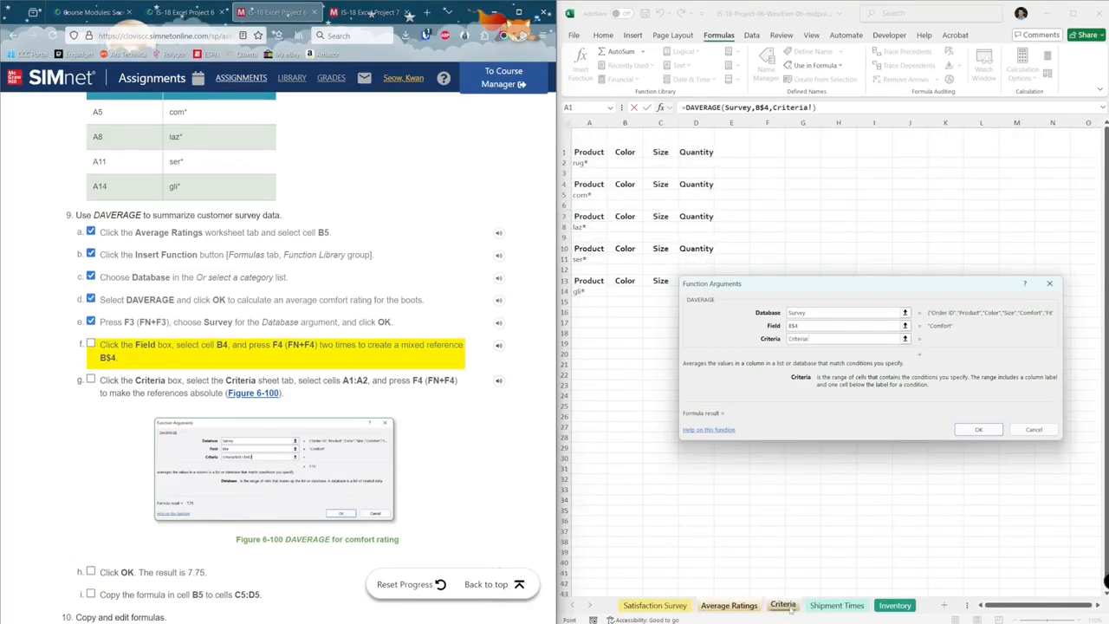
drag(591, 152, 597, 165)
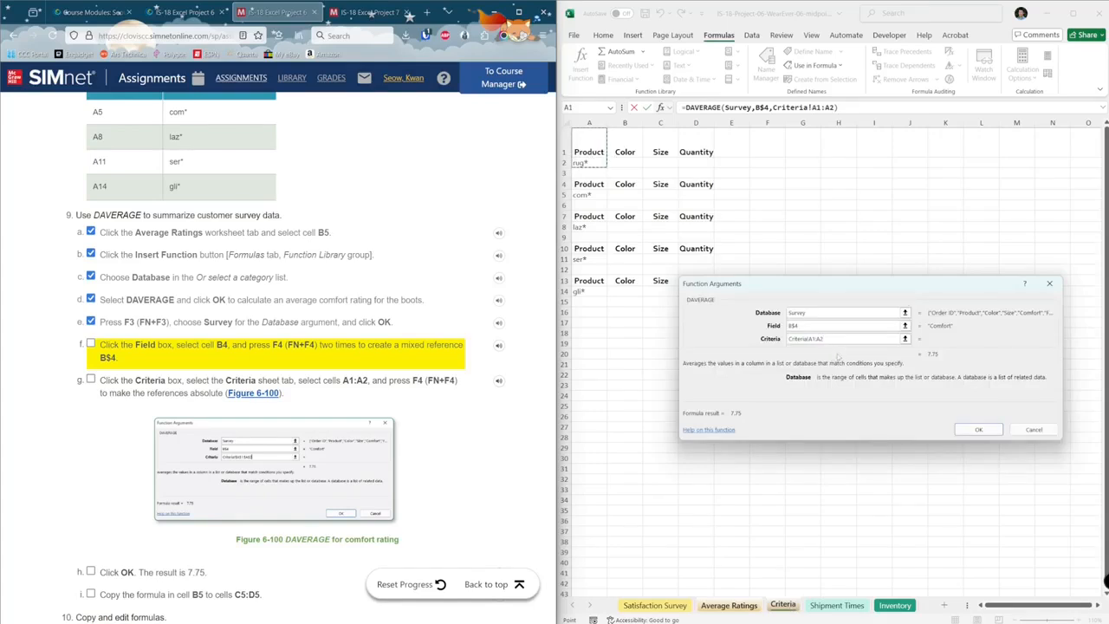
drag(826, 339, 809, 339)
key(F4)
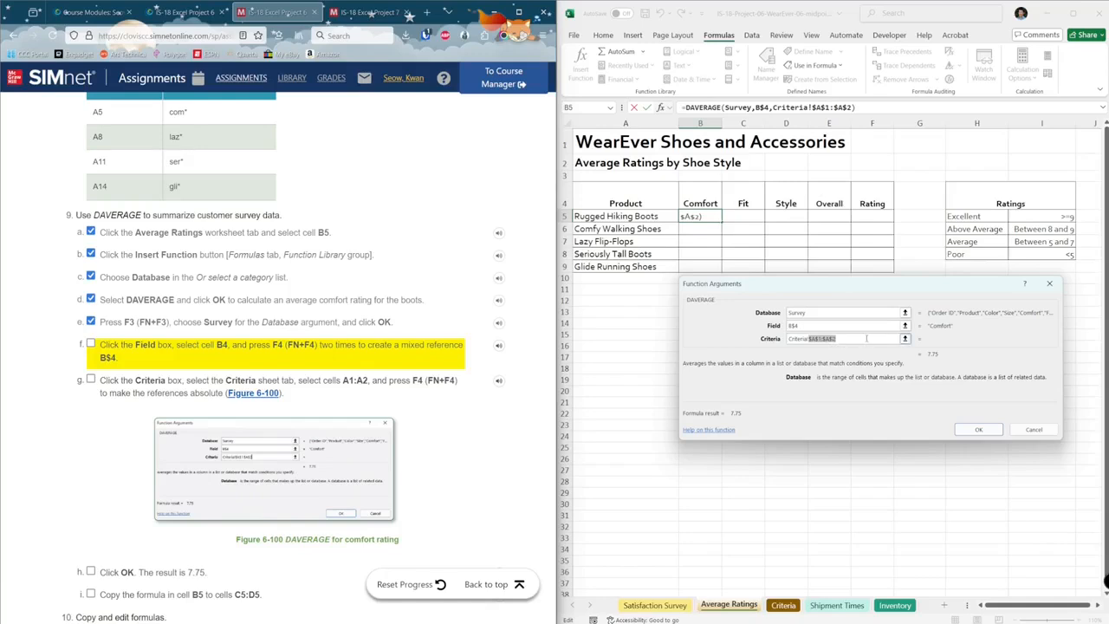
click(875, 326)
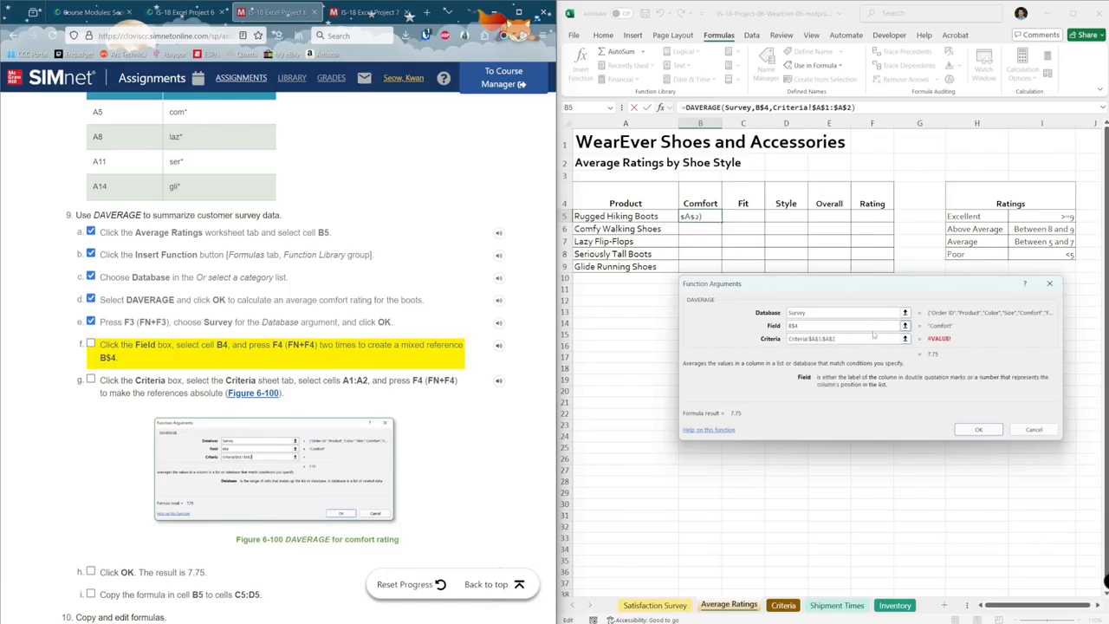
click(867, 338)
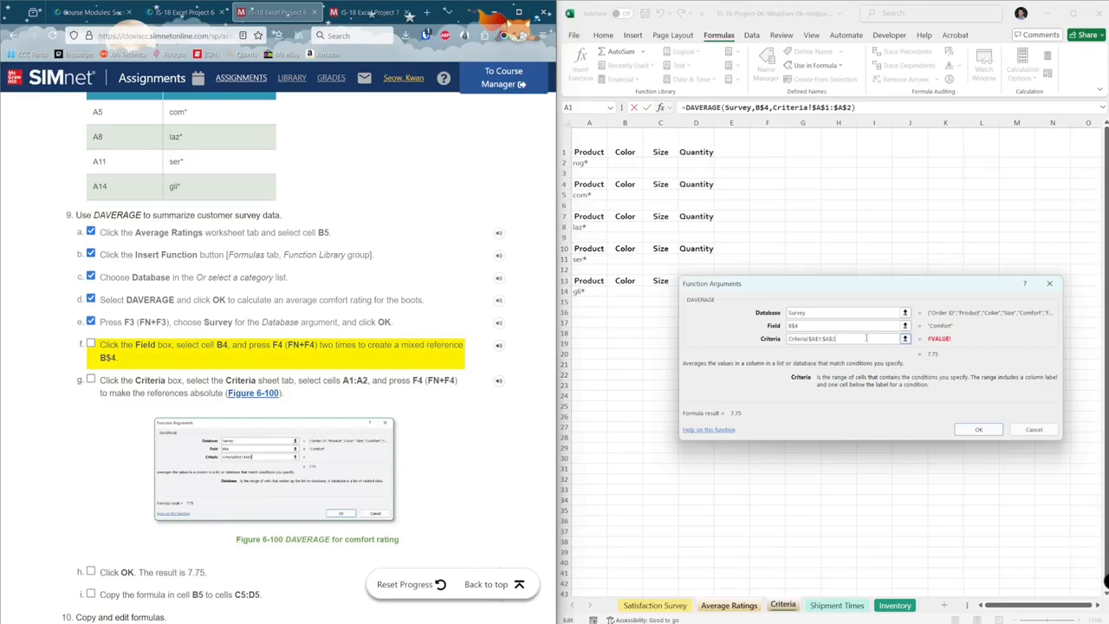
click(865, 325)
double_click(853, 338)
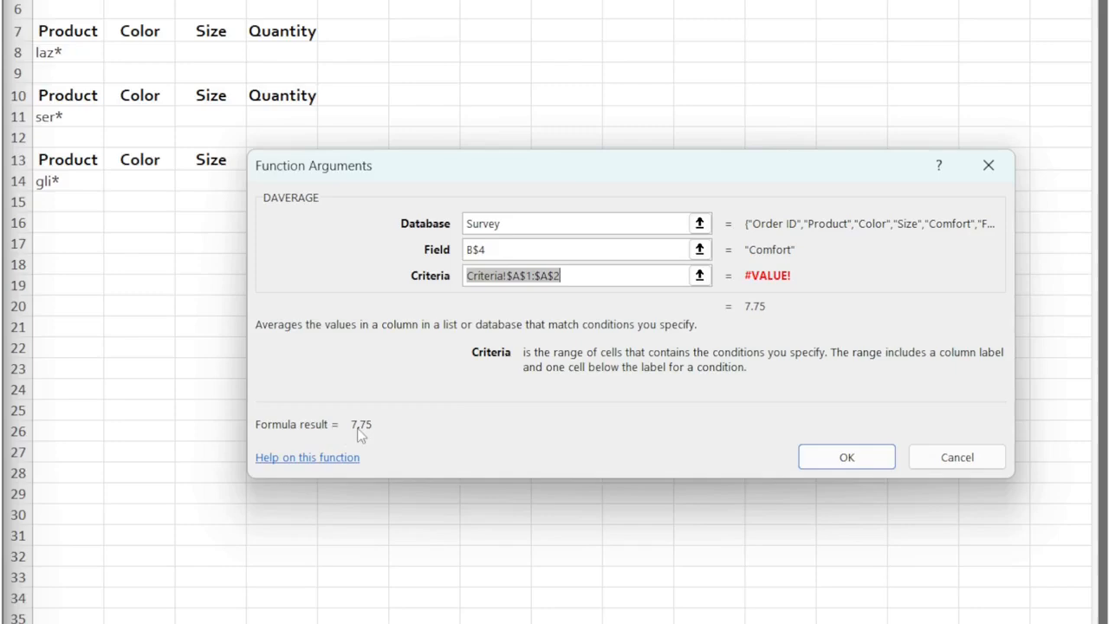
click(847, 456)
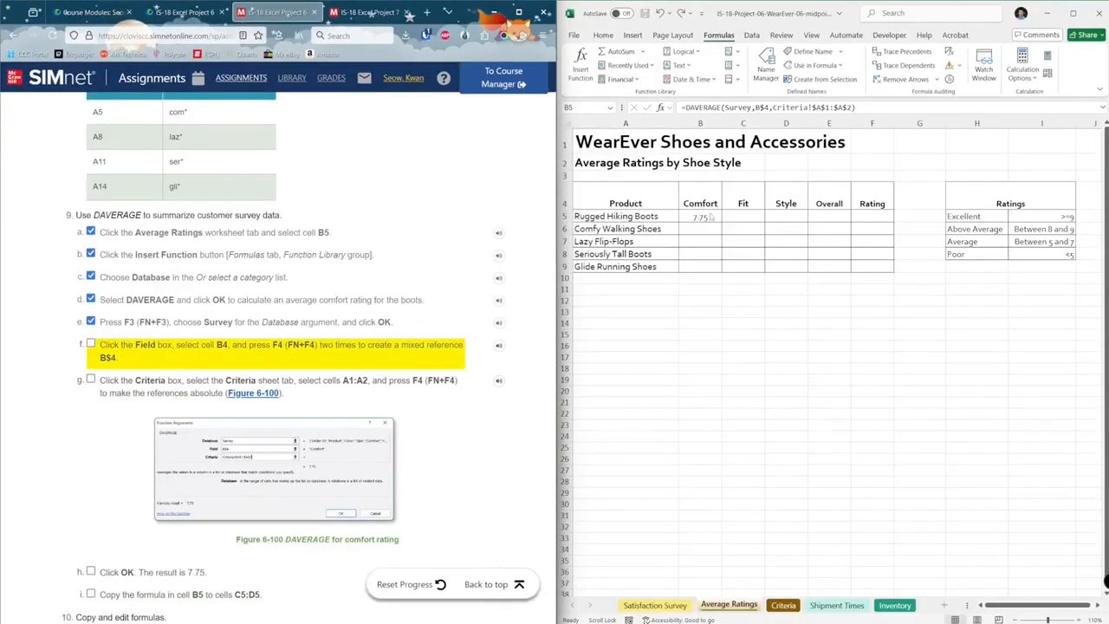
- Check off the assignment instructions for the Field argument, the Criteria argument and accepting the DAVERAGE function
click(128, 346)
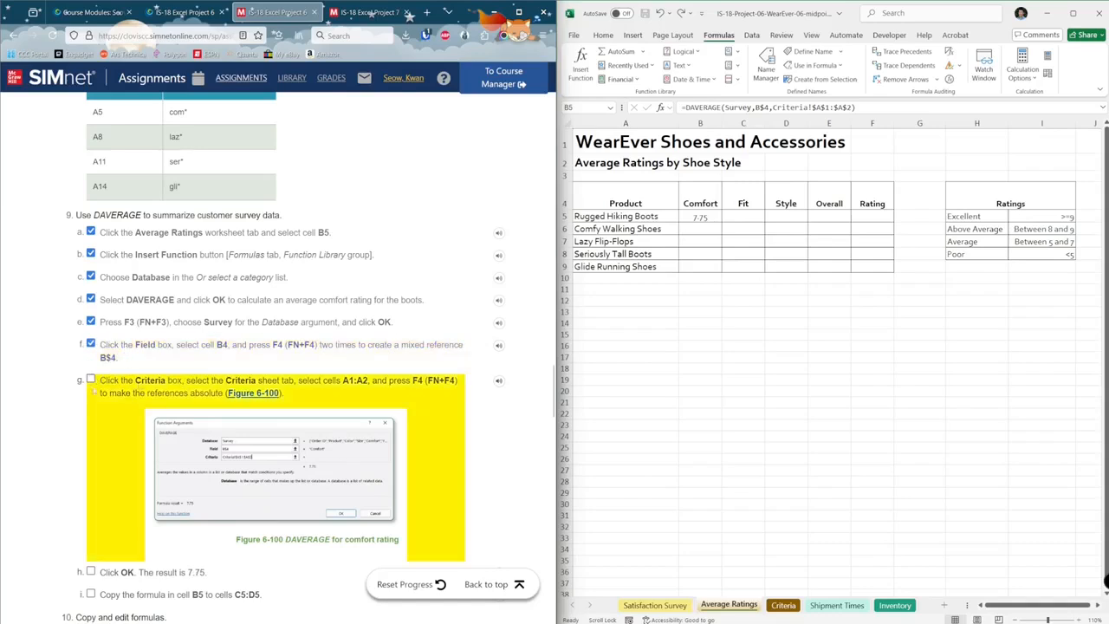
click(91, 382)
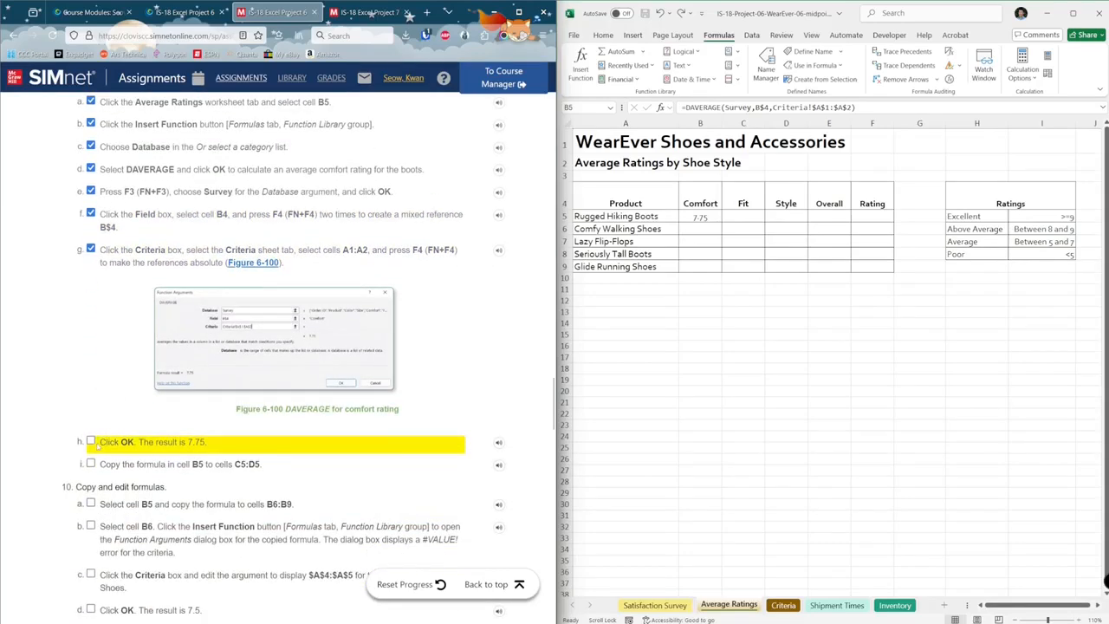
click(92, 442)
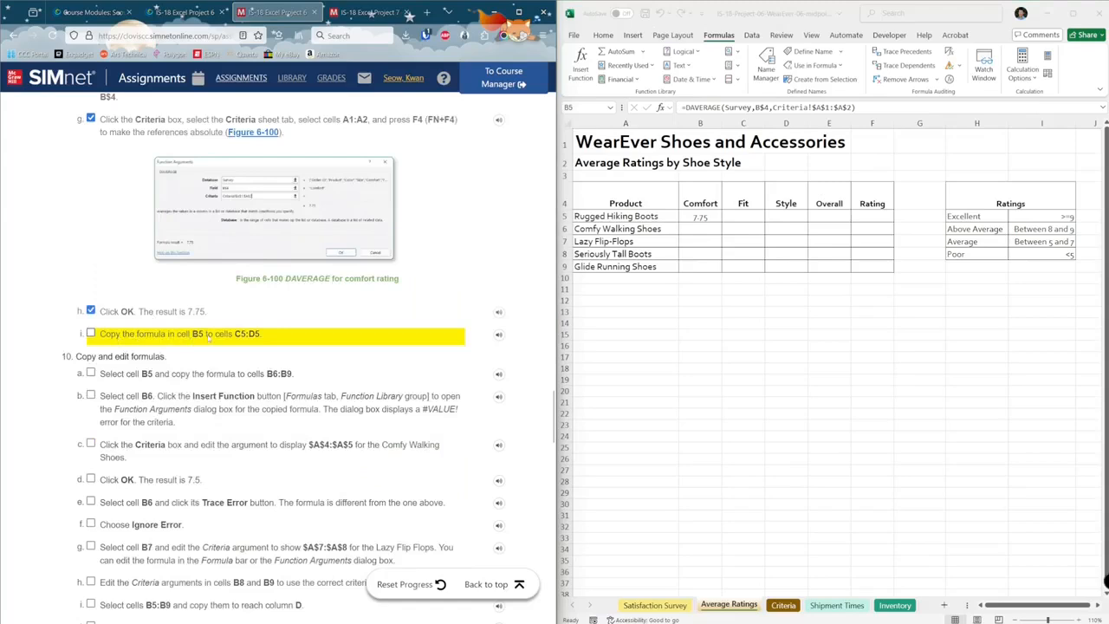
- Copy the DAVERAGE formula from cell B5 to cells C5:D5 and check off the matching instruction
click(707, 217)
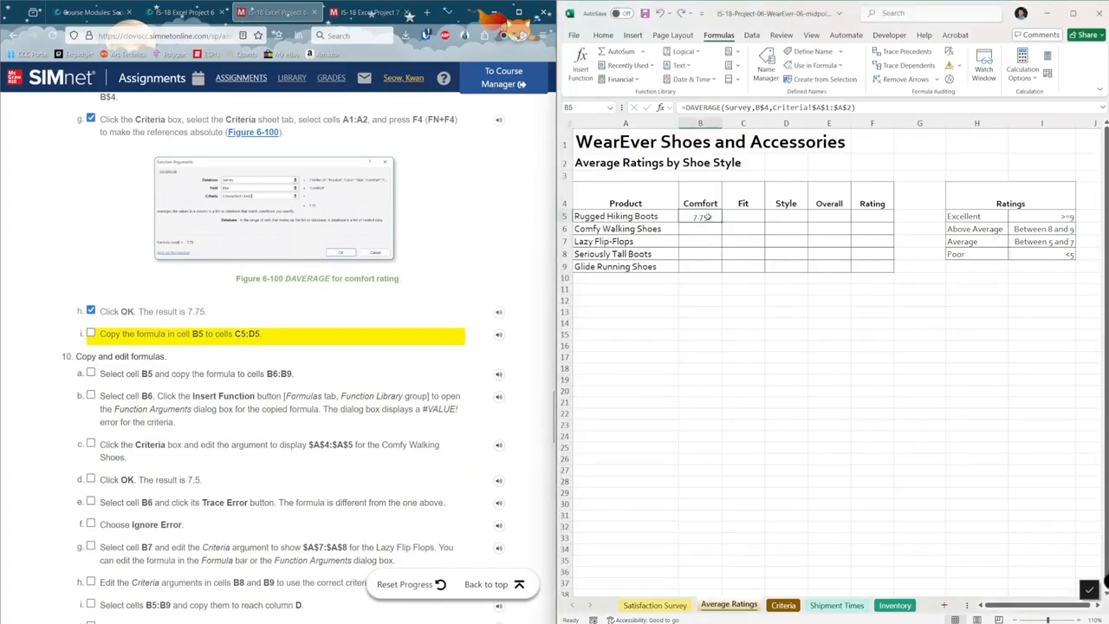
click(776, 217)
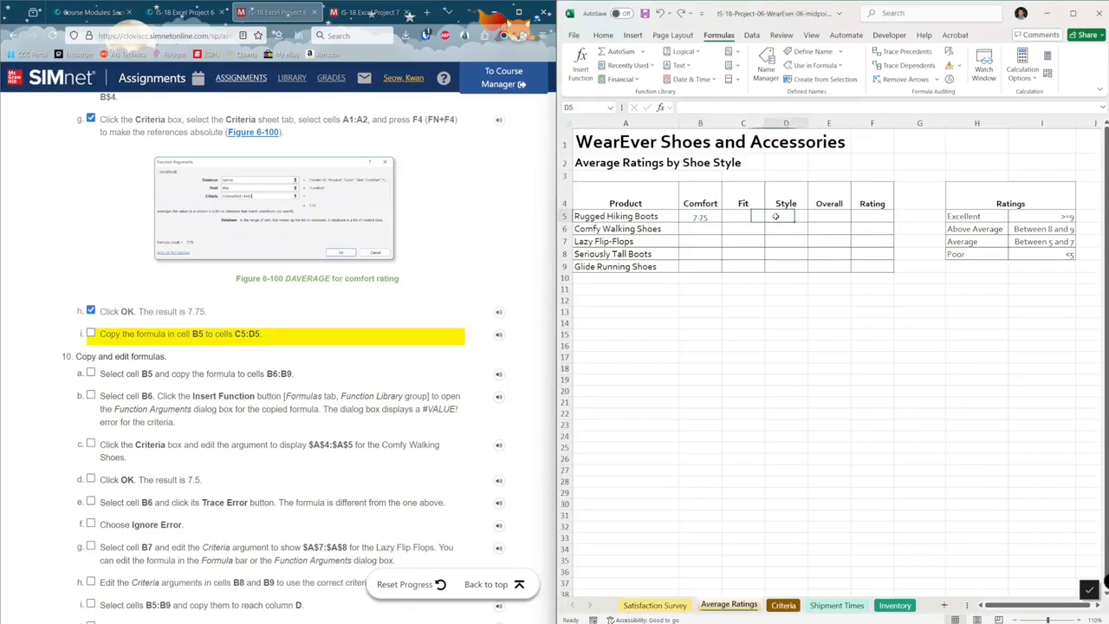
click(702, 217)
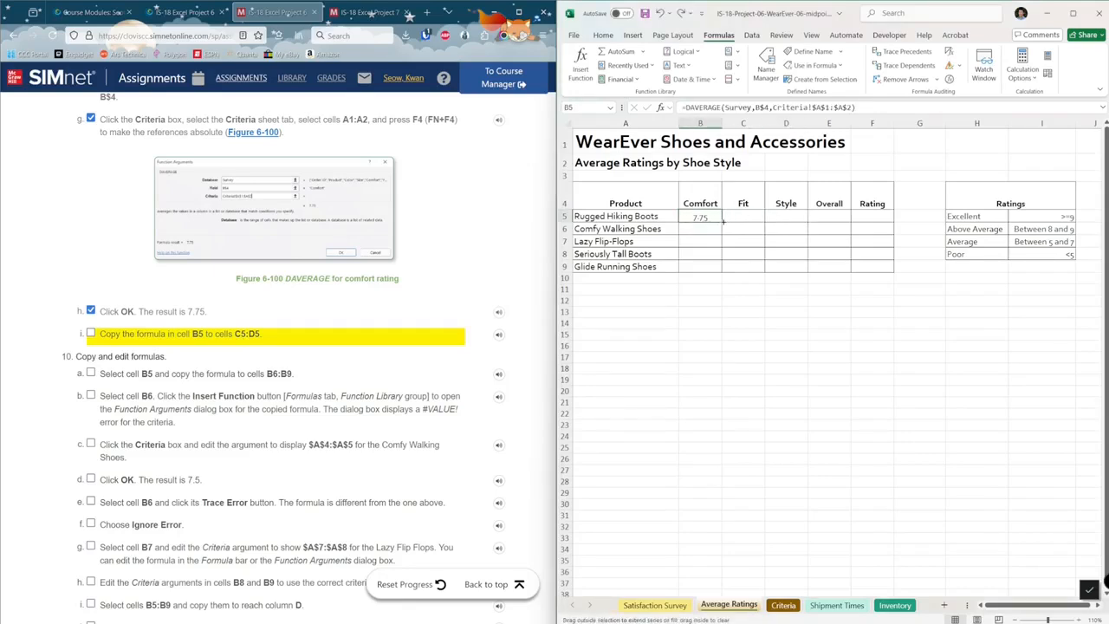
drag(723, 222, 801, 218)
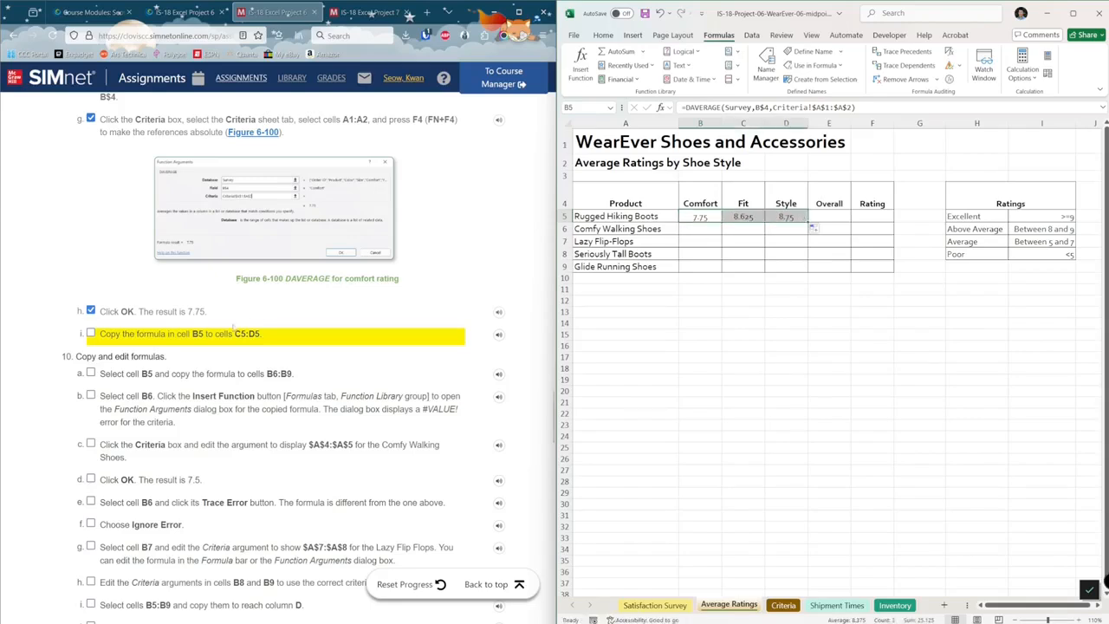
click(208, 339)
scroll(208, 339, down, 1)
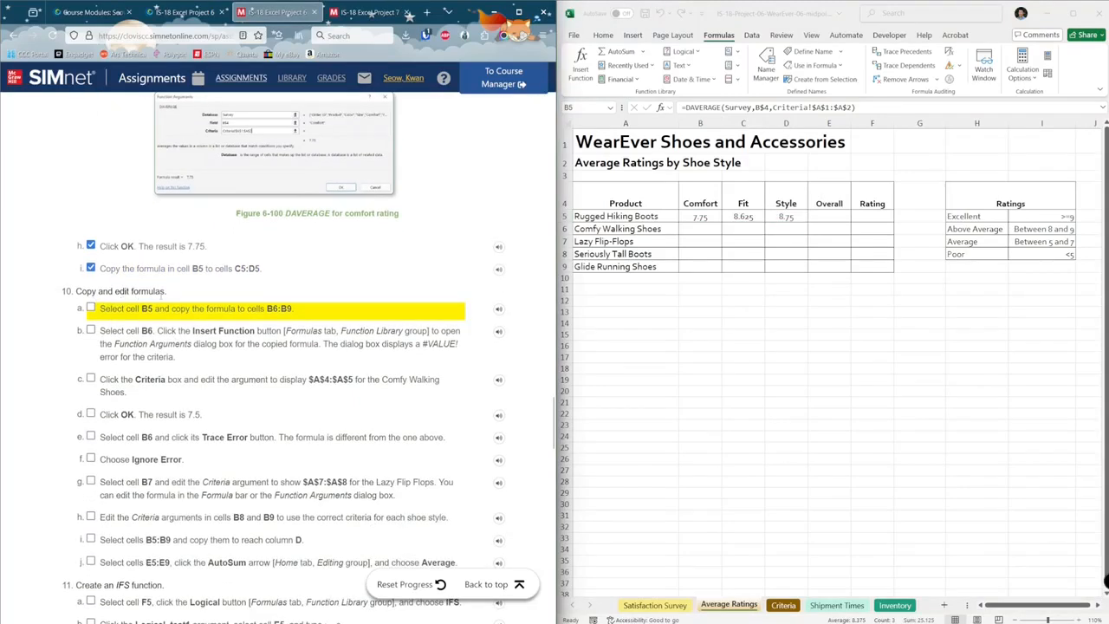
- Copy the DAVERAGE formula from cell B5 down to cells B6:B9 and check off the matching instruction
click(709, 218)
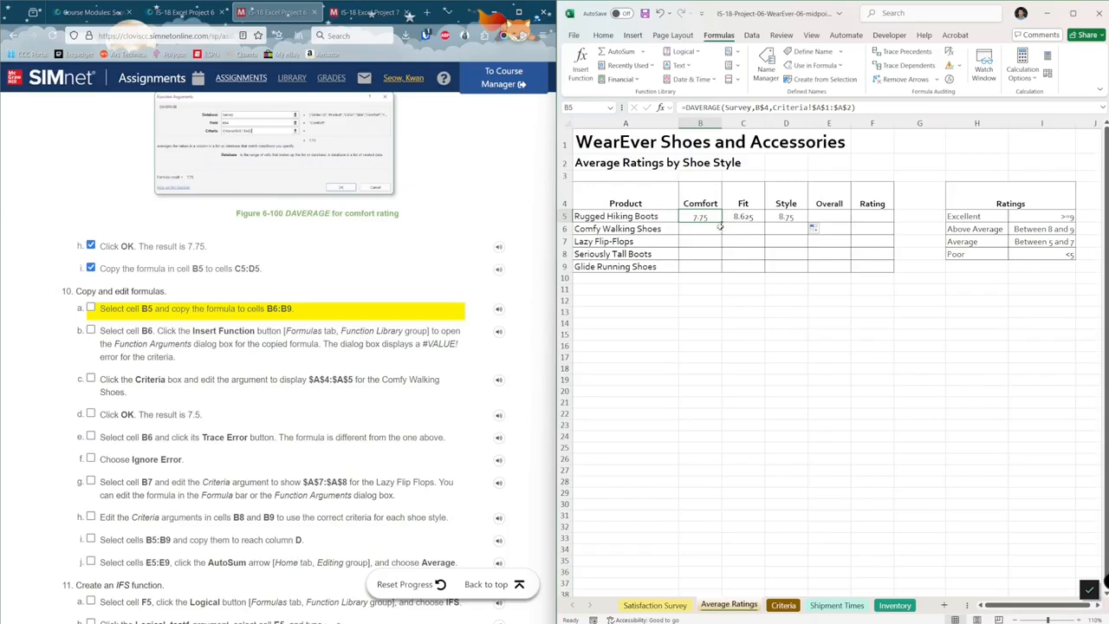
drag(721, 223, 721, 271)
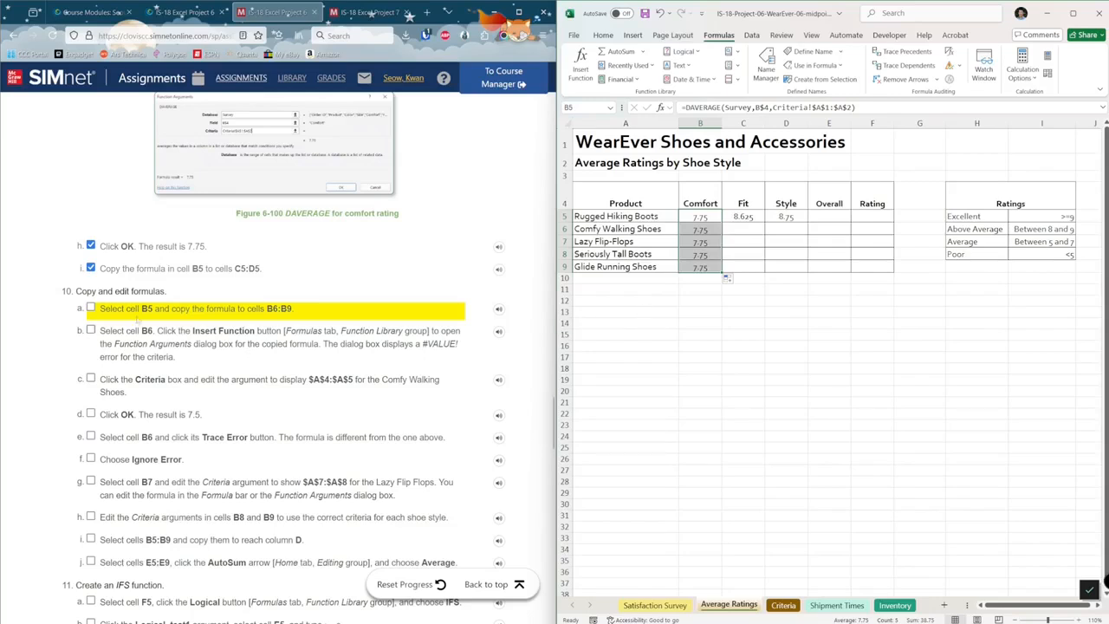
click(91, 308)
click(595, 141)
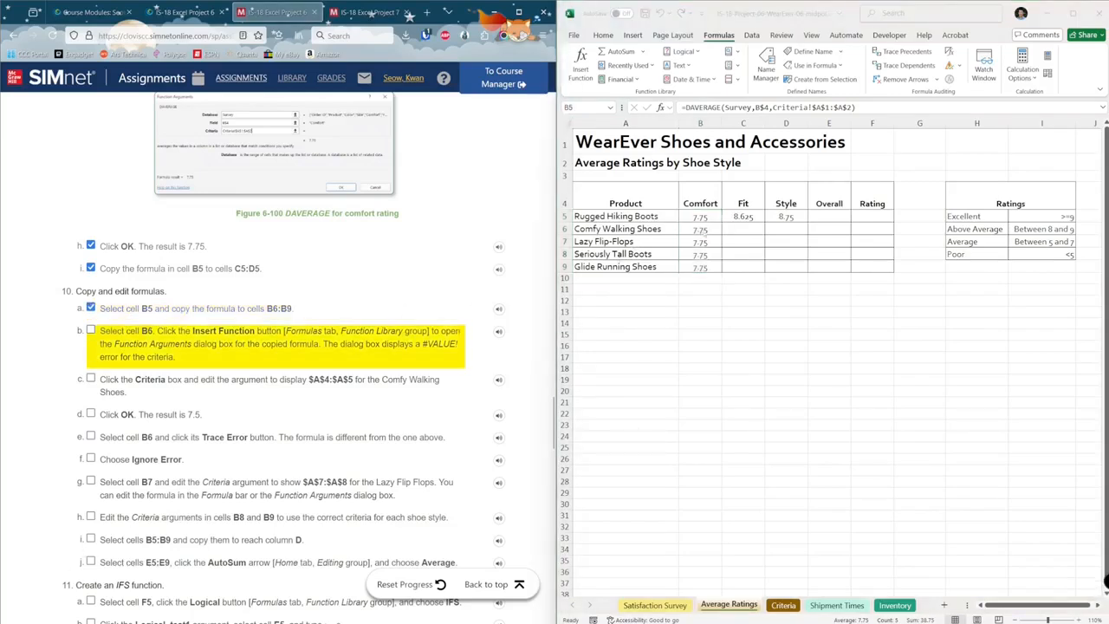
- Change the Criteria argument of cell B6's DAVERAGE function to Criteria!$A$4:$A$5 for Comfy Walking Shoes and check off the matching instructions
click(709, 229)
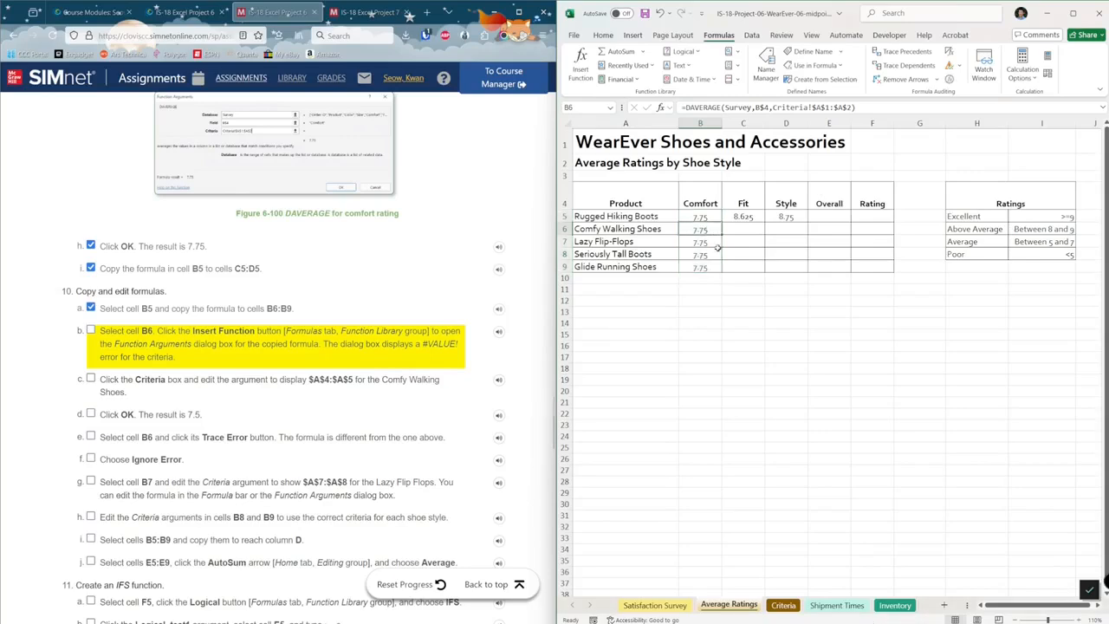
click(580, 62)
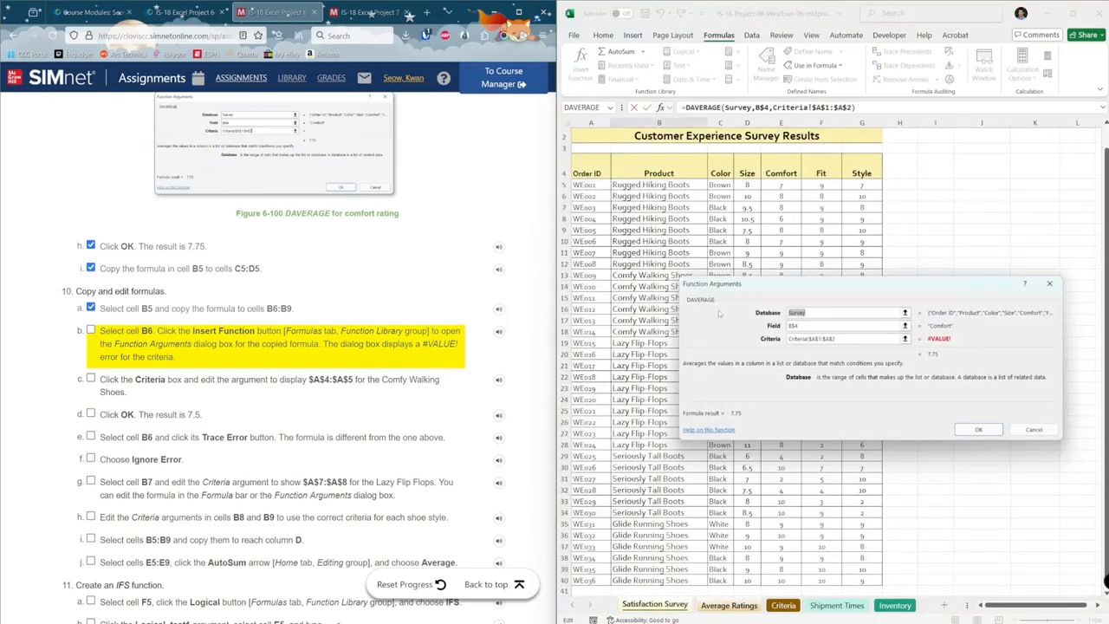
click(860, 338)
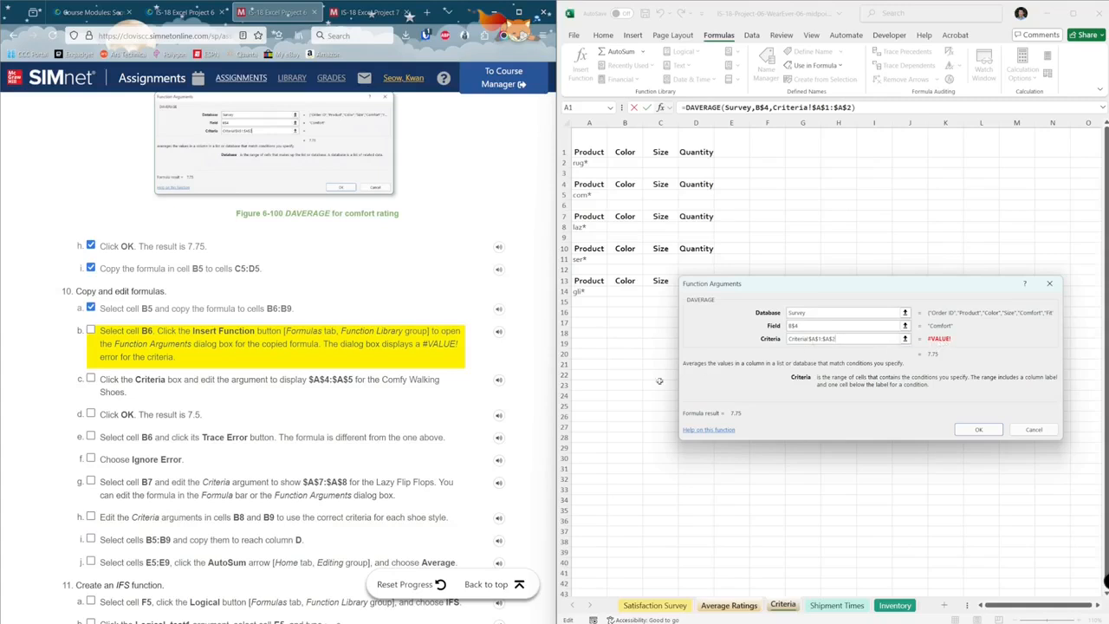
click(97, 339)
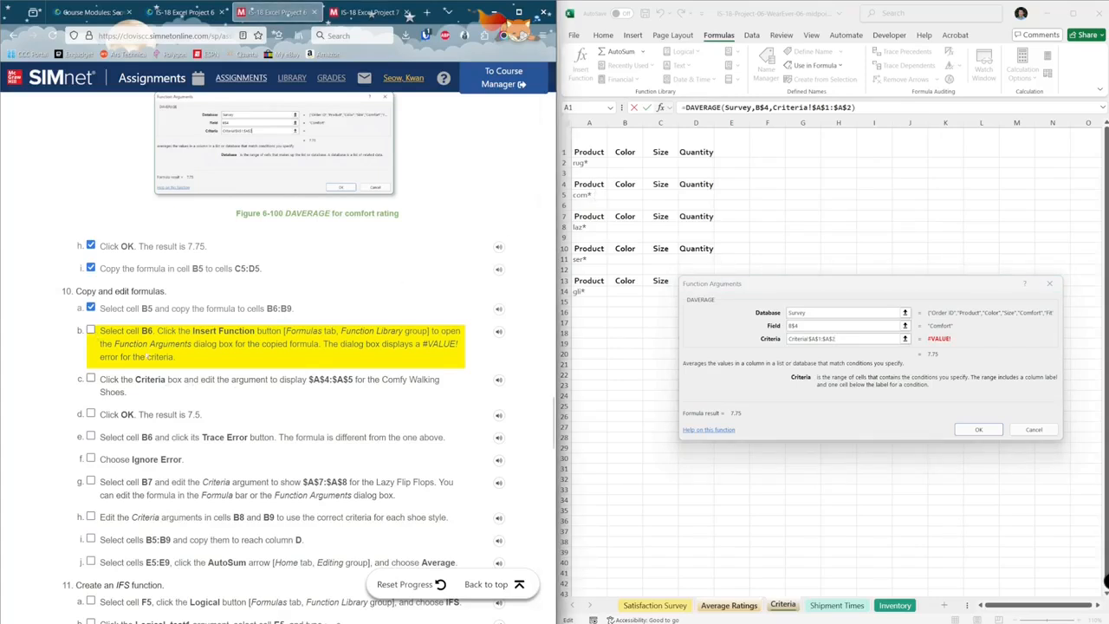
click(823, 338)
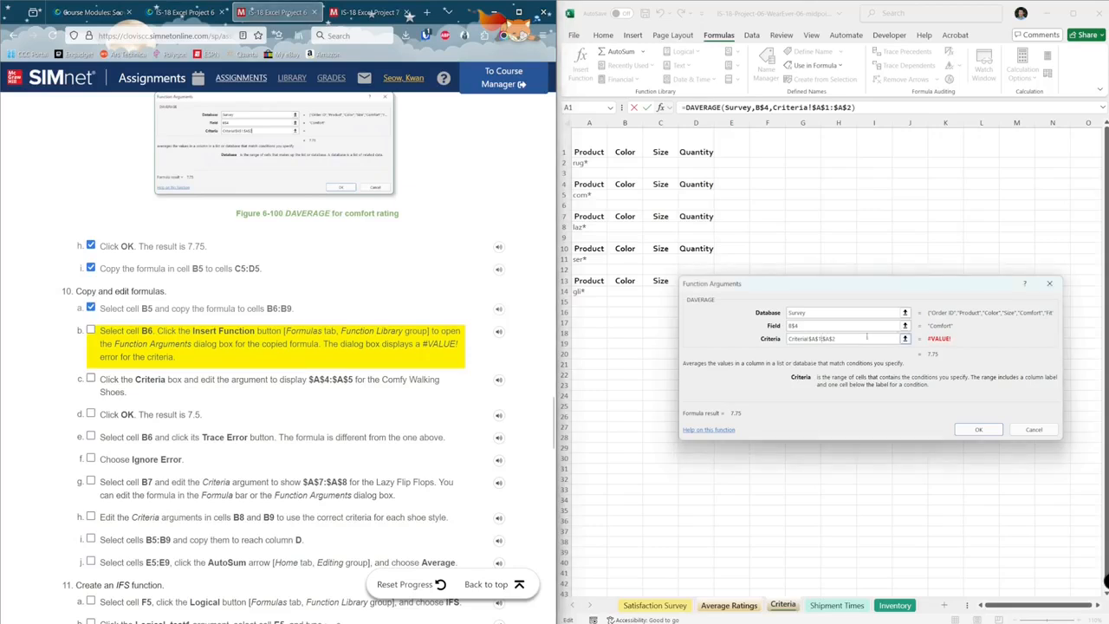
key(BackSpace)
text(2)
key(BackSpace)
text(4)
key(BackSpace)
text(5)
click(976, 430)
click(90, 379)
click(90, 414)
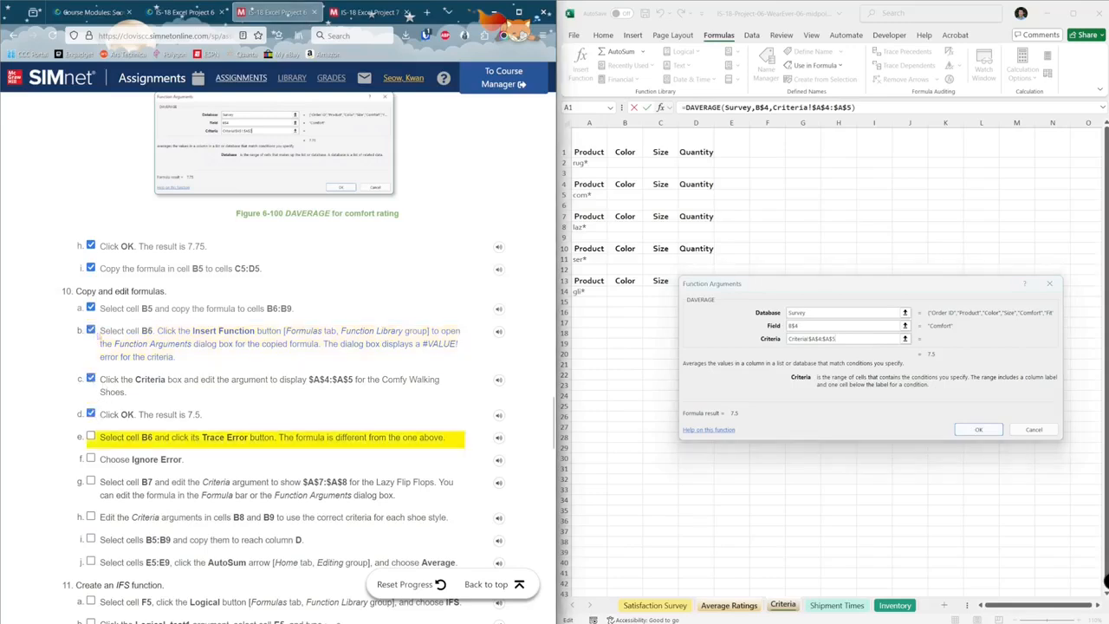
click(967, 432)
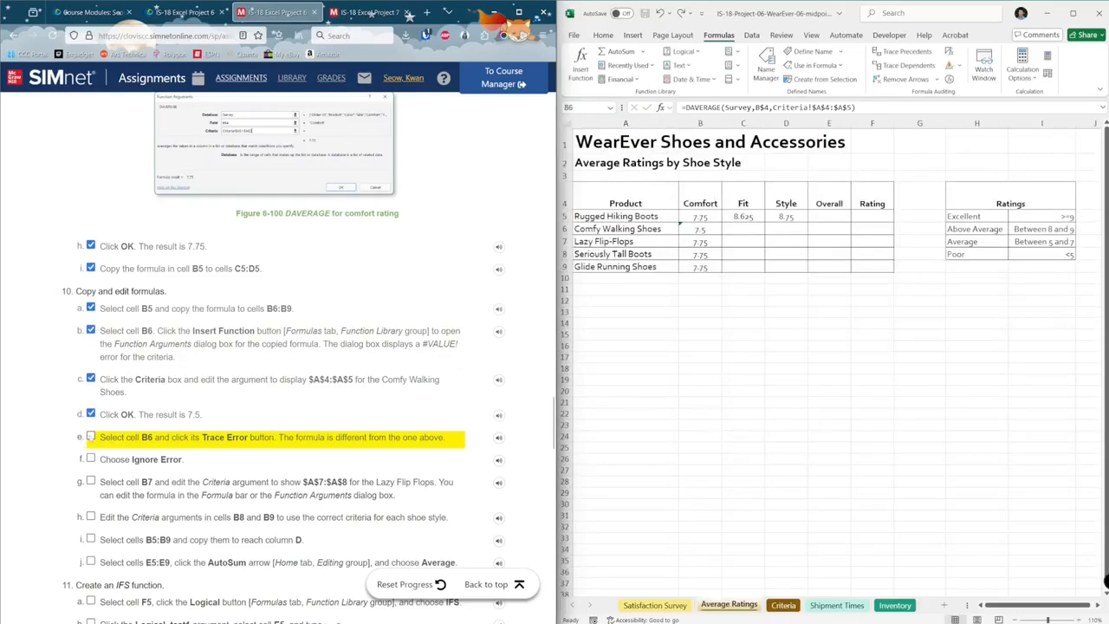
- Check off the Trace Error instruction and ignore the inconsistent-formula error in cell B6
click(90, 437)
click(687, 228)
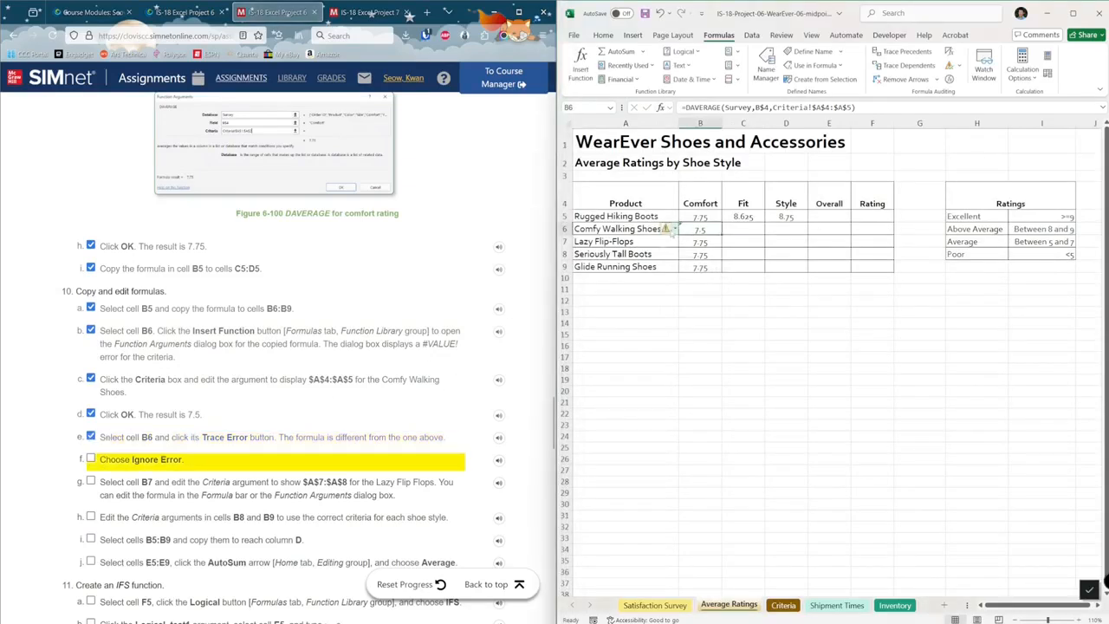
click(667, 229)
click(696, 282)
- Change the Criteria argument of cell B7's DAVERAGE function to Criteria!$A$7:$A$8 for Lazy Flip-Flops
click(704, 243)
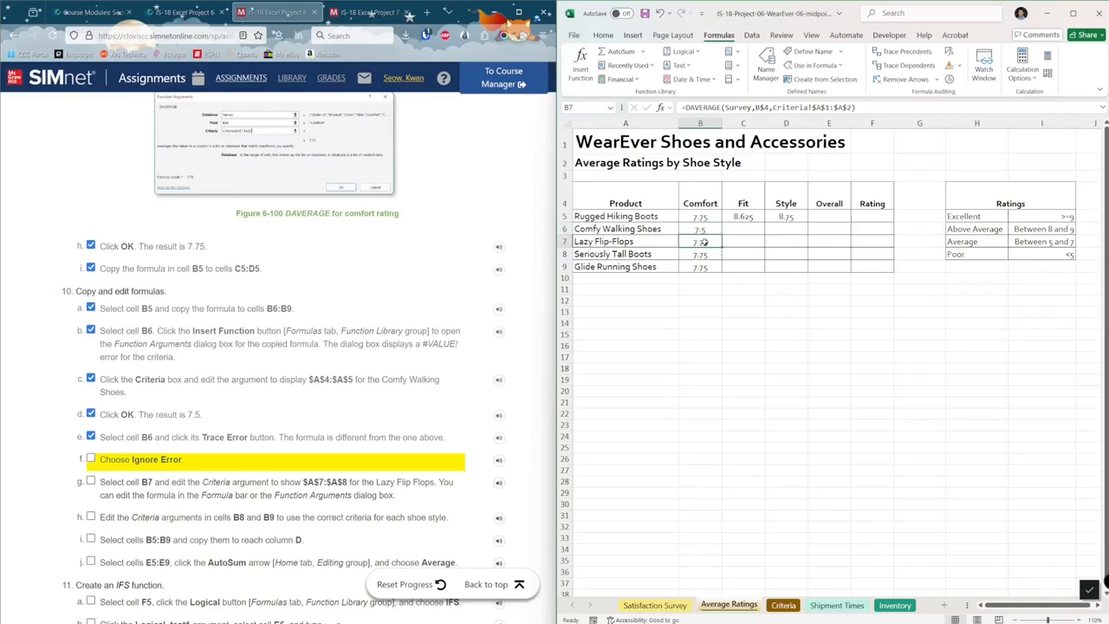
click(580, 65)
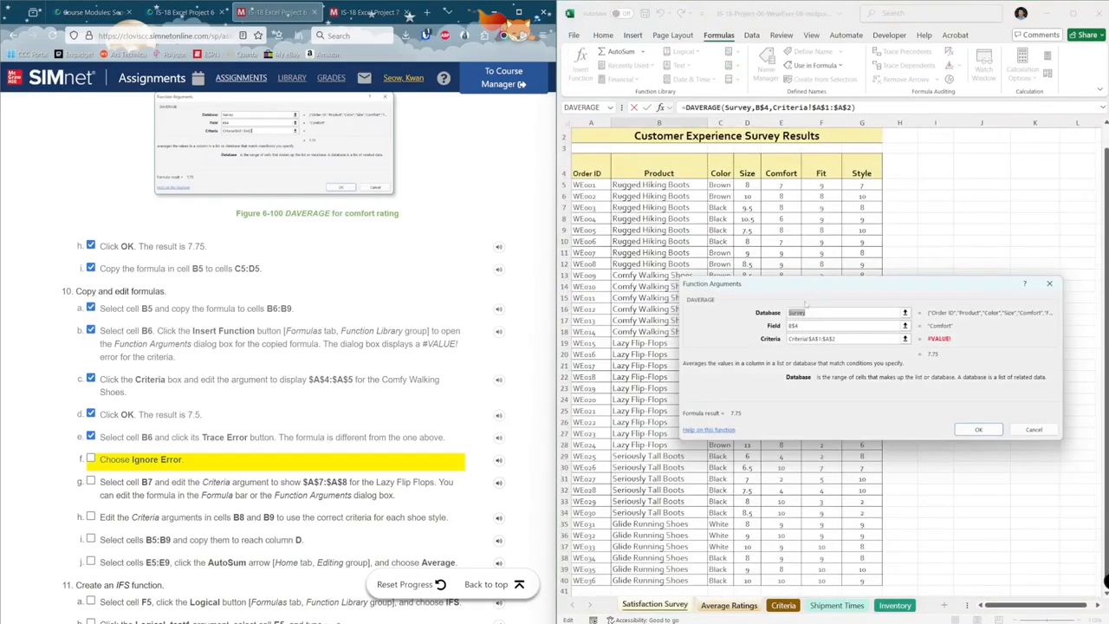
click(844, 340)
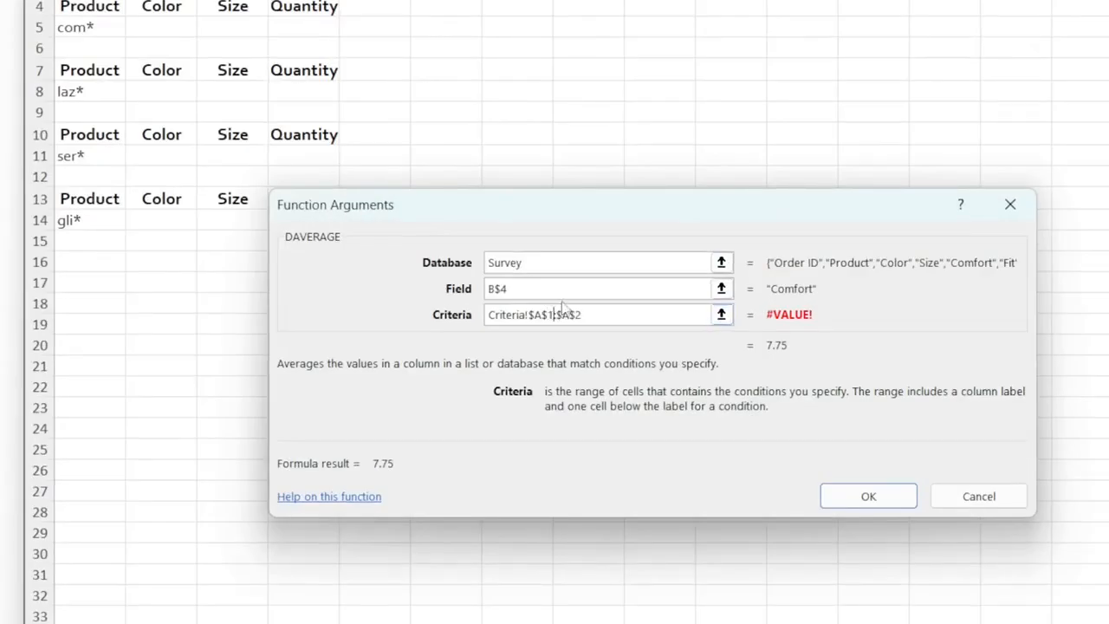
key(BackSpace)
text(7)
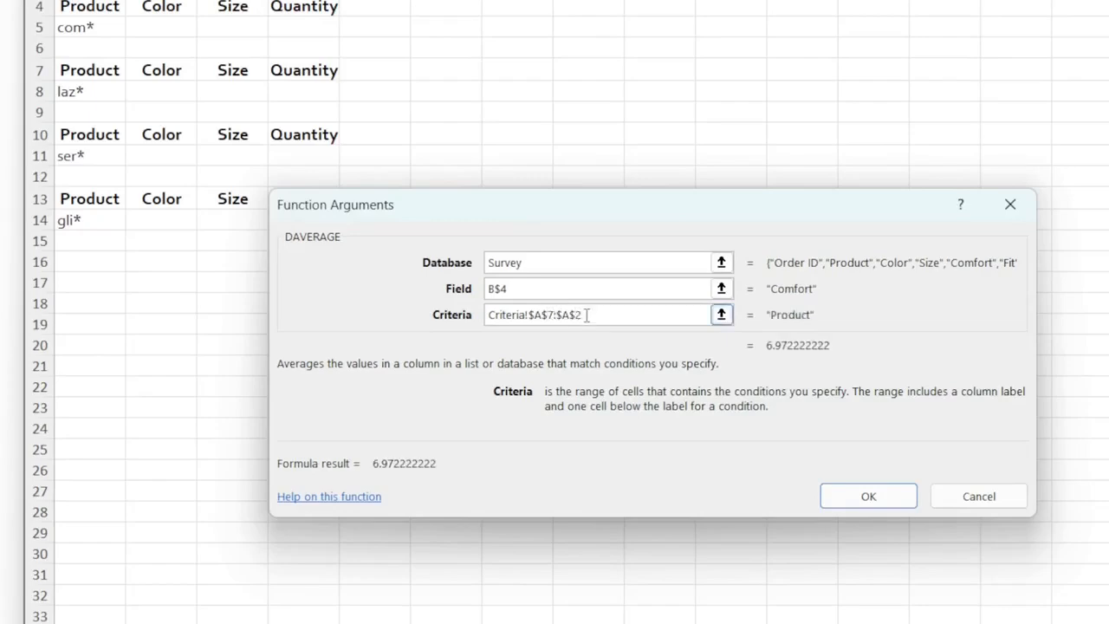
click(586, 315)
key(BackSpace)
text(8)
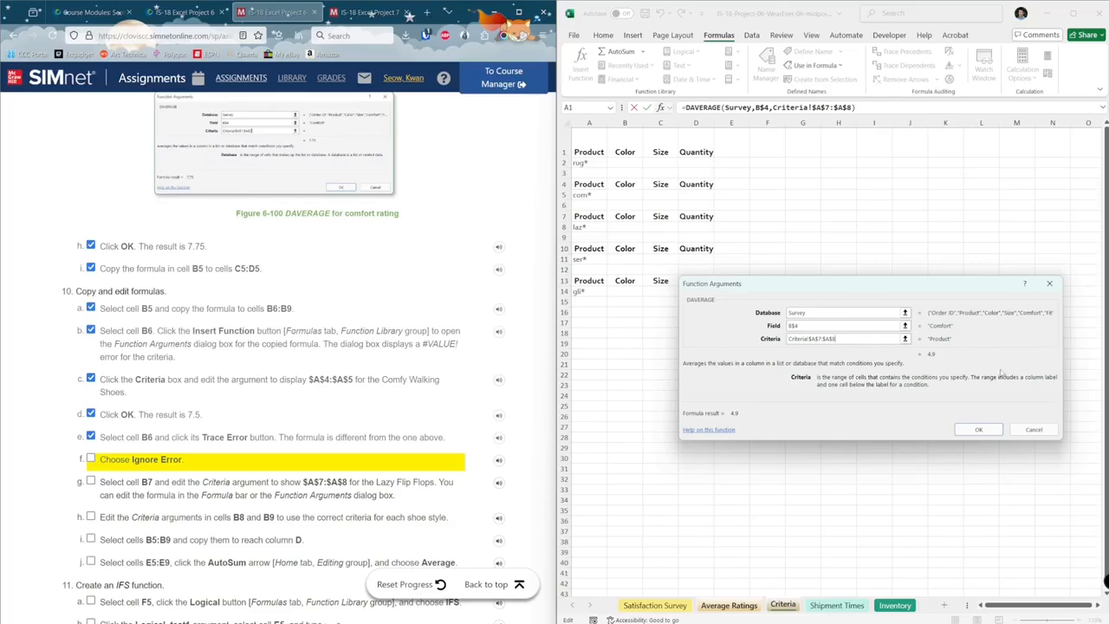
click(977, 430)
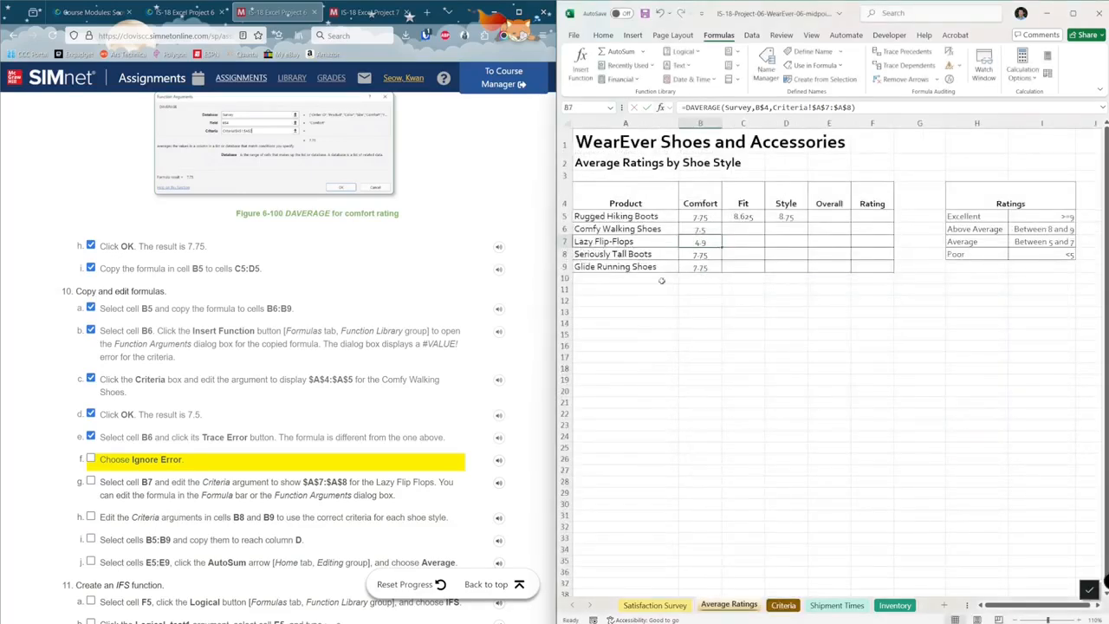
- Check off the assignment instructions for ignoring the error and editing the criteria in cell B7
click(165, 463)
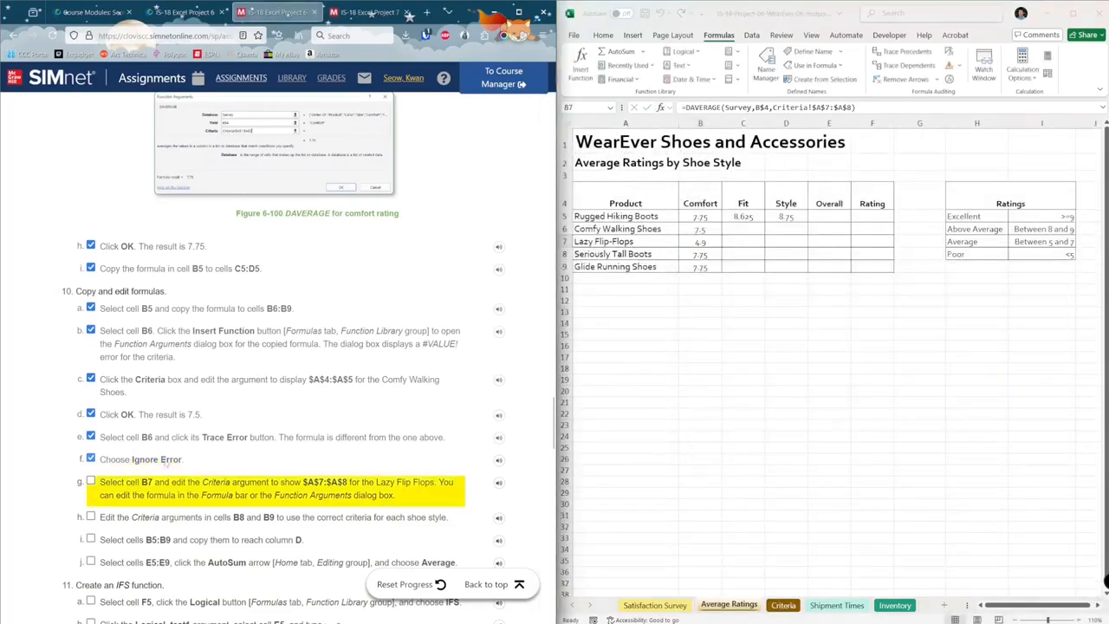
click(165, 487)
scroll(165, 488, down, 1)
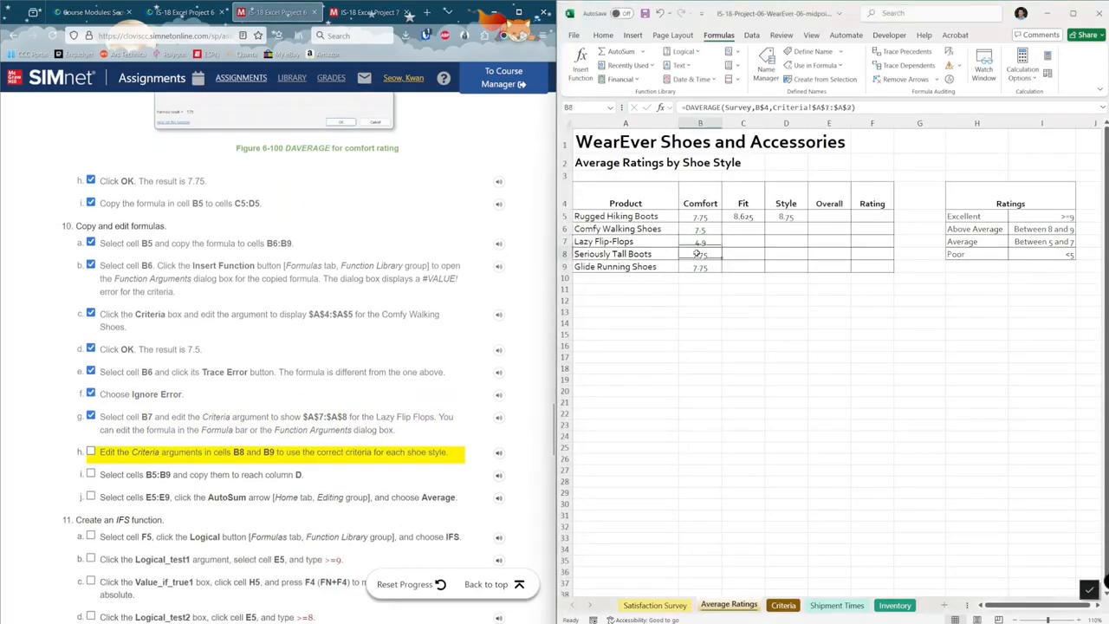
- Change the Criteria argument of cell B8's DAVERAGE function to Criteria!$A$10:$A$11 for Seriously Tall Boots
click(700, 254)
click(581, 62)
click(844, 337)
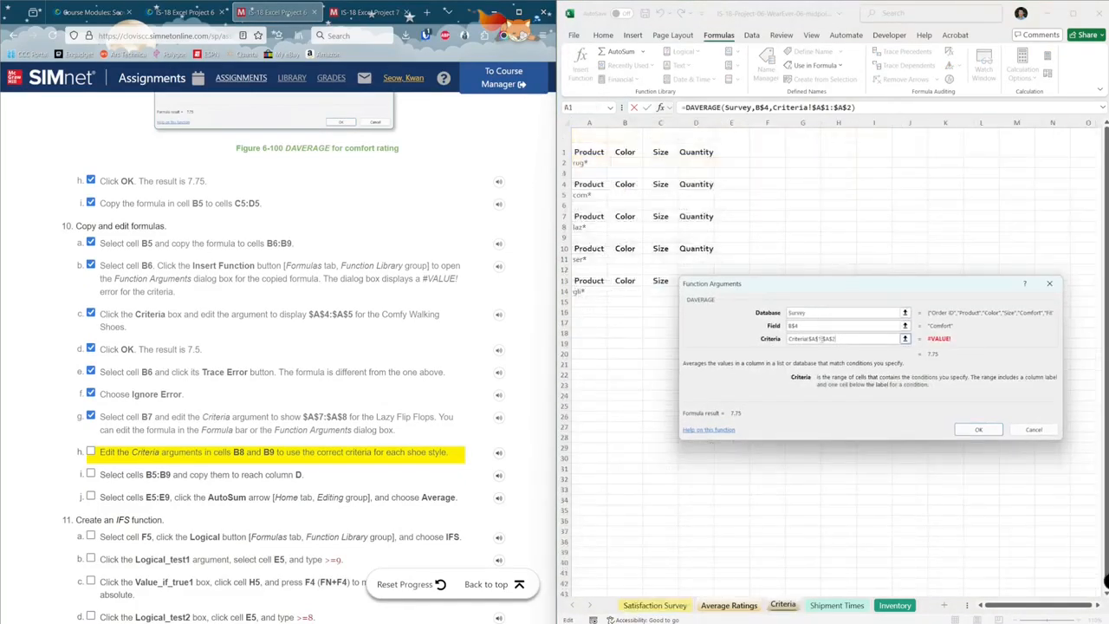
key(BackSpace)
text(10)
key(BackSpace)
text(11)
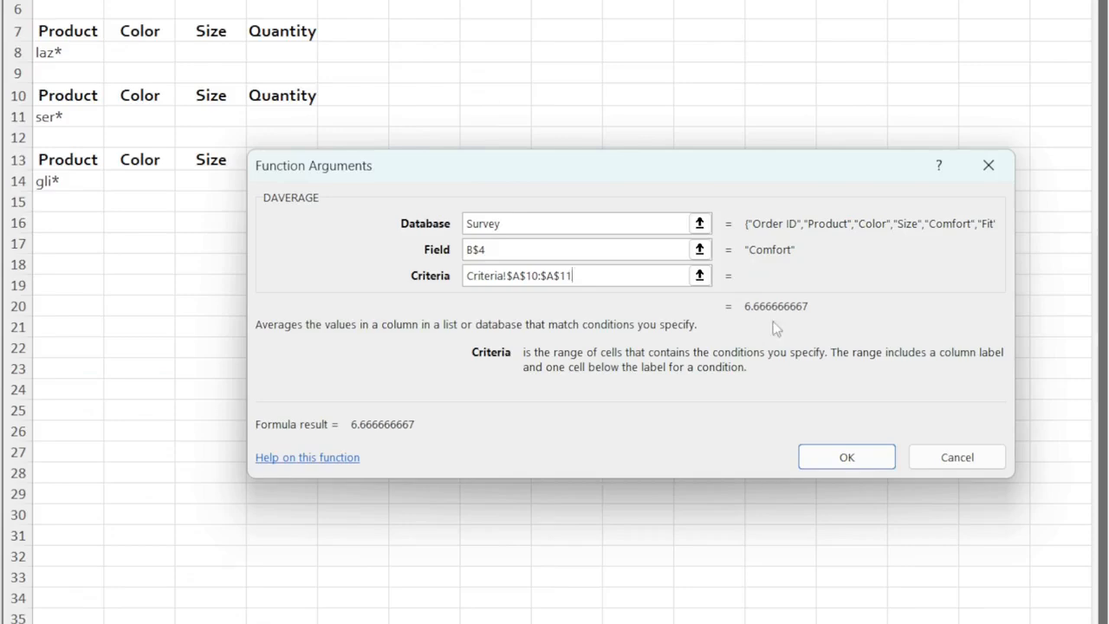
click(856, 457)
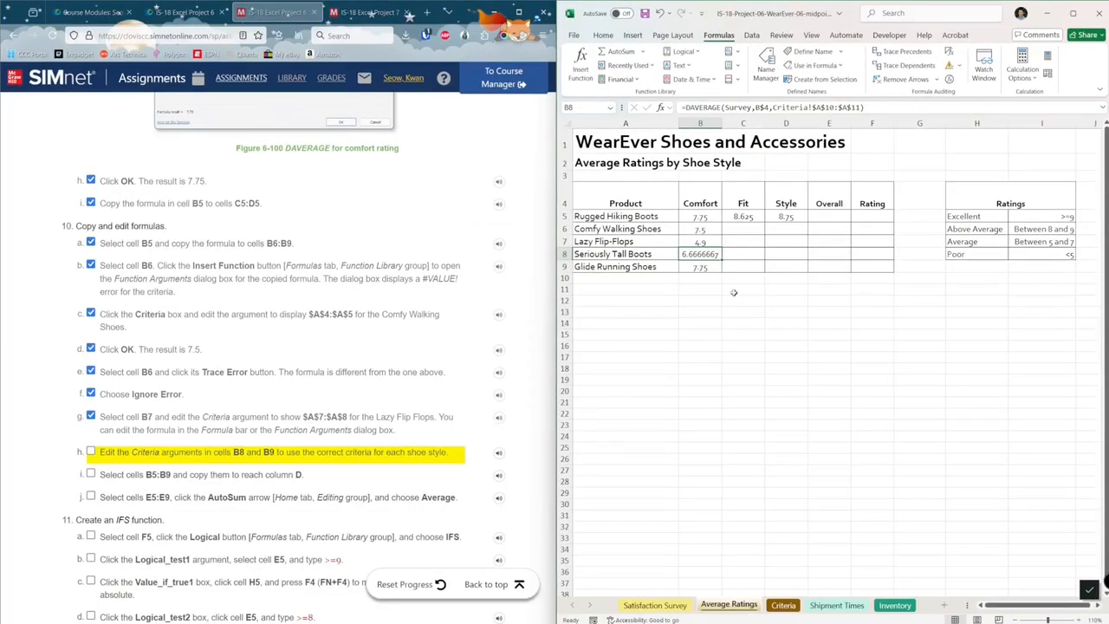
- Change the Criteria argument of cell B9's DAVERAGE function to Criteria!$A$13:$A$14 for Glide Running Shoes
click(290, 132)
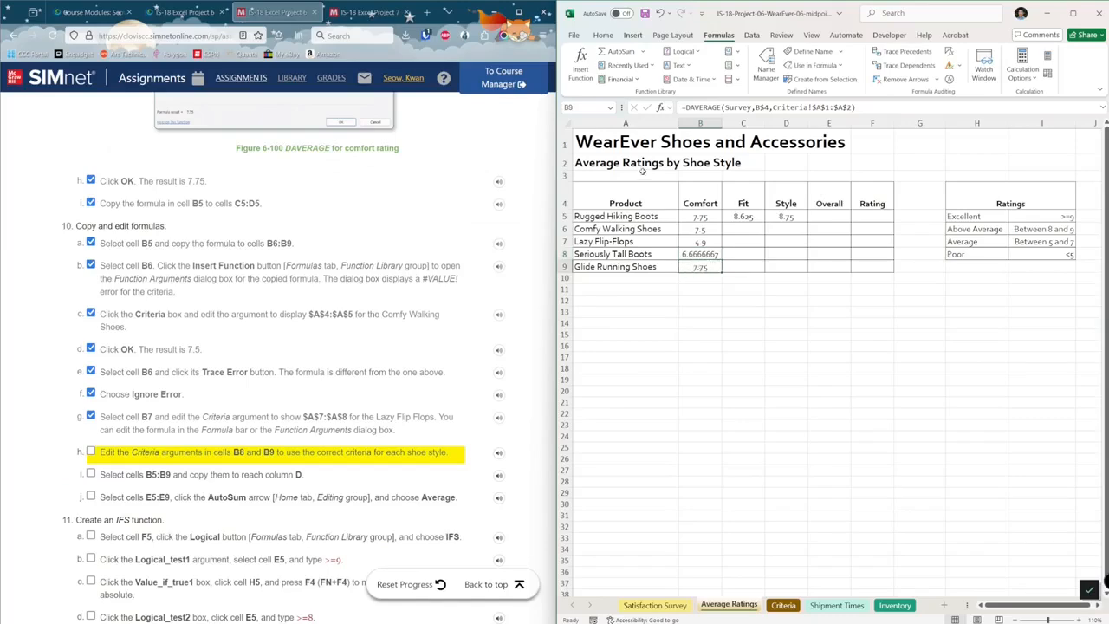
click(580, 62)
click(845, 338)
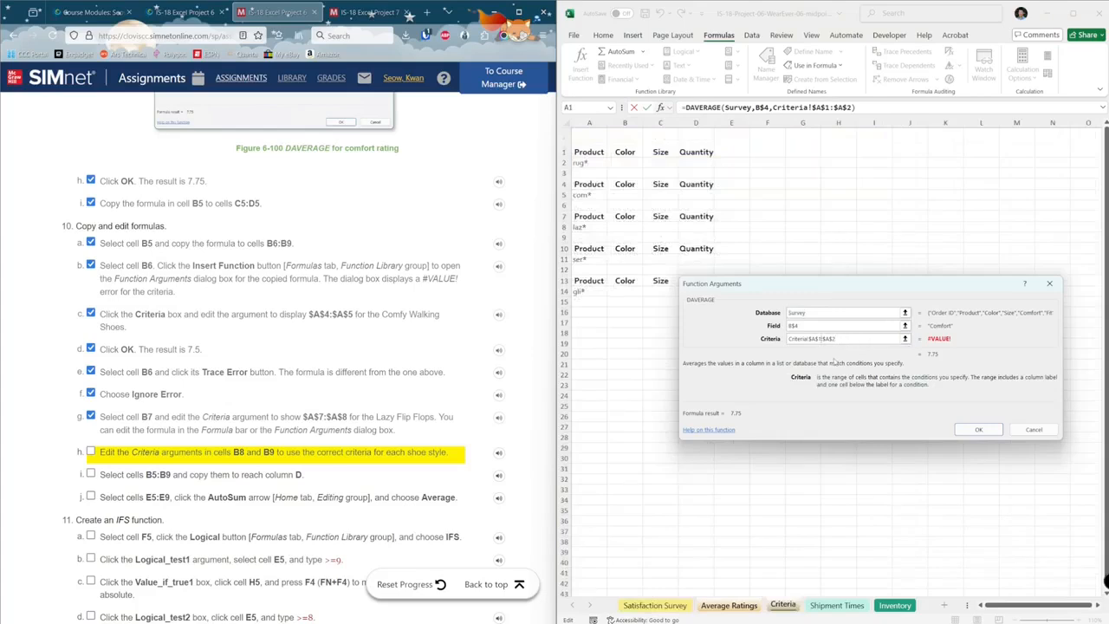
text(3)
key(BackSpace)
text(14)
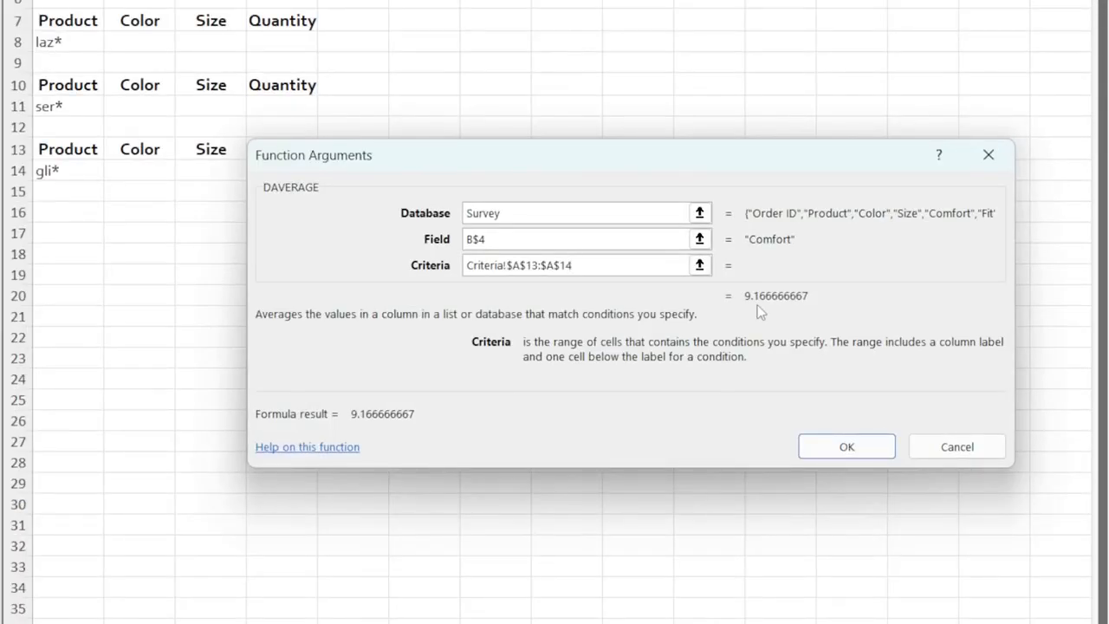
click(841, 451)
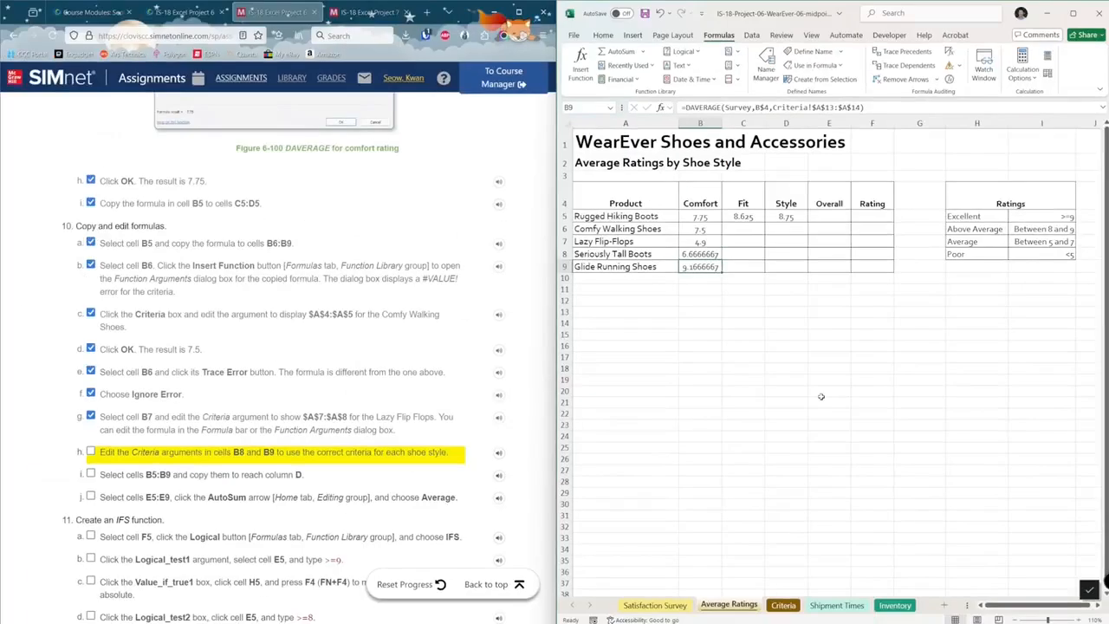
- Copy the formulas in cells B5:B9 across to column D and check off the criteria-editing and copying instructions
click(300, 14)
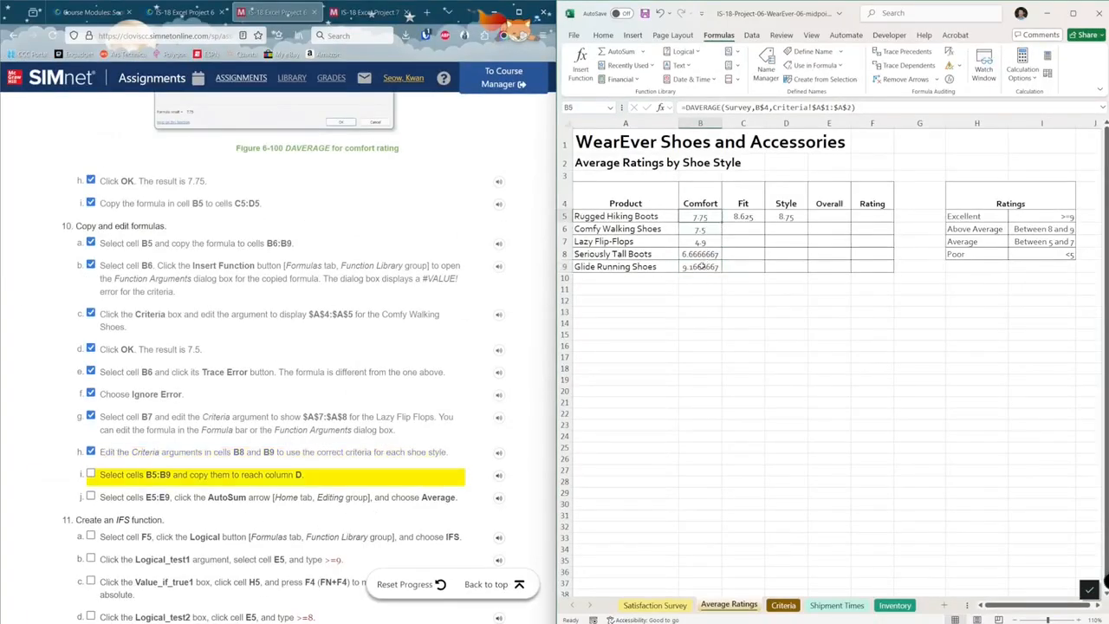
shift+click(701, 267)
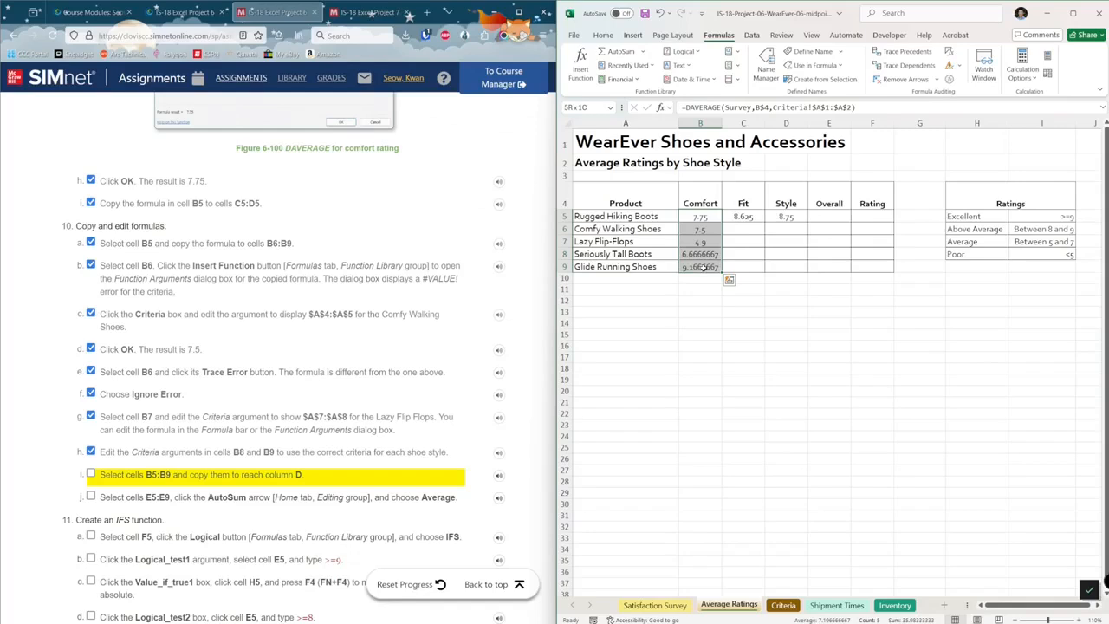
drag(721, 271, 806, 274)
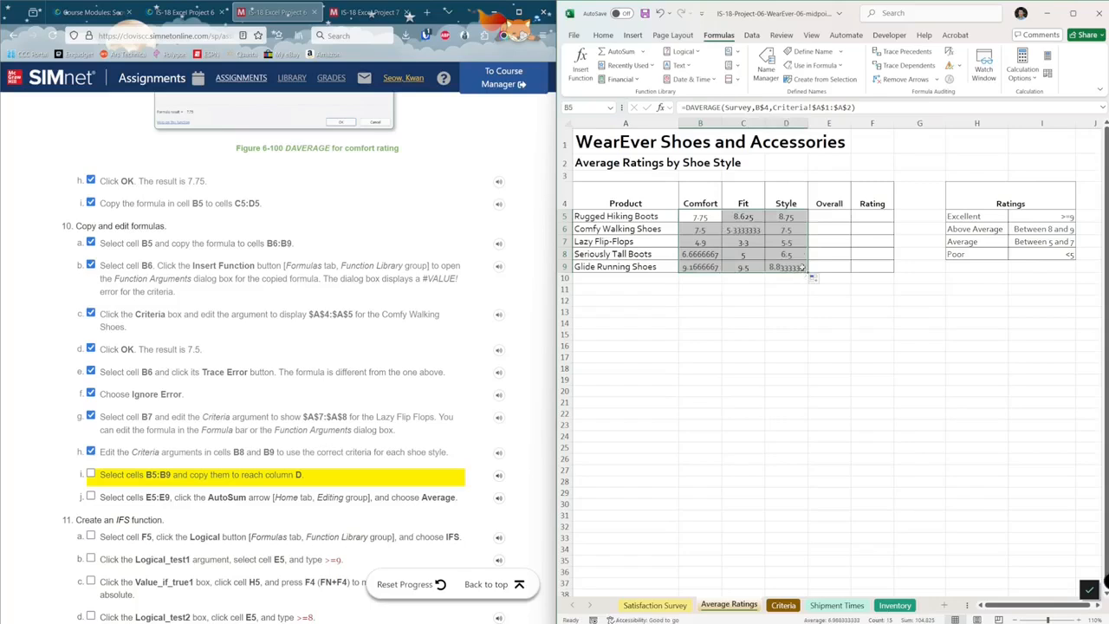
click(272, 479)
click(273, 478)
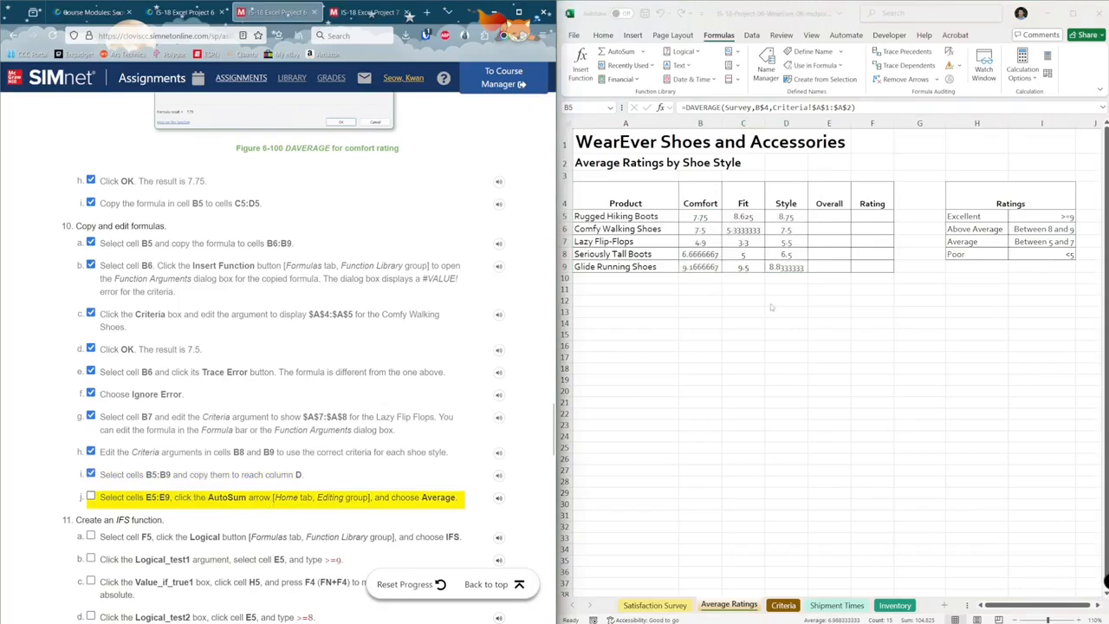
- Fill the Overall cells E5:E9 with AutoSum's Average and check off that instruction
click(830, 215)
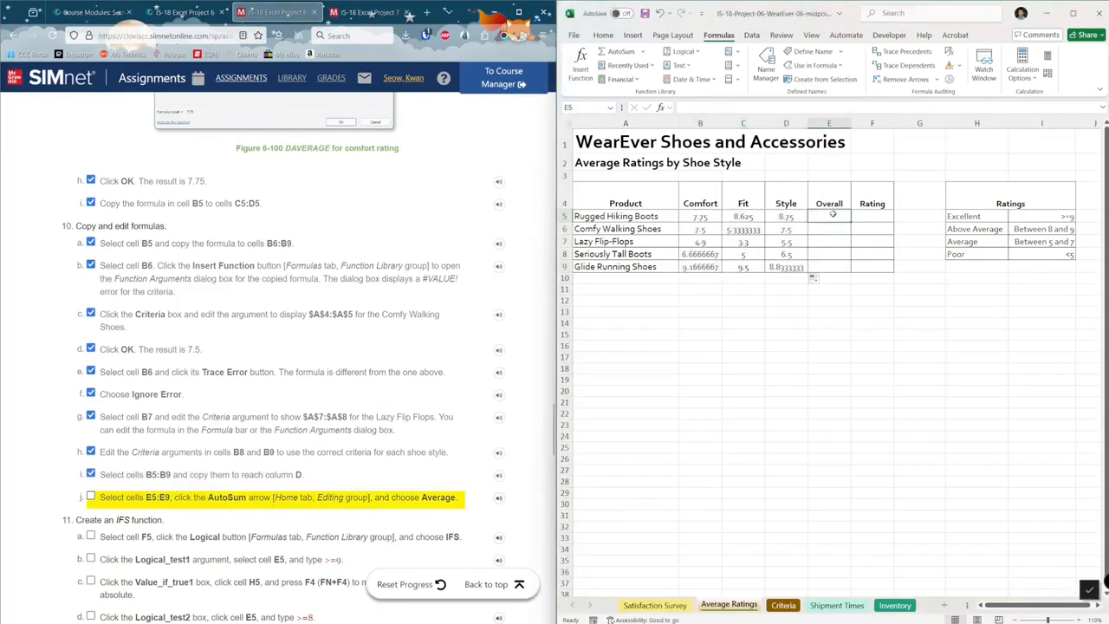
drag(831, 214, 830, 267)
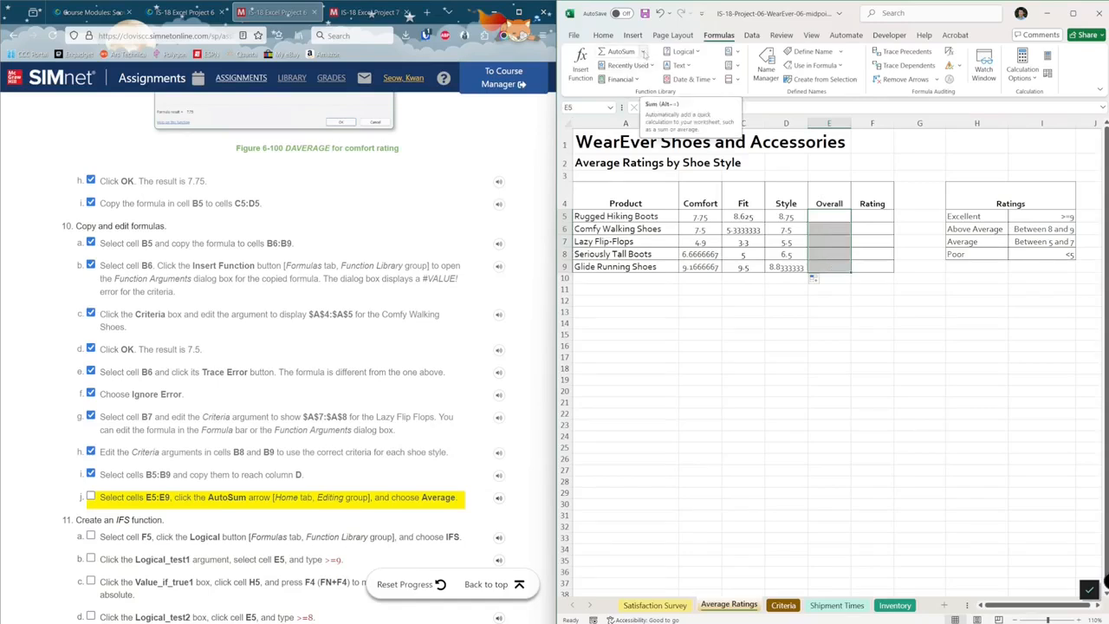
click(643, 53)
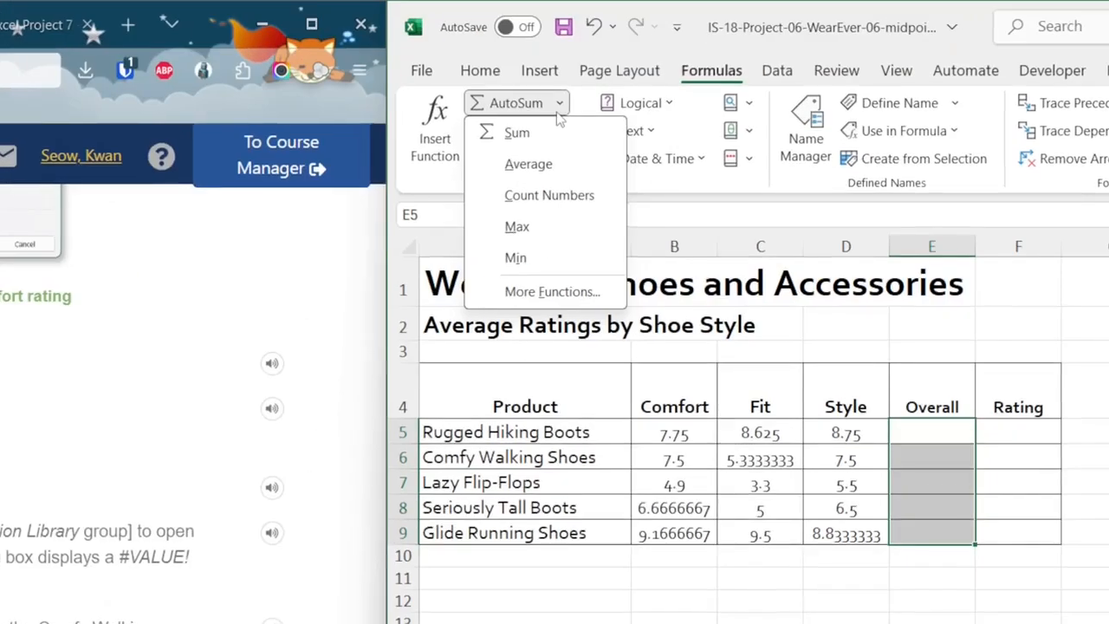
click(547, 165)
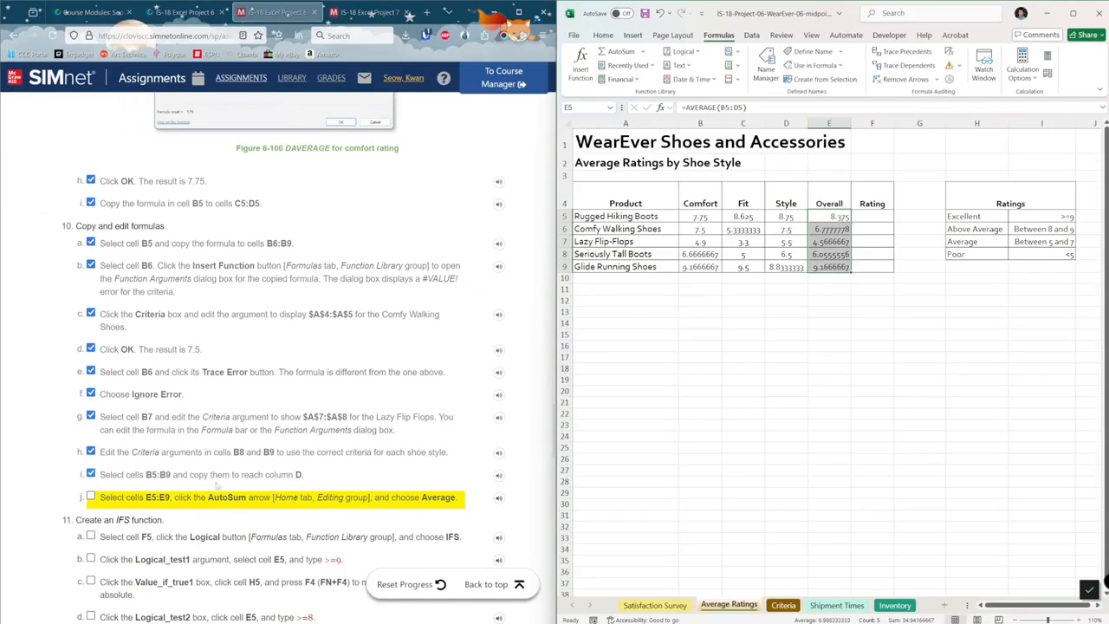
click(91, 495)
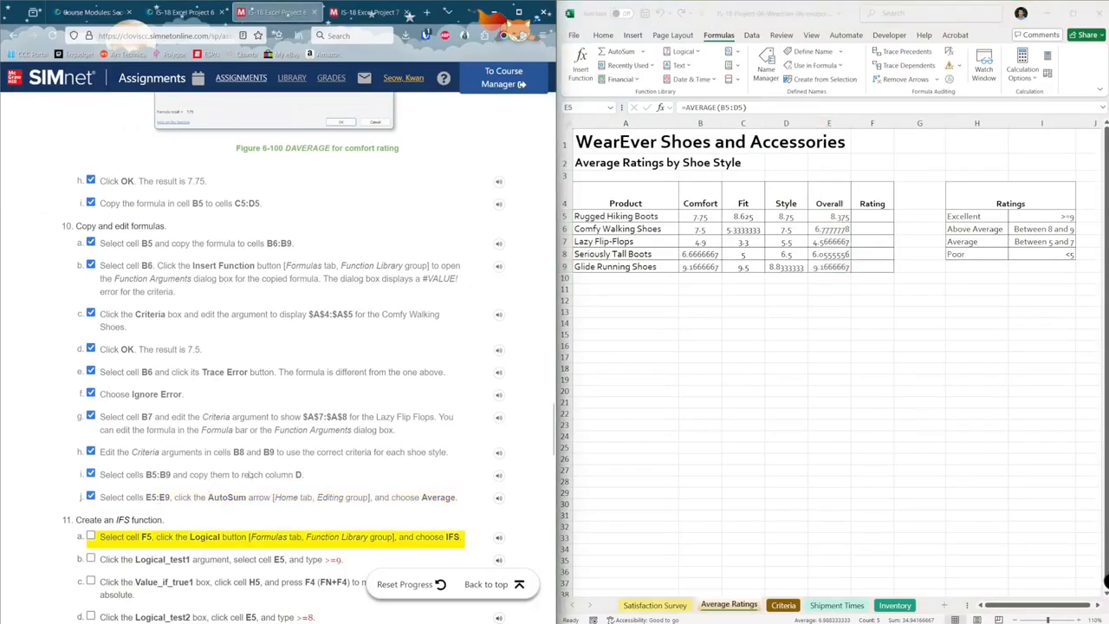
- Insert the IFS logical function in cell F5 and set its Logical_test1 argument to E5>=9
scroll(251, 474, down, 3)
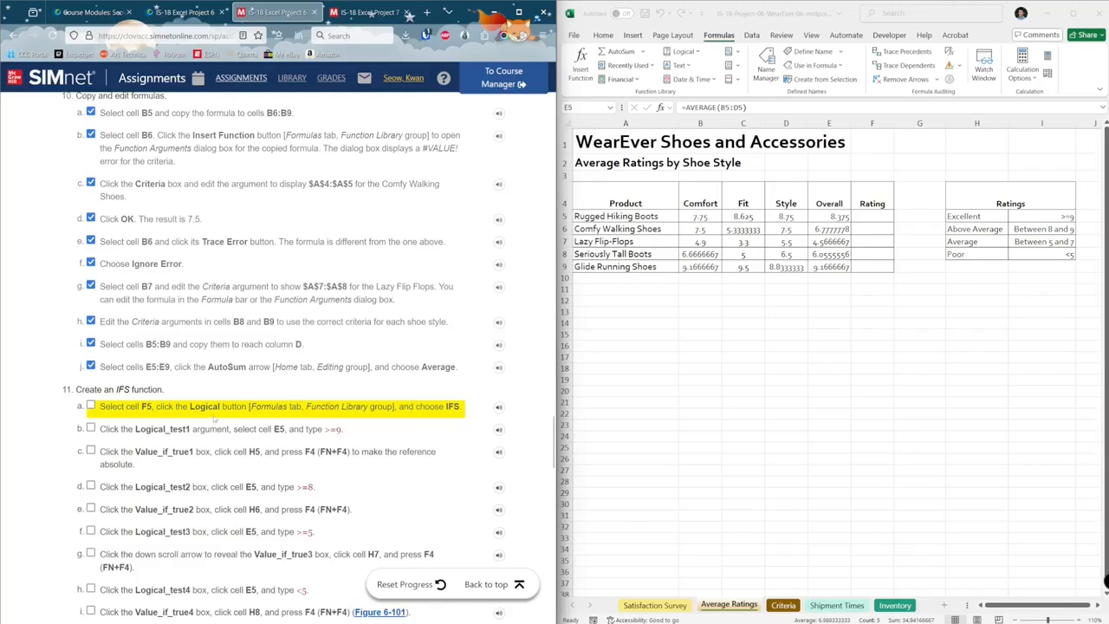
click(877, 214)
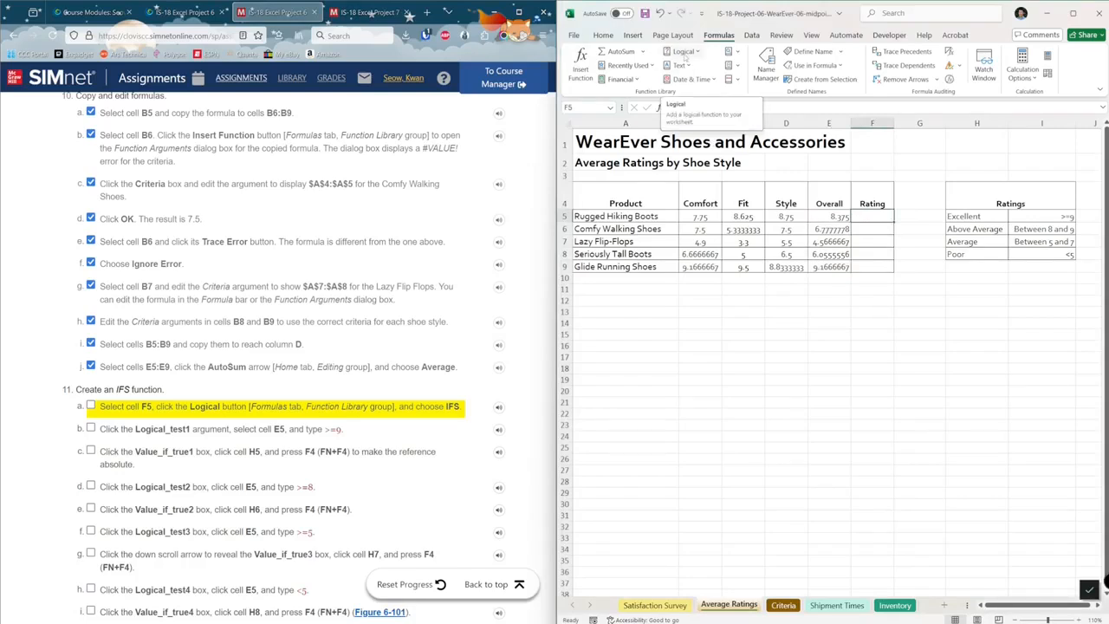
click(686, 54)
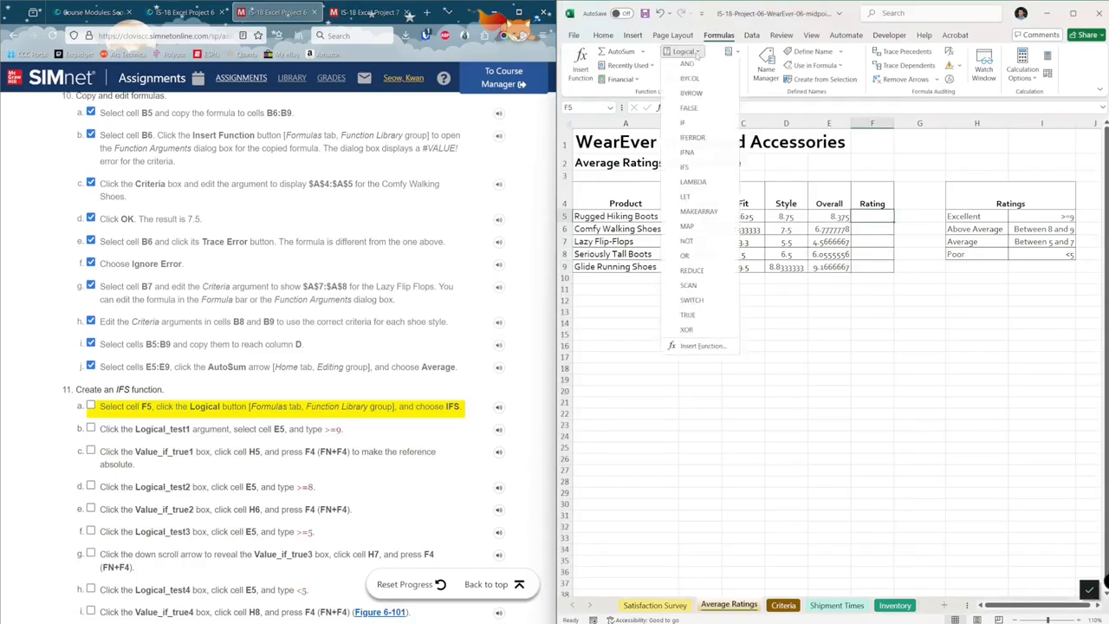
click(697, 171)
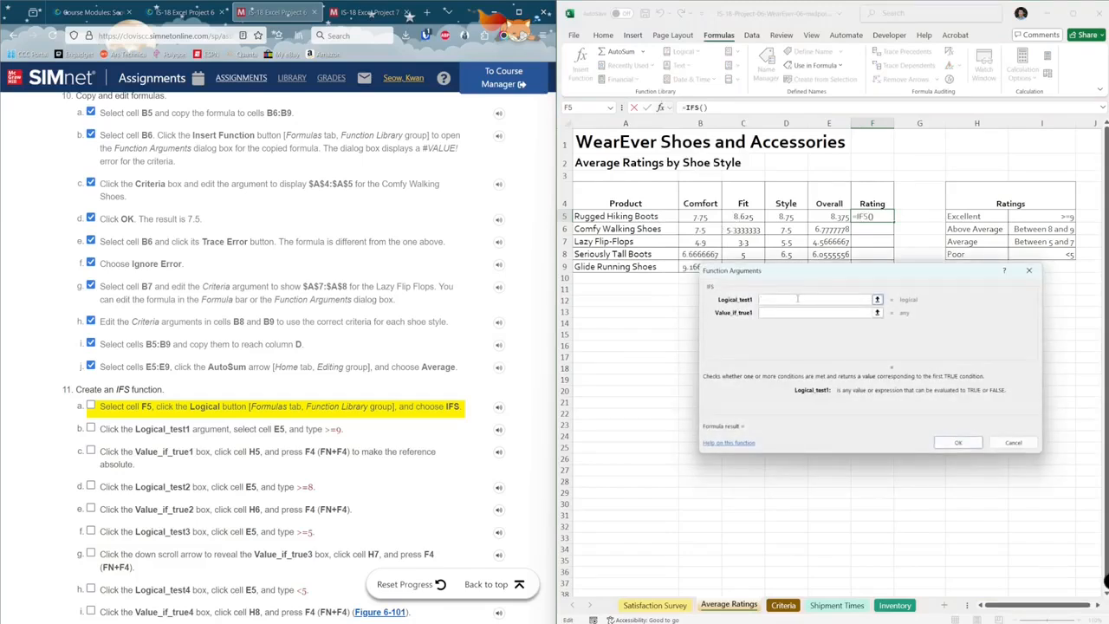
scroll(273, 398, down, 1)
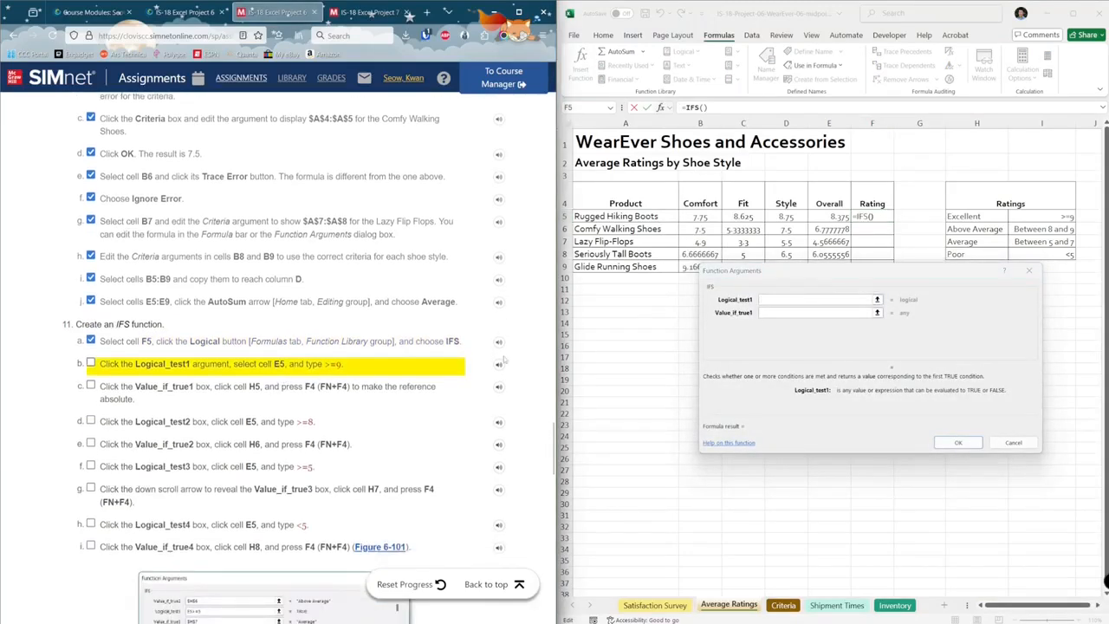
click(774, 299)
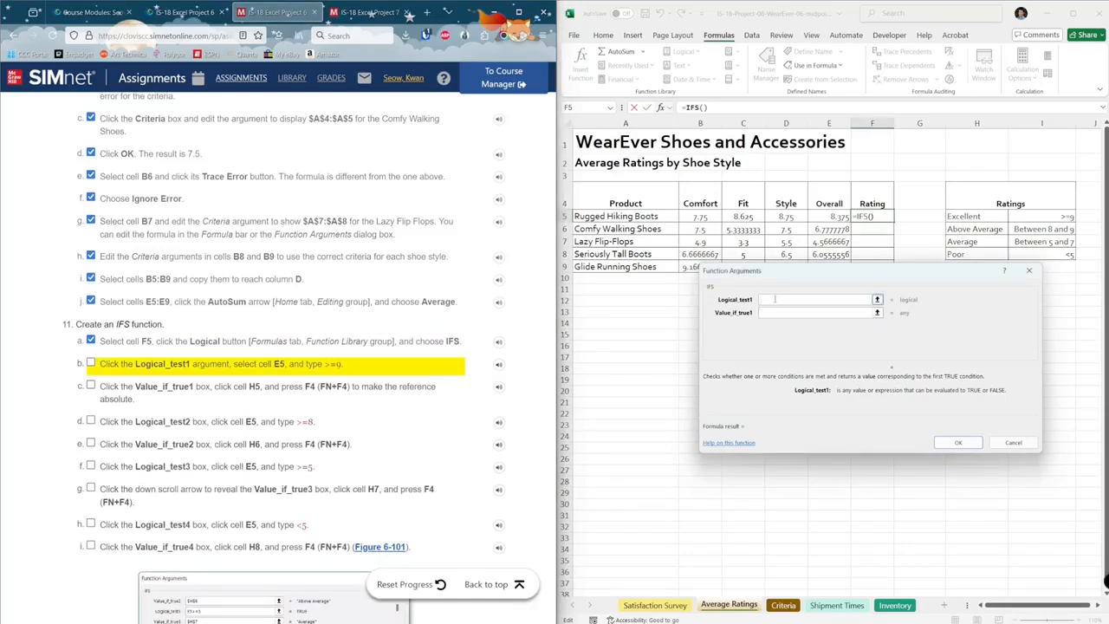
text(E5>=9)
scroll(359, 423, down, 3)
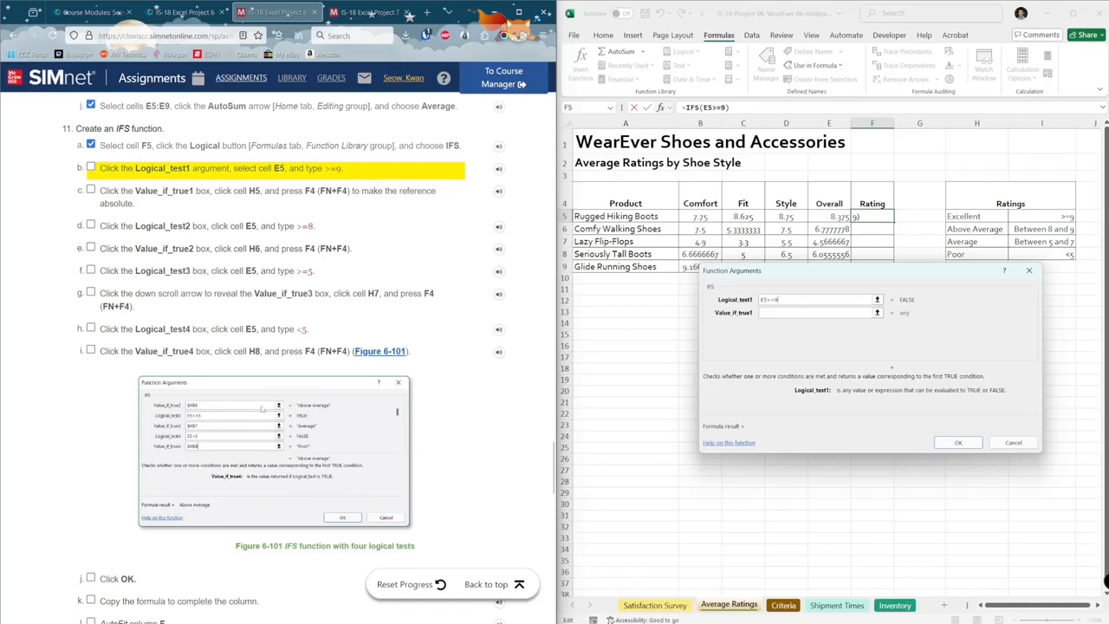
scroll(260, 407, up, 2)
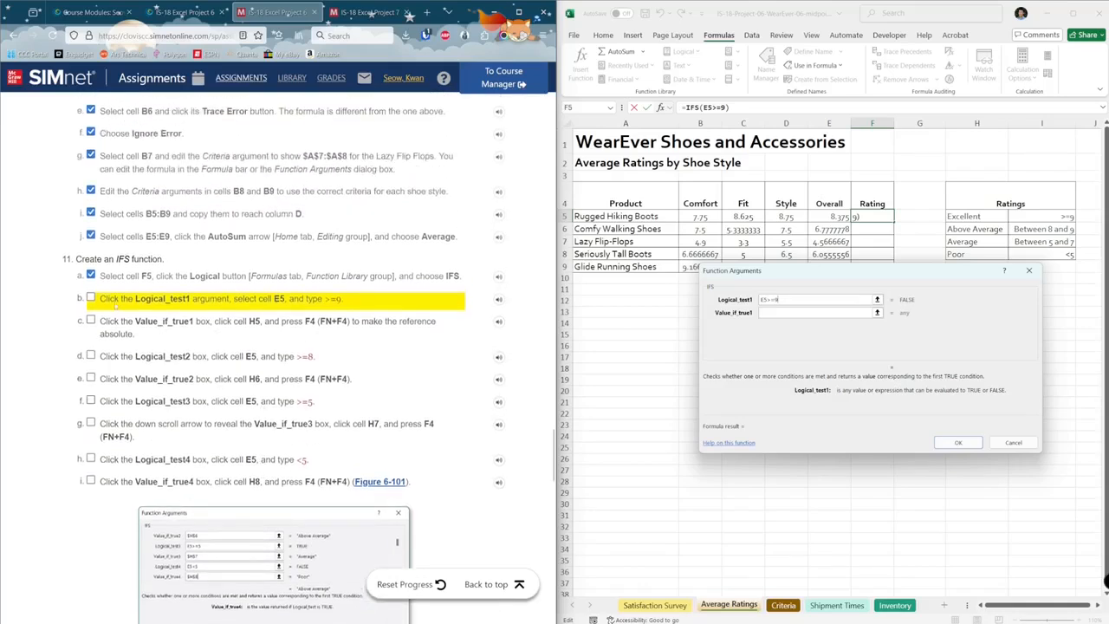
- Check off the Logical_test1 instruction and set the IFS Value_if_true1 argument to the absolute reference $H$5
click(795, 313)
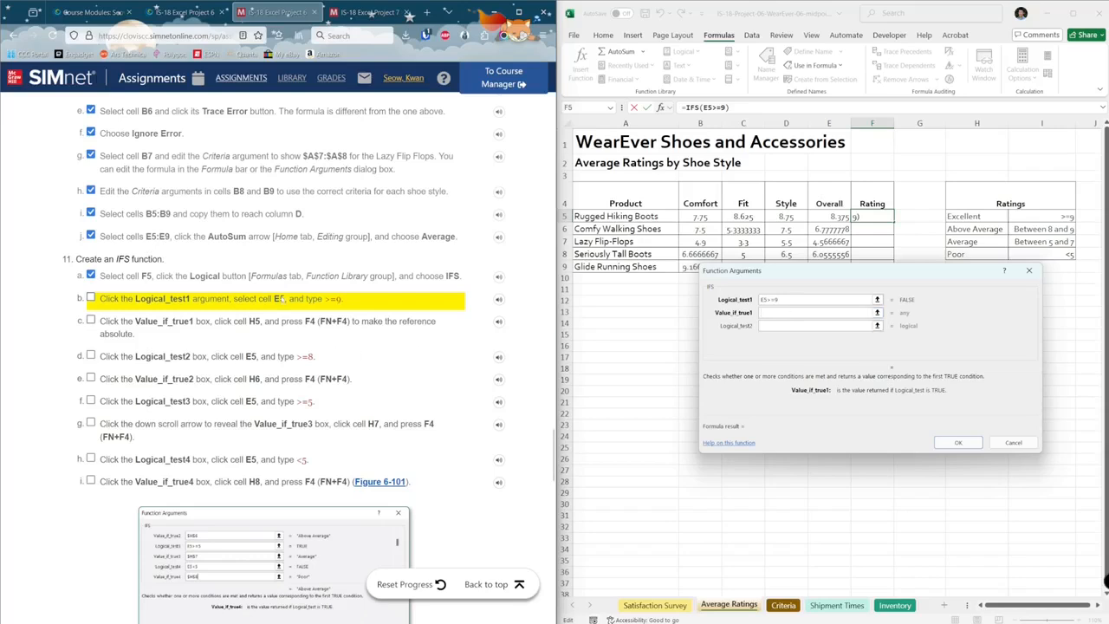
click(226, 302)
click(783, 314)
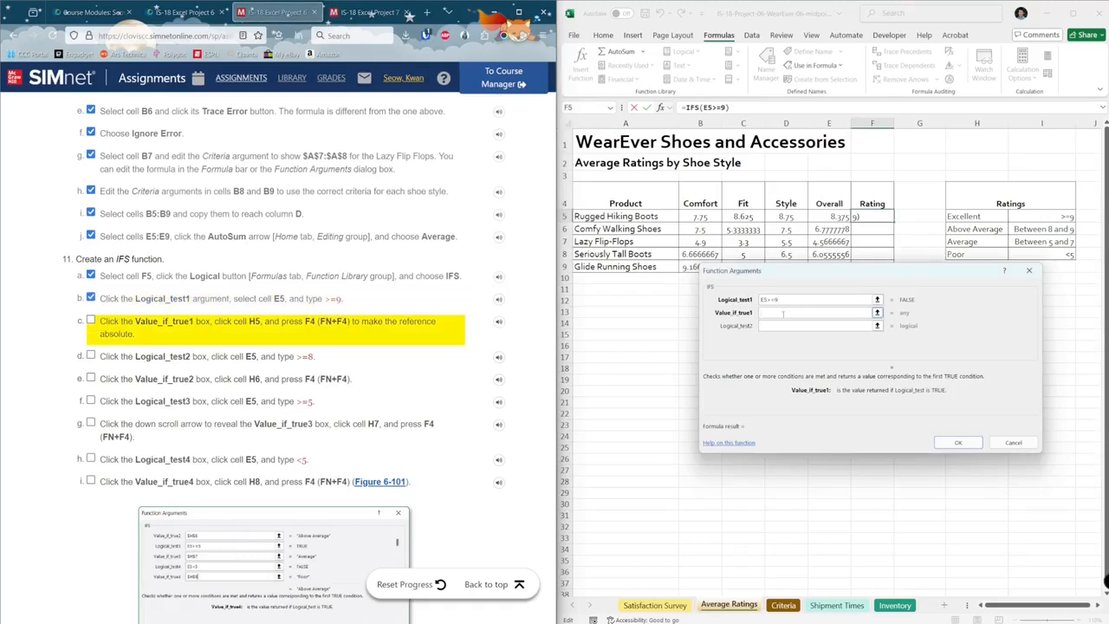
text(H5)
key(F4)
- Set the IFS Logical_test2 argument to E5>=8 and Value_if_true2 to $H$6, checking off the completed instructions
click(777, 325)
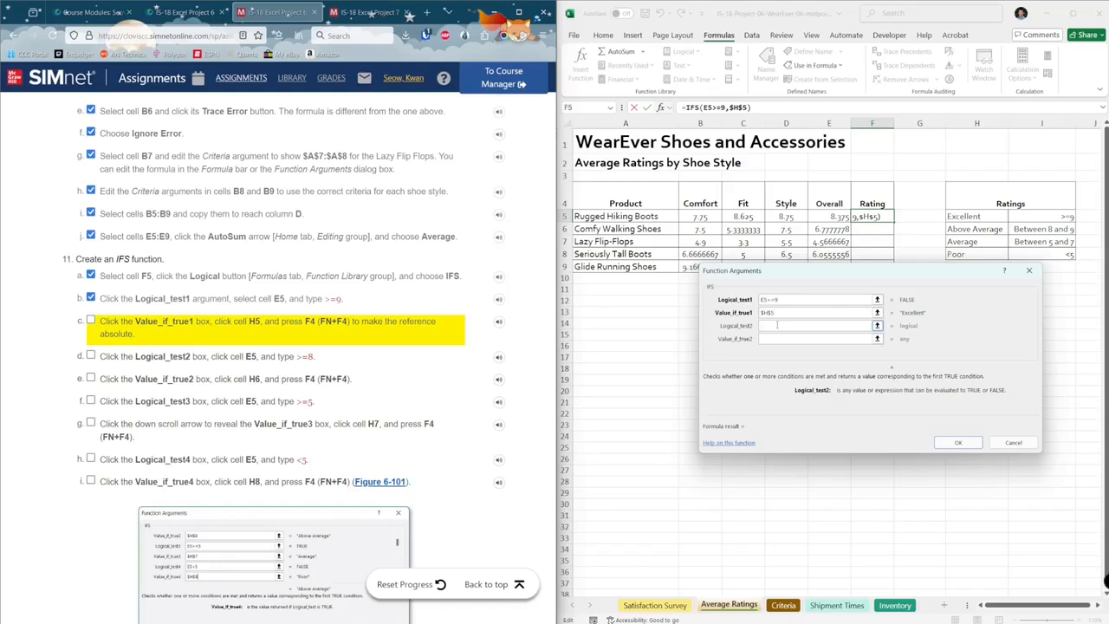
text(E5>=8)
drag(321, 321, 316, 321)
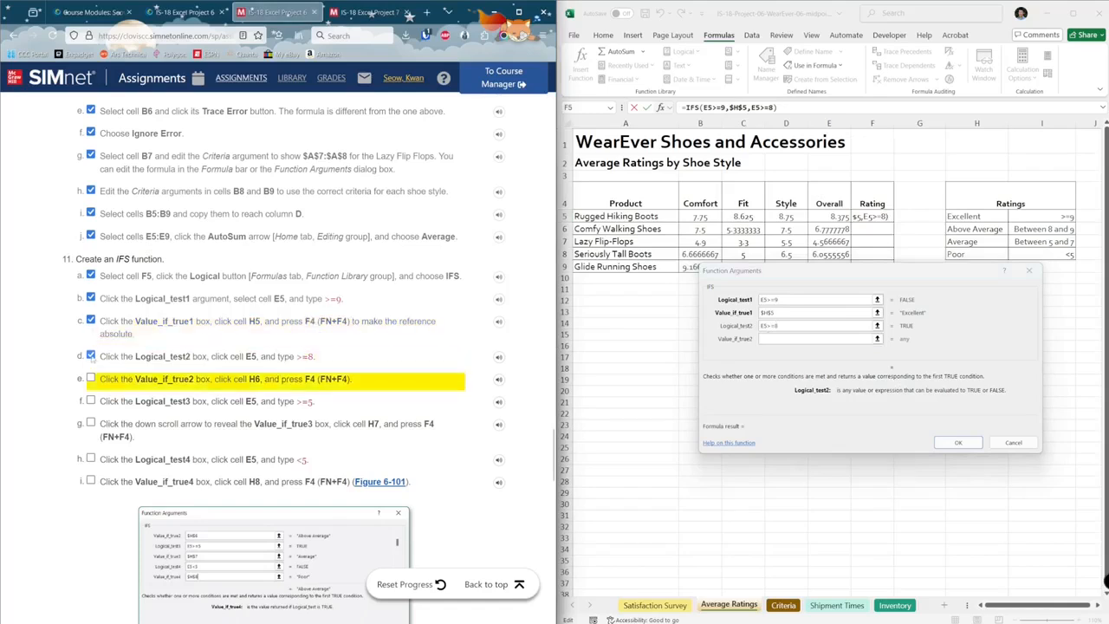
click(771, 338)
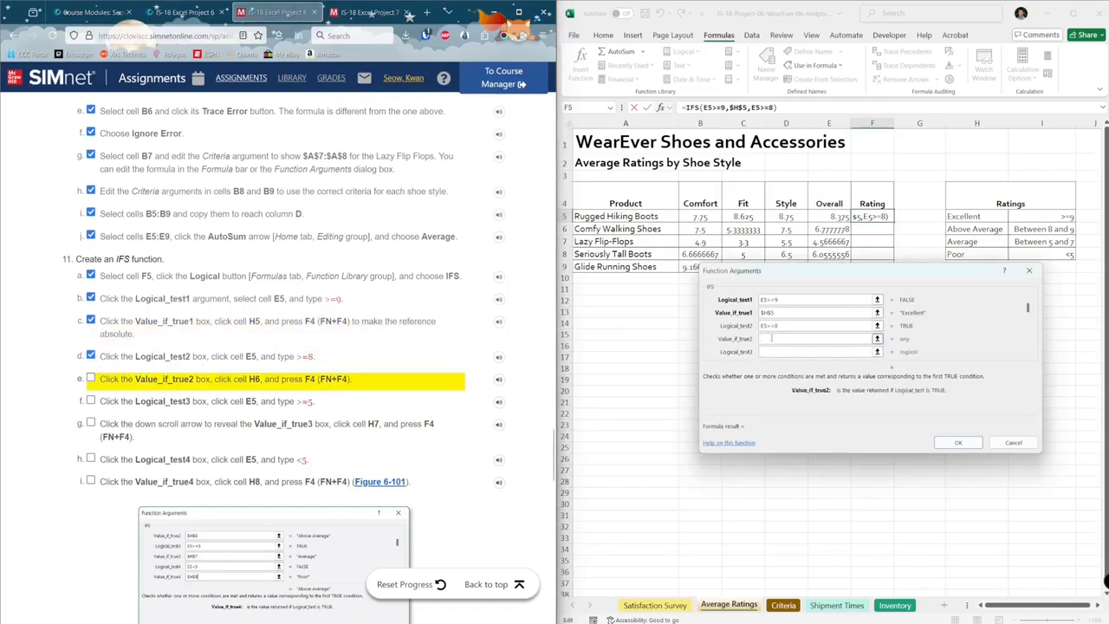
text(H6)
key(F4)
- Set the IFS Logical_test3 argument to E5>=5 and check off its instruction
click(775, 355)
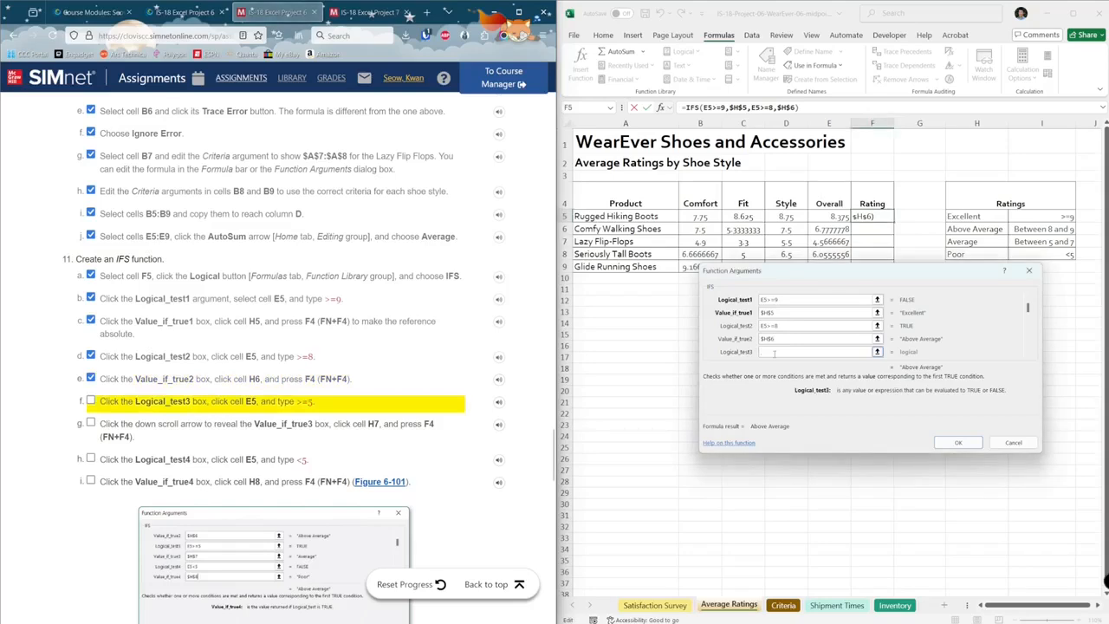
text(E5>)
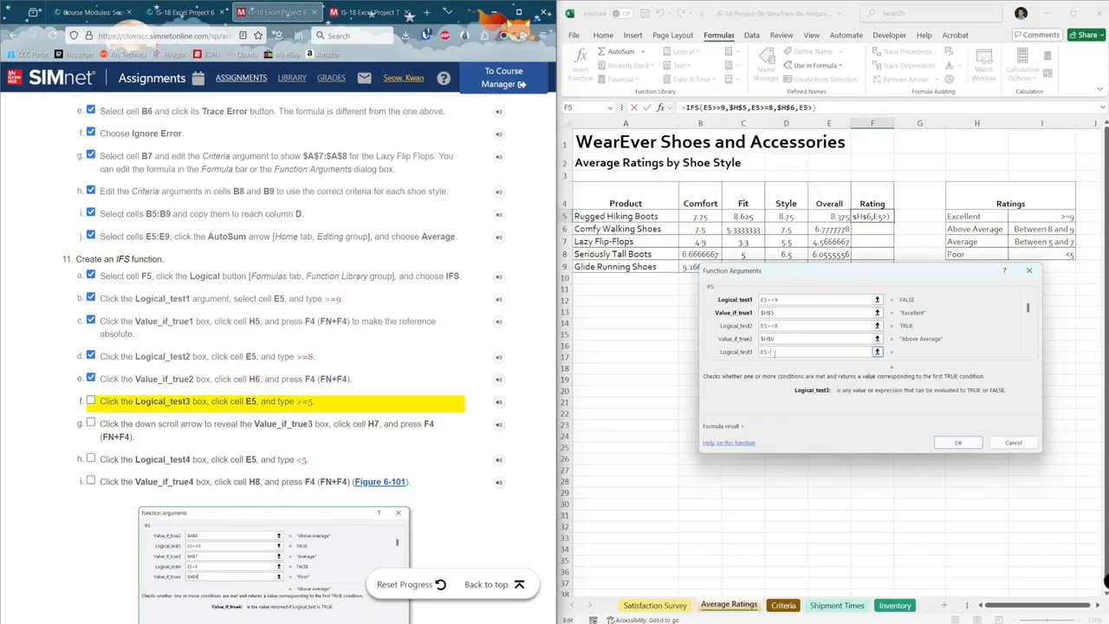
text(=5)
click(222, 410)
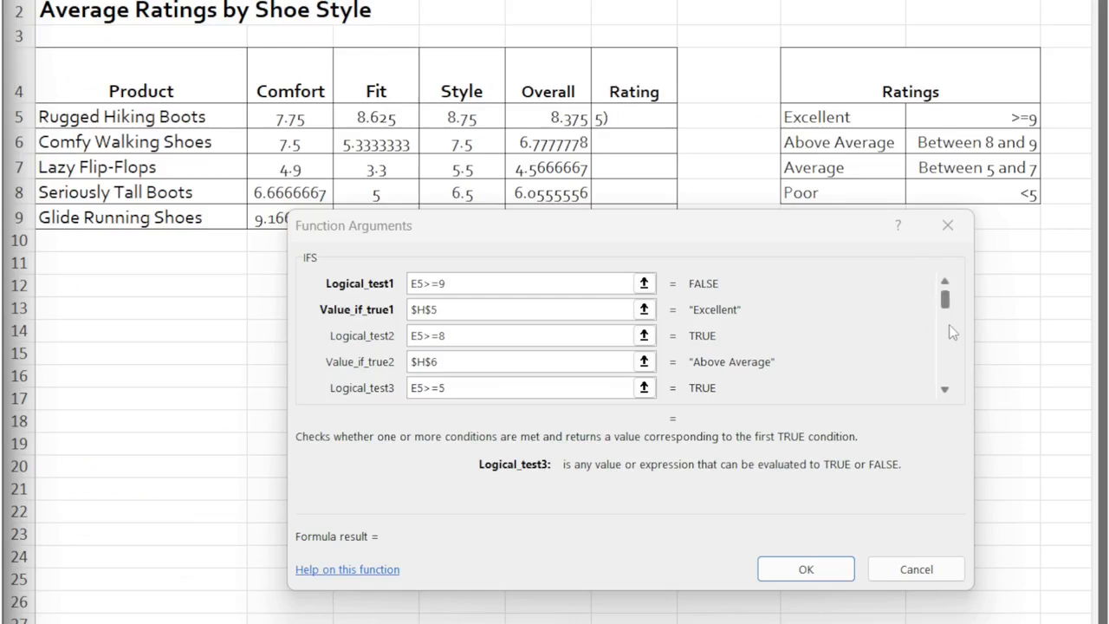
- Set the IFS Value_if_true3 argument to the absolute reference $H$7
click(944, 392)
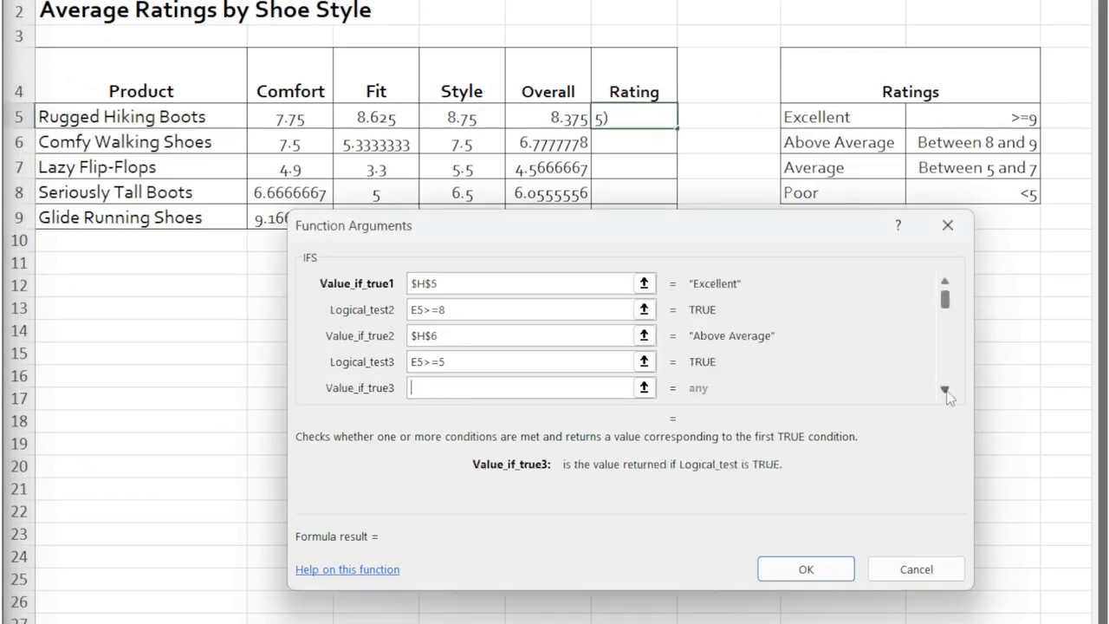
click(945, 392)
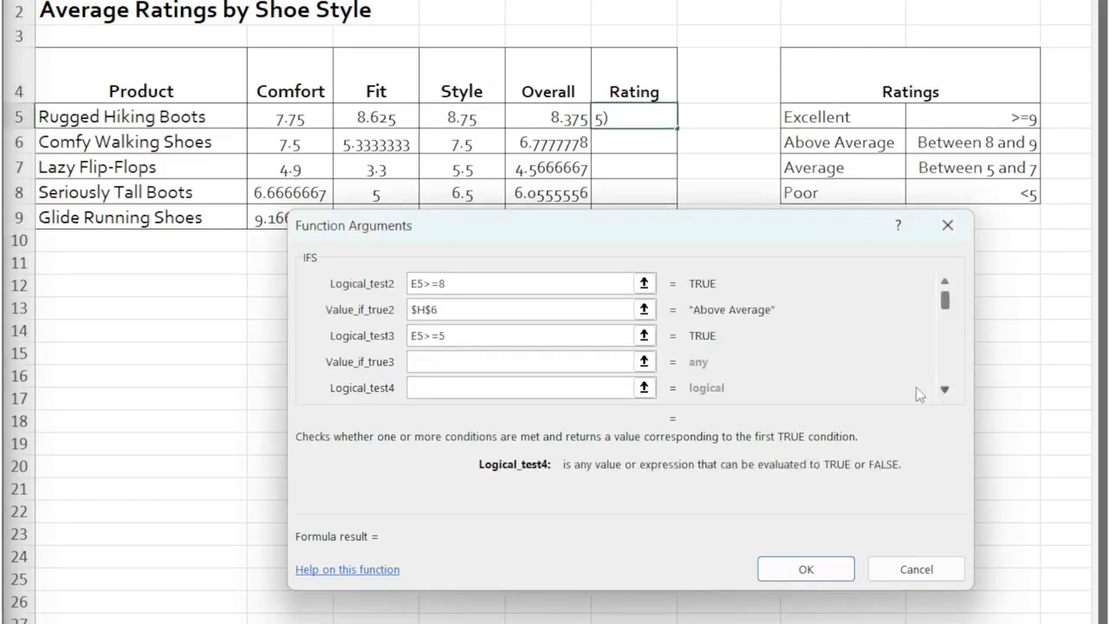
click(552, 362)
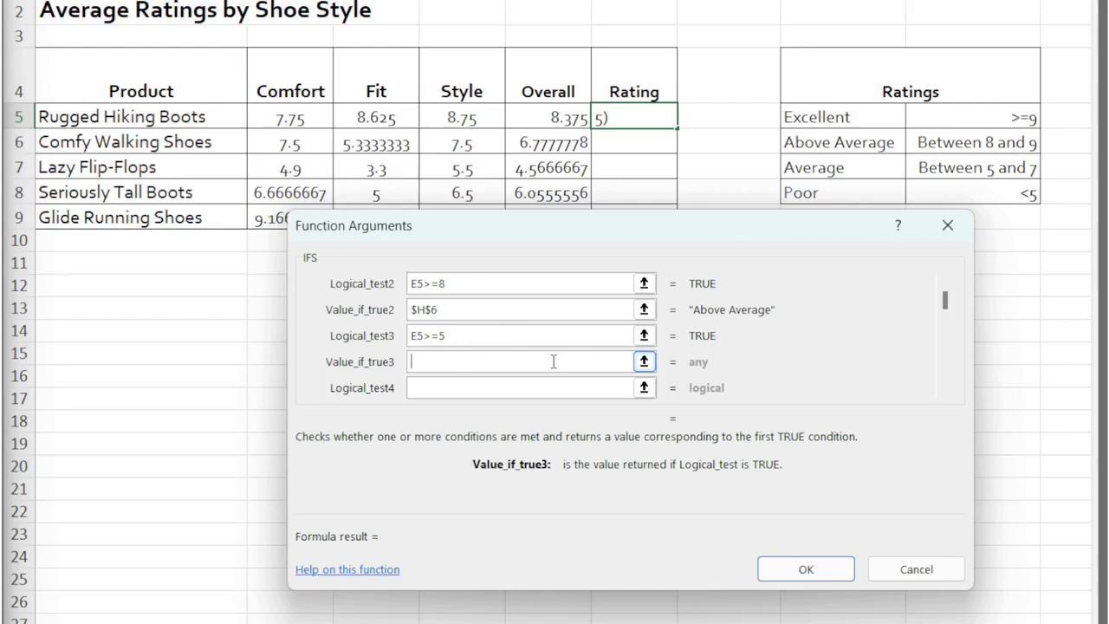
text(H7)
key(F4)
key(Tab)
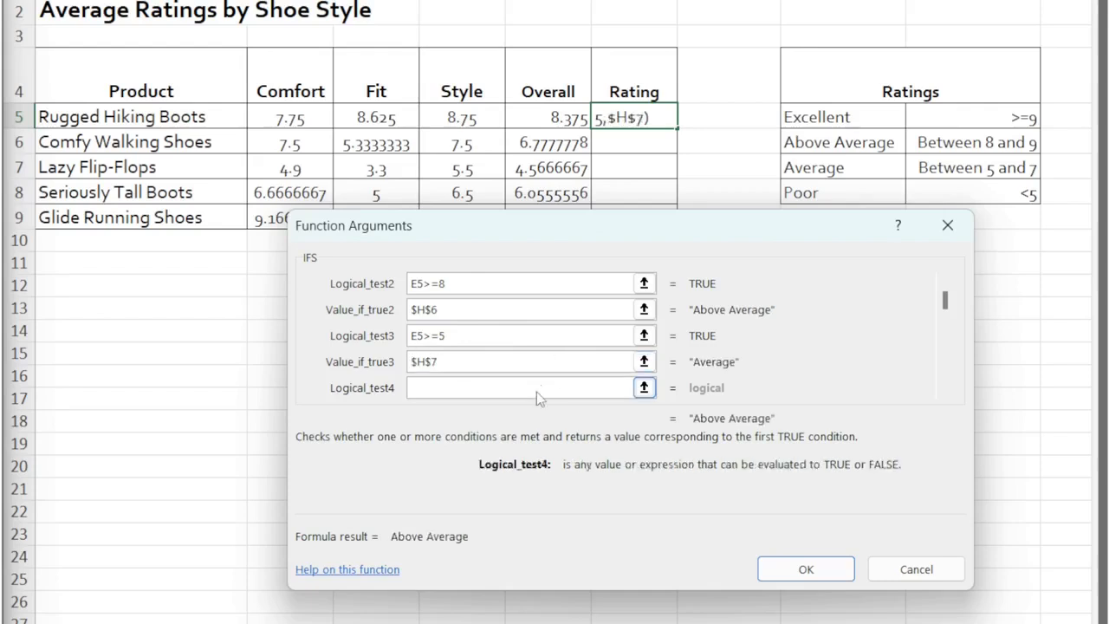
- Set the IFS Logical_test4 argument to E5<5 and check off the Value_if_true3 and Logical_test4 instructions
text(E)
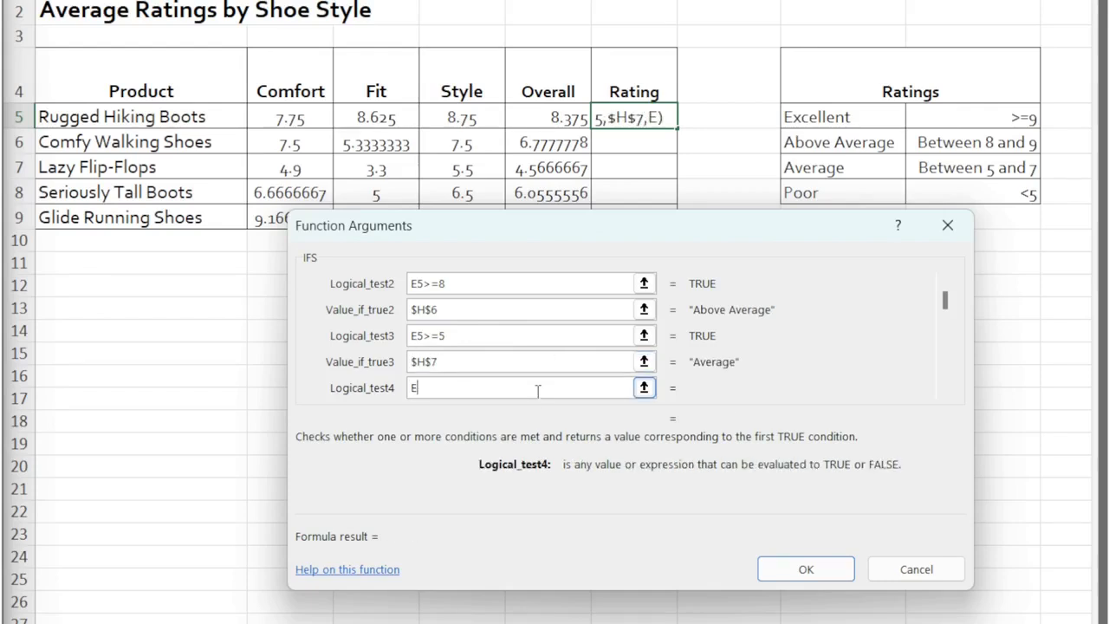
text(5<5)
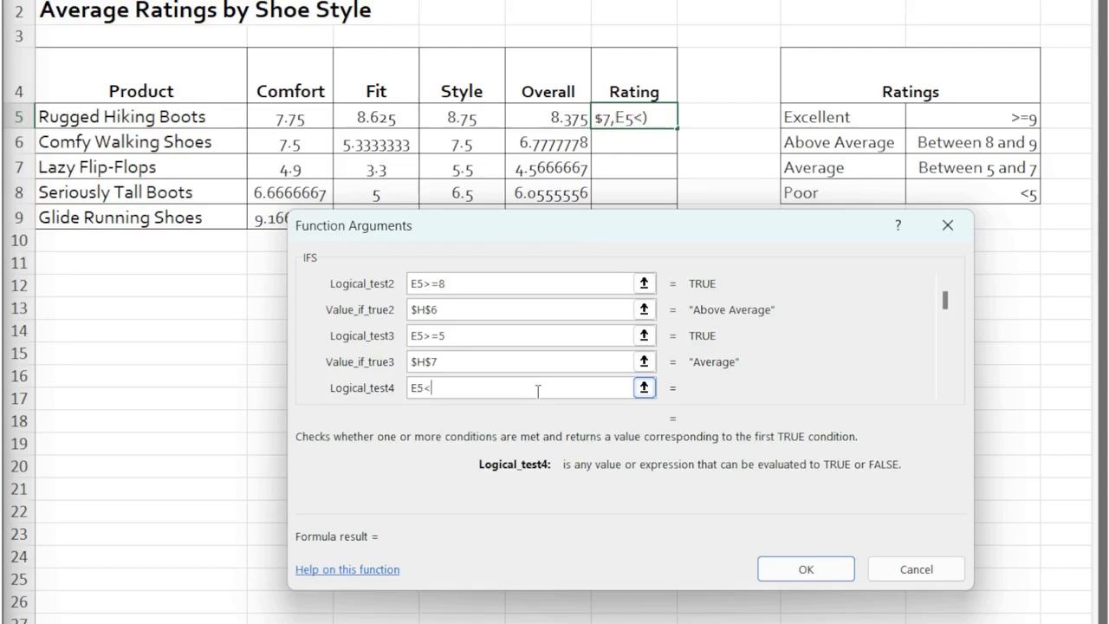
click(550, 364)
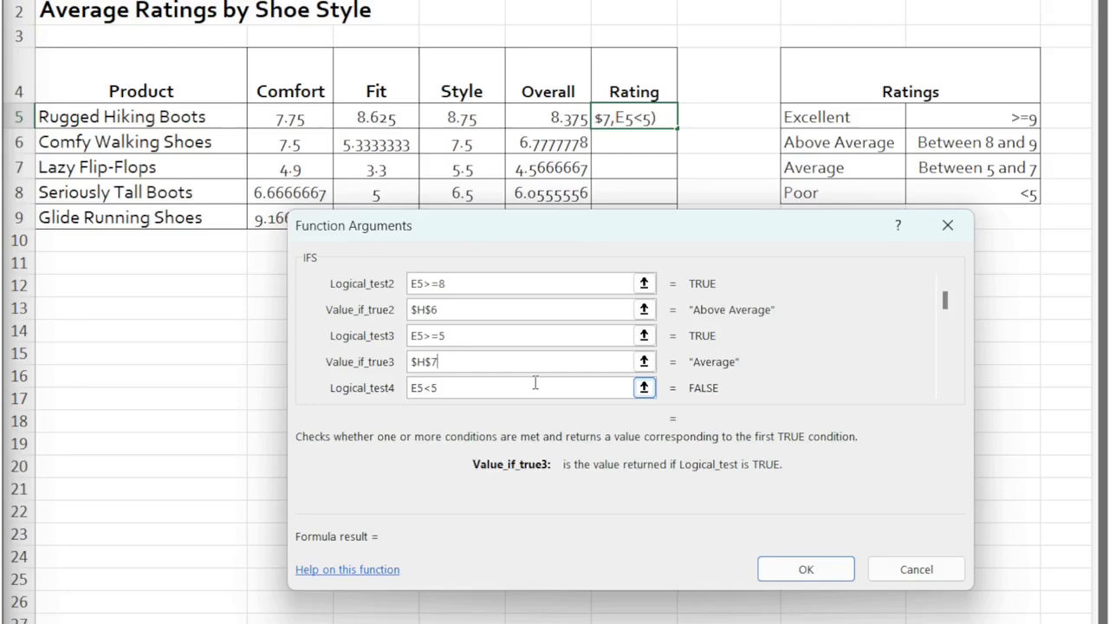
click(535, 387)
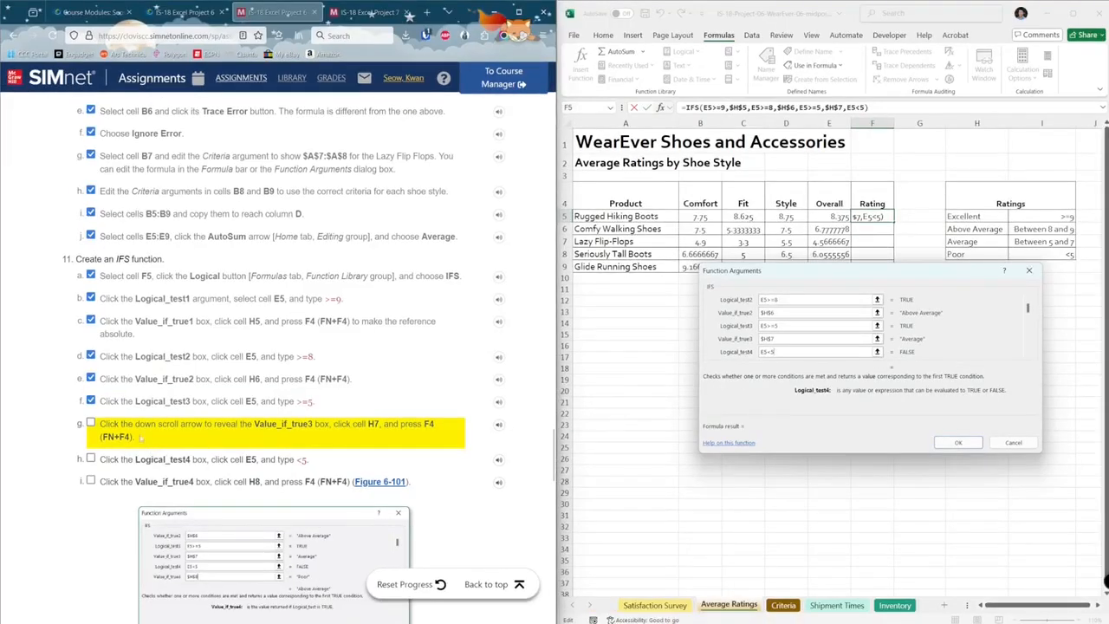
scroll(149, 458, down, 1)
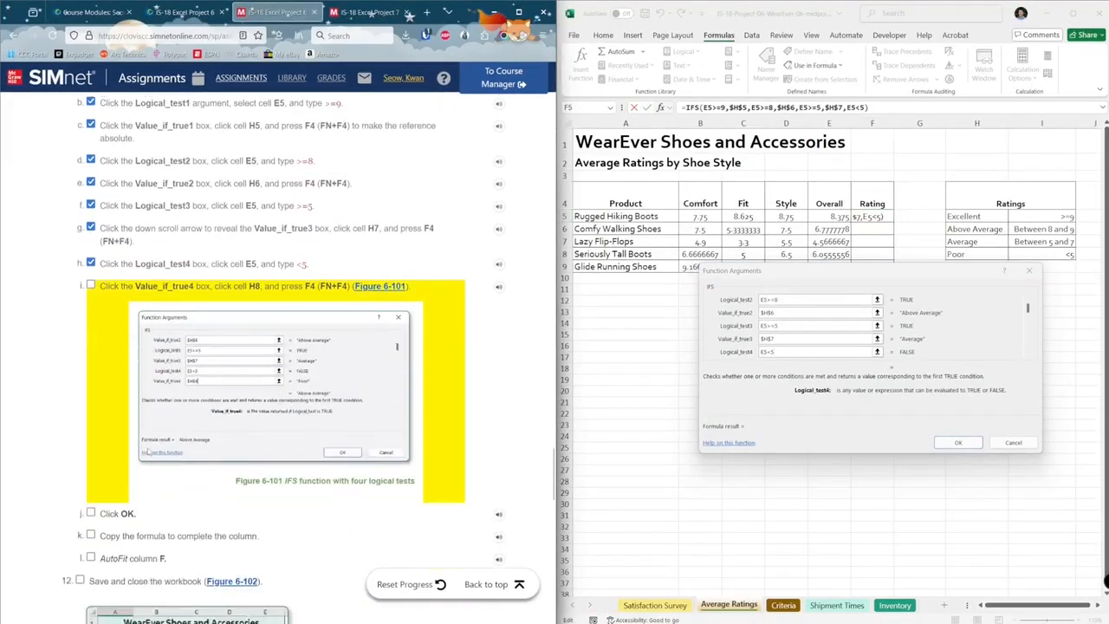
- Set the IFS Value_if_true4 argument to the absolute reference $H$8 and enter the finished function in cell F5
click(1028, 353)
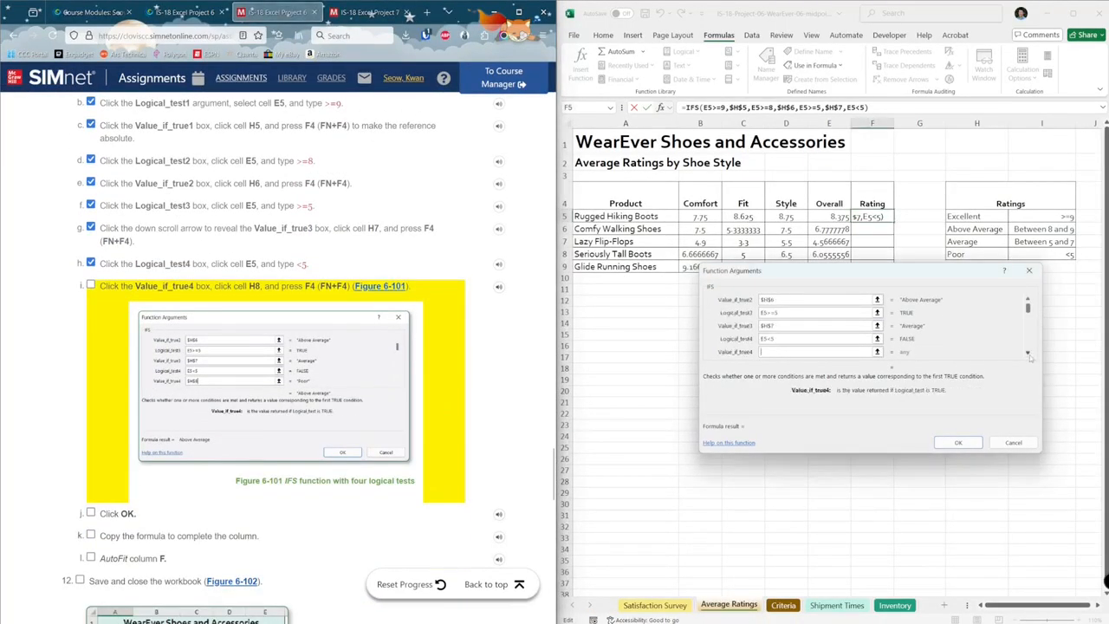
click(804, 353)
text(H8)
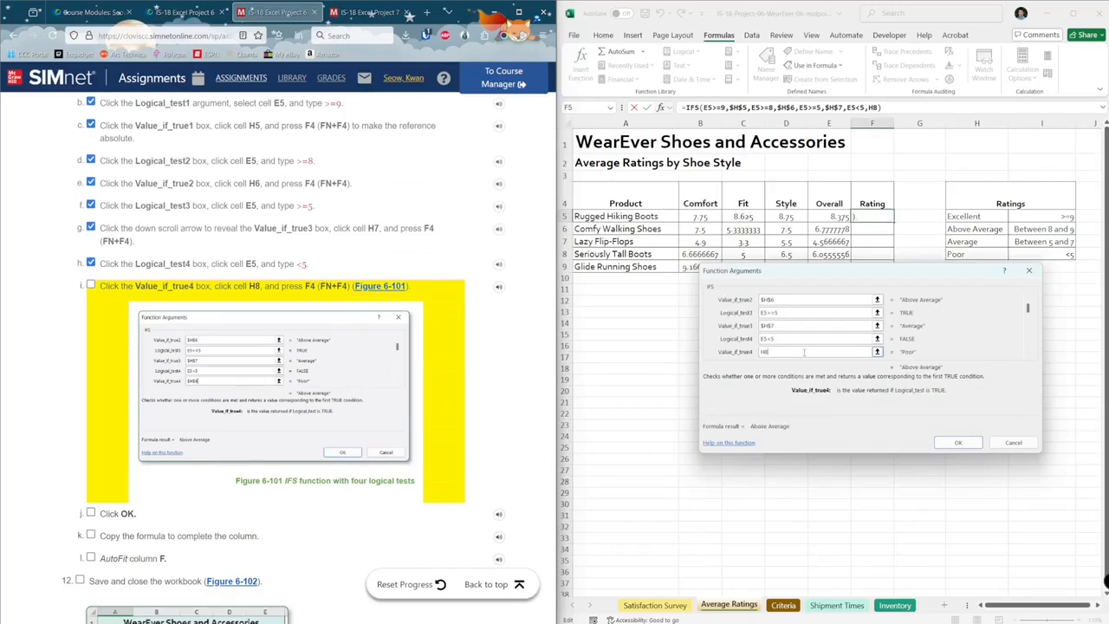
key(F4)
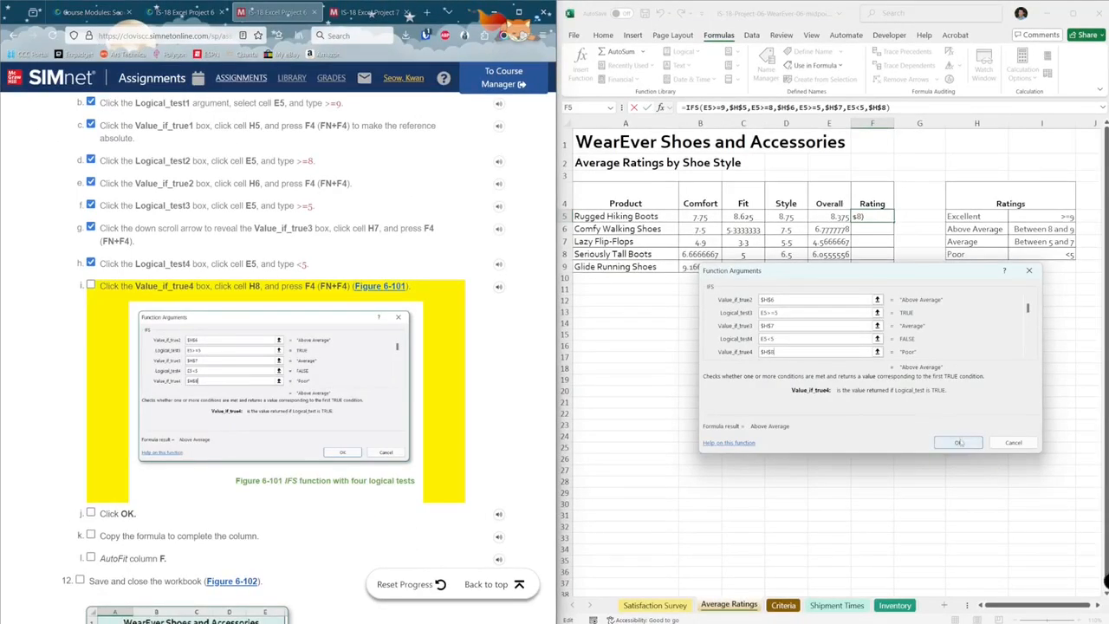
click(958, 442)
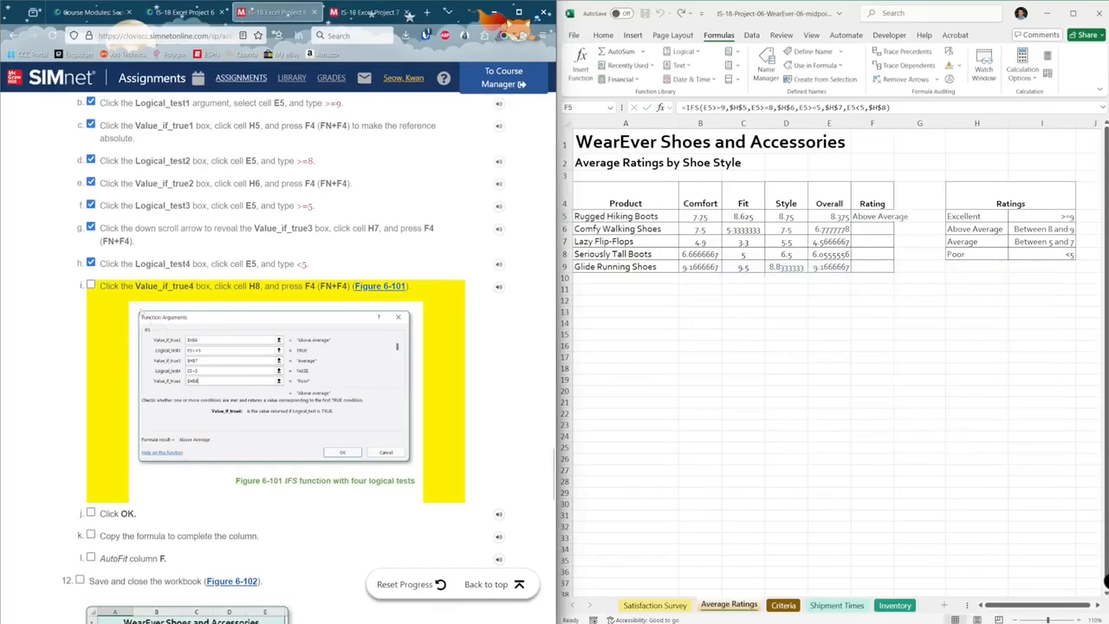
- Check off the Value_if_true4 and OK instructions in the project checklist
click(142, 313)
click(125, 513)
scroll(162, 485, down, 1)
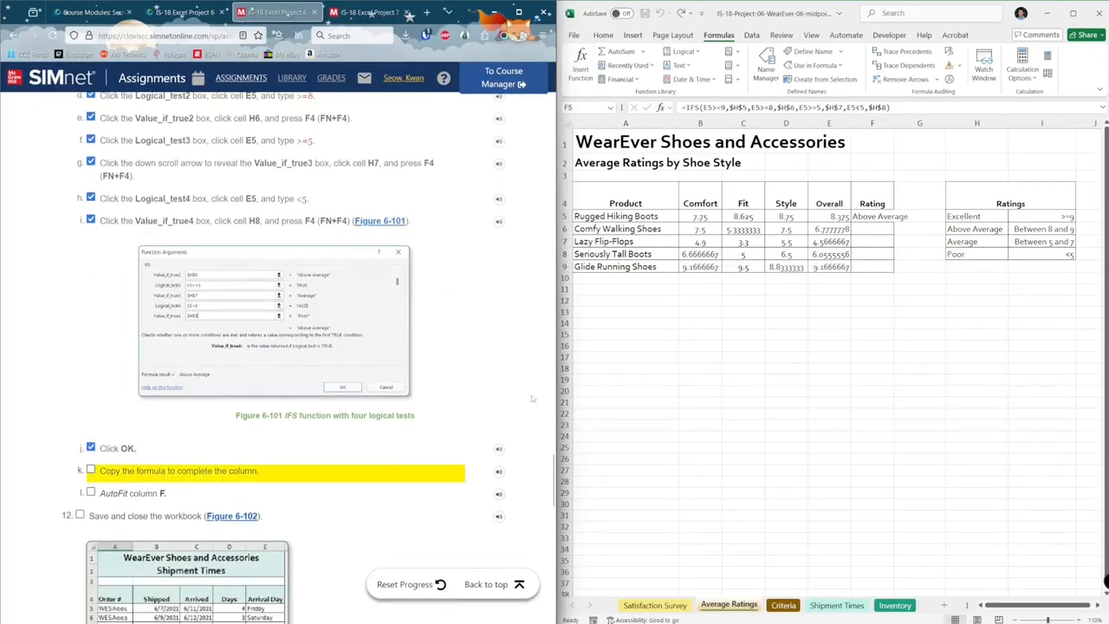
- Copy the IFS formula from F5 down through F9 and check off the copy instruction
click(873, 216)
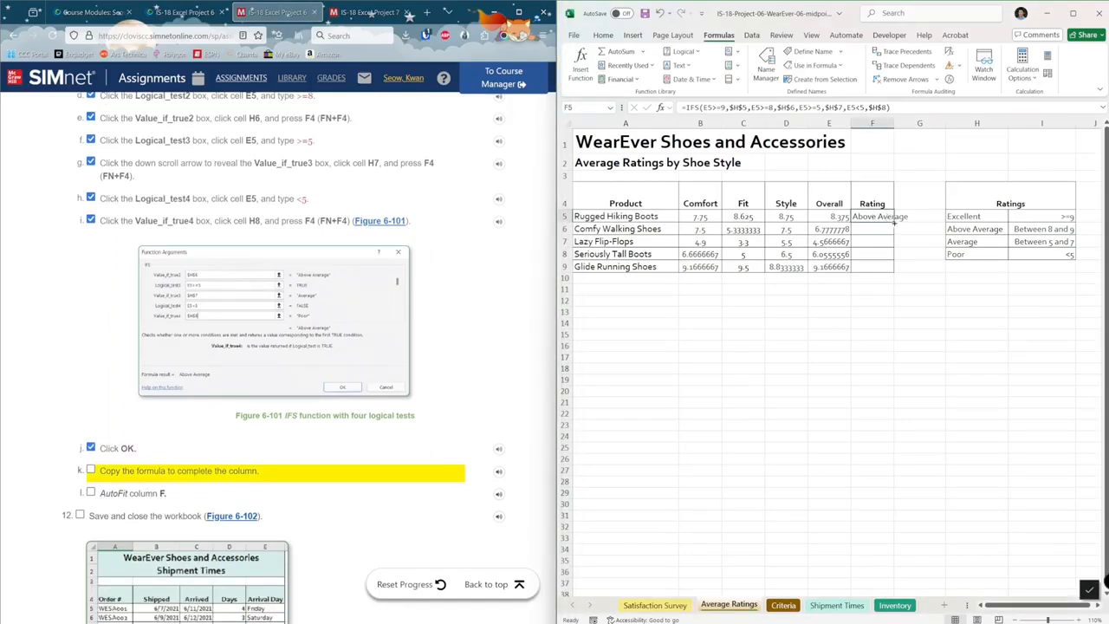
double_click(893, 223)
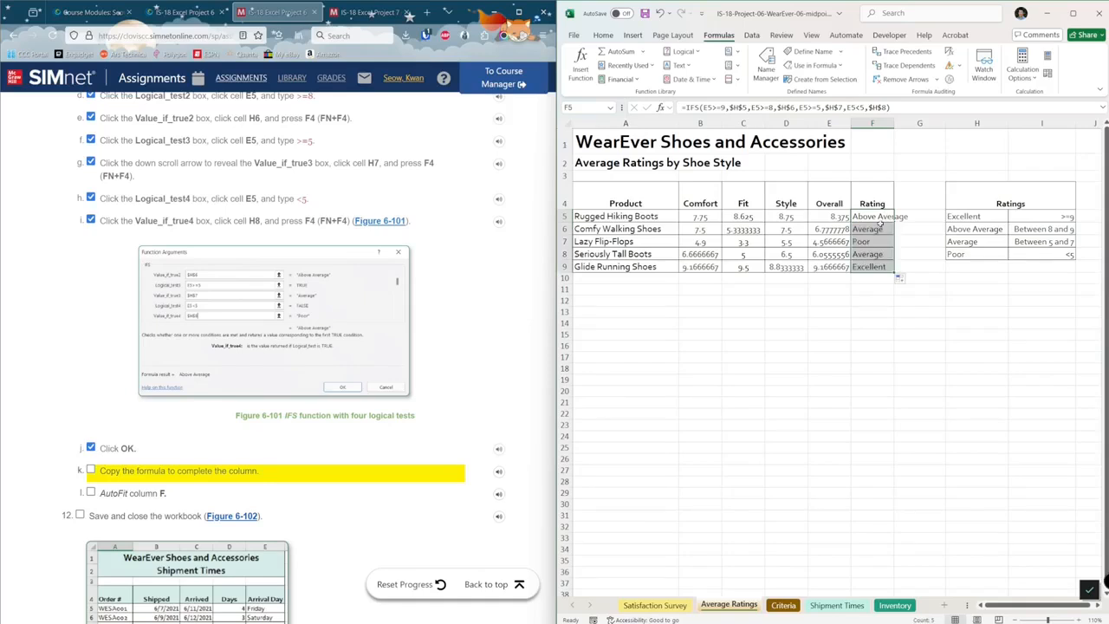
click(159, 478)
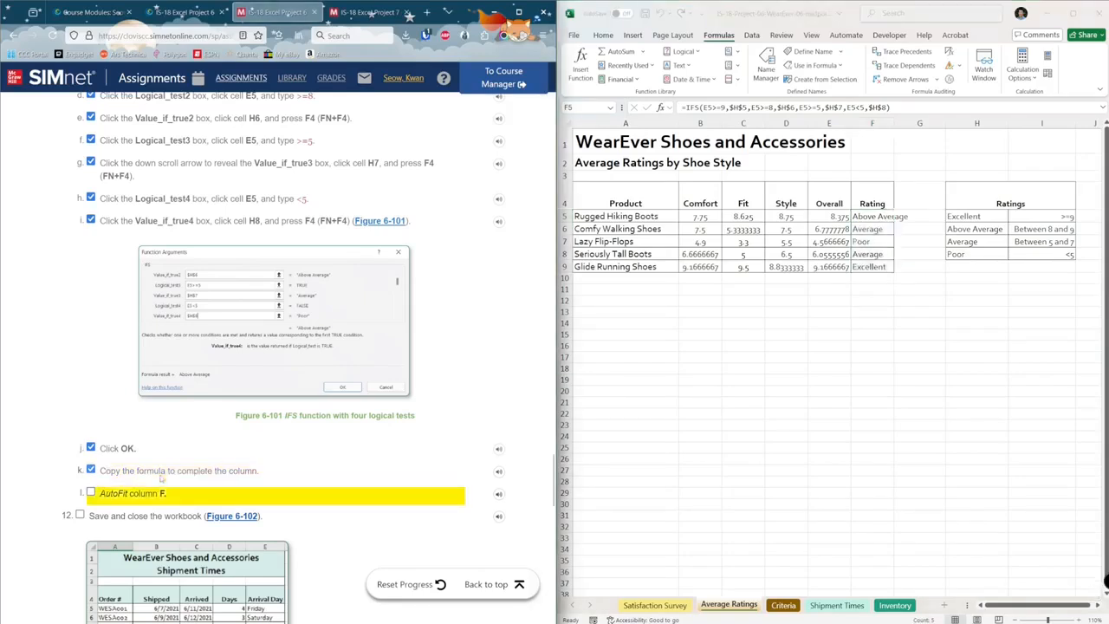
- AutoFit the width of column F and check off the AutoFit instruction
click(880, 123)
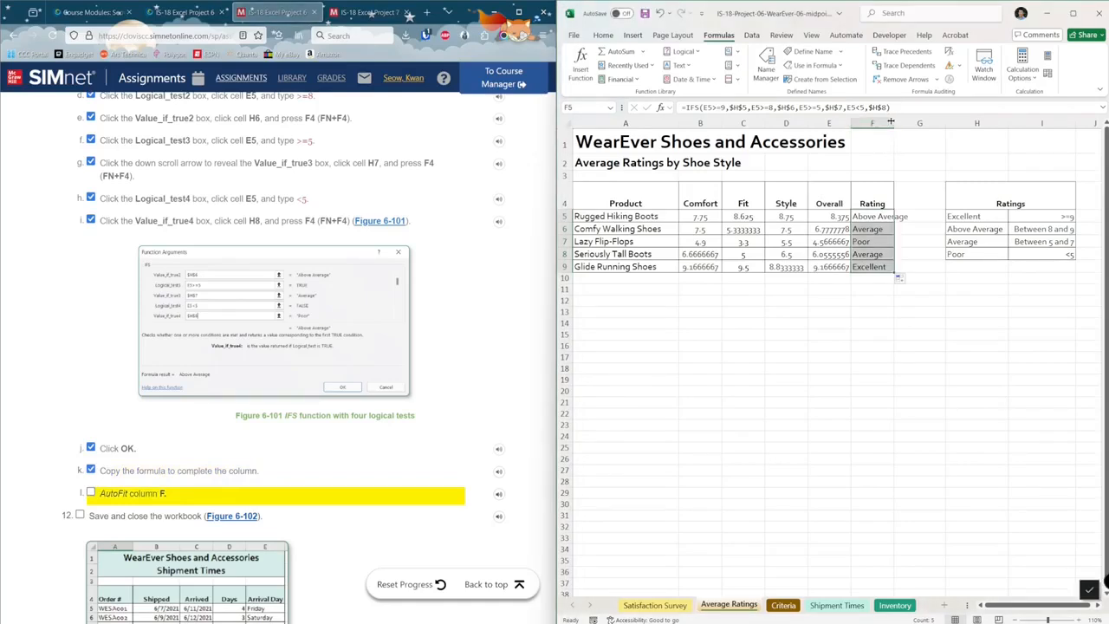
double_click(903, 119)
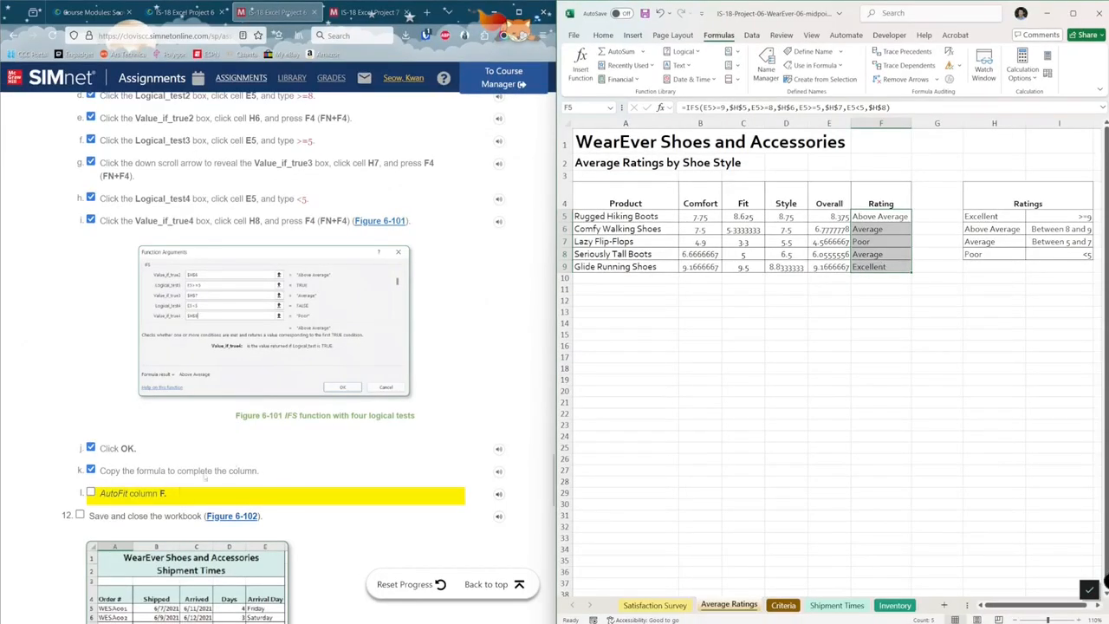
click(129, 492)
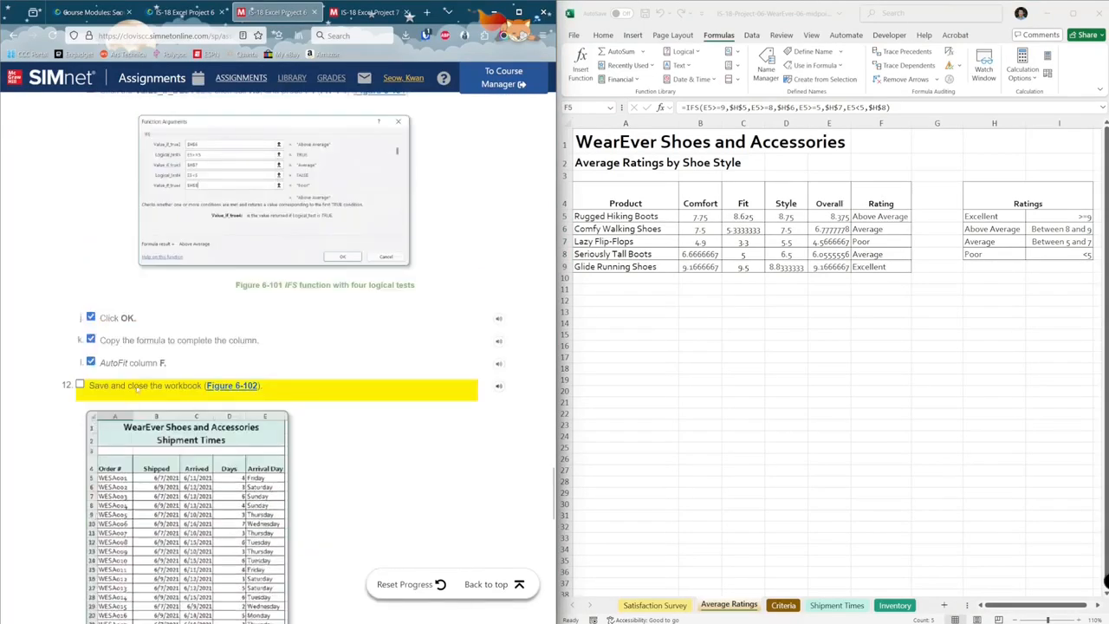
- Save the workbook under the new name IS-18-Project-06-WearEver-06-demo in the same folder and close it
click(593, 22)
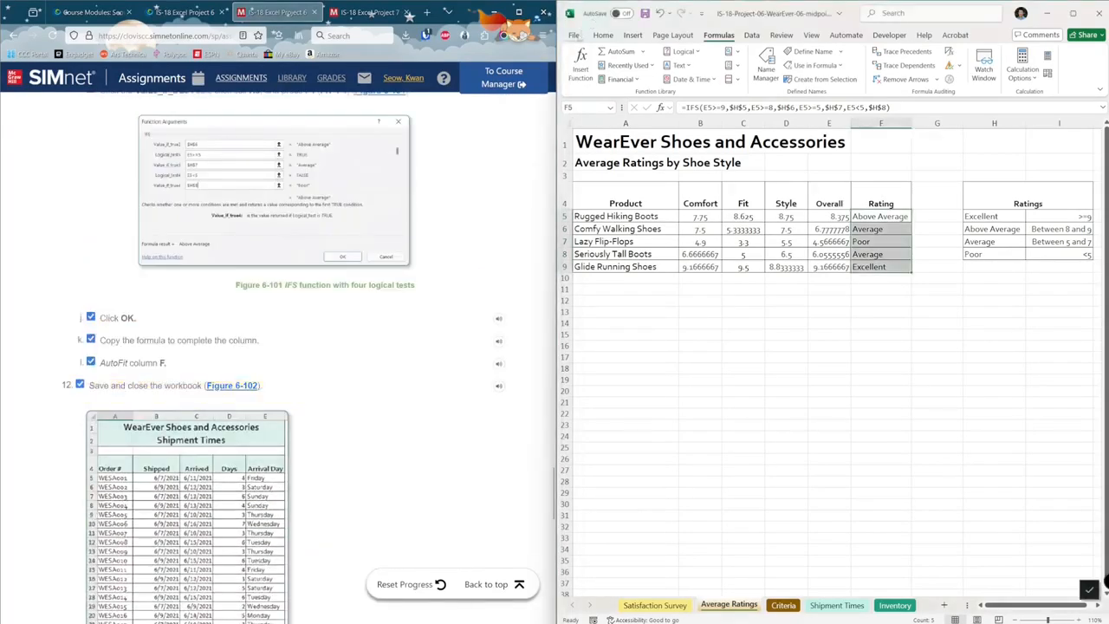
click(574, 35)
click(591, 200)
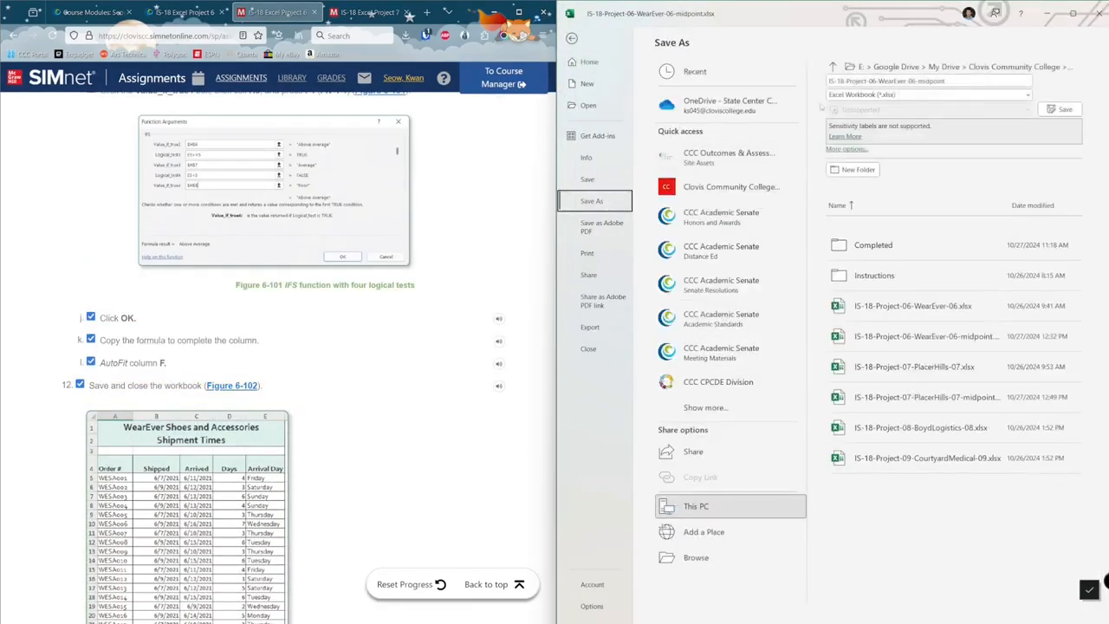
click(953, 81)
key(BackSpace)
key(BackSpace)
key(BackSpace)
key(BackSpace)
key(BackSpace)
key(BackSpace)
key(BackSpace)
key(BackSpace)
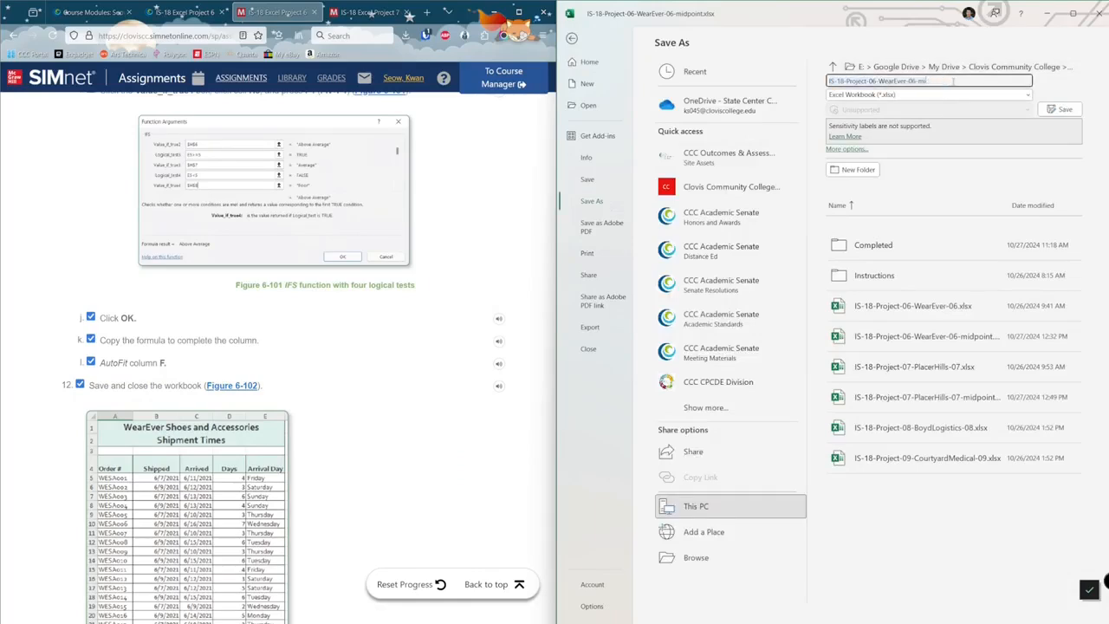
text(demo)
key(Return)
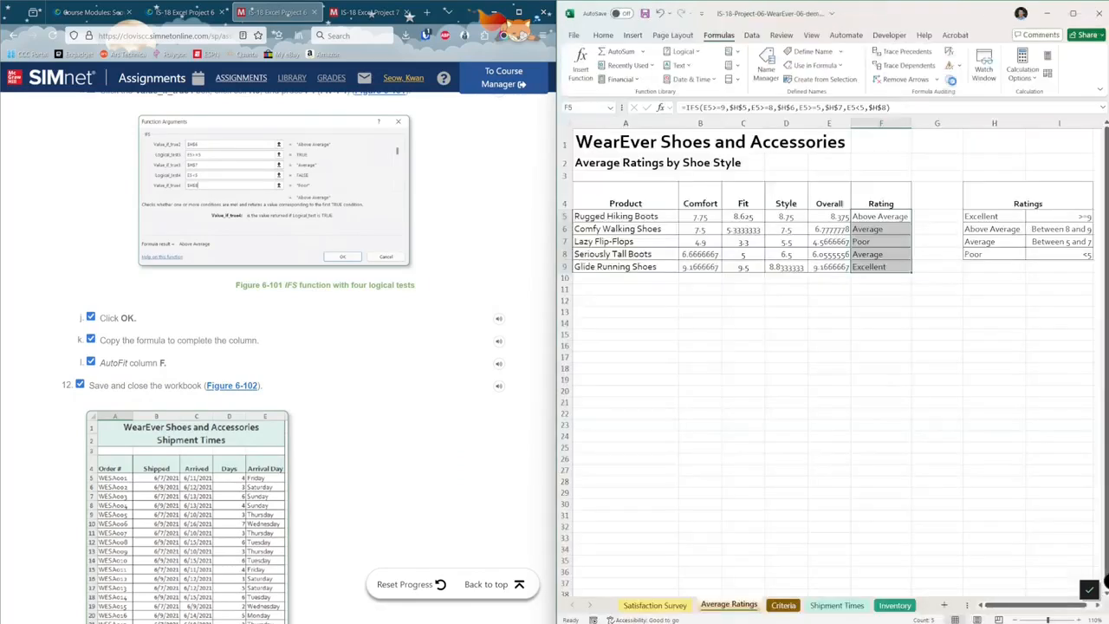
click(1096, 13)
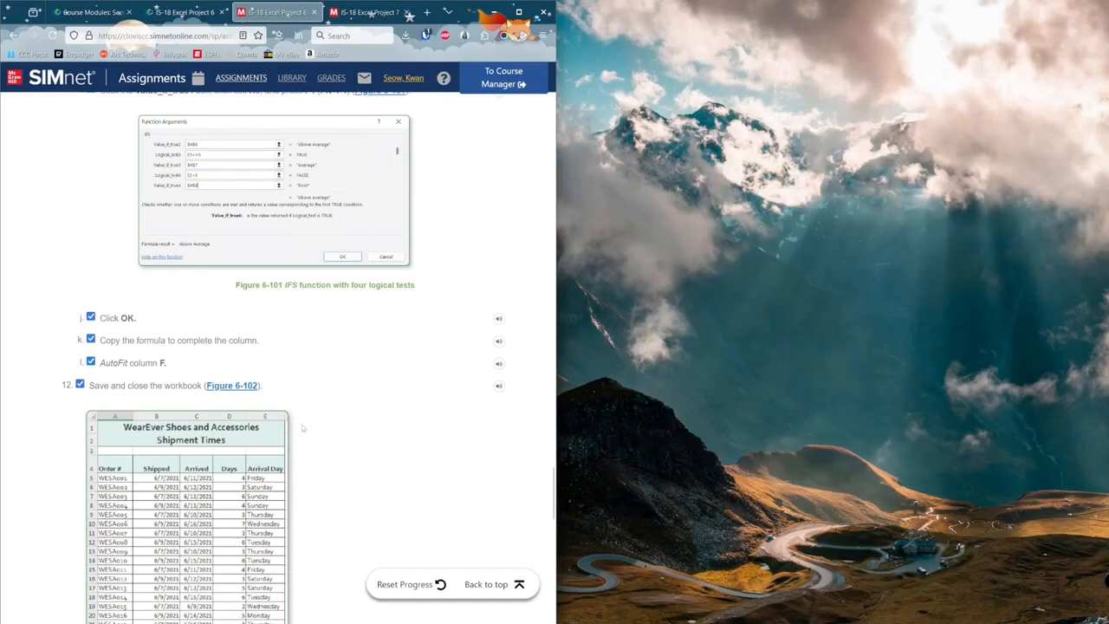
- Check off instructions 13 and 14 for uploading the project file and submitting it for grading
scroll(346, 442, down, 15)
scroll(339, 483, down, 1)
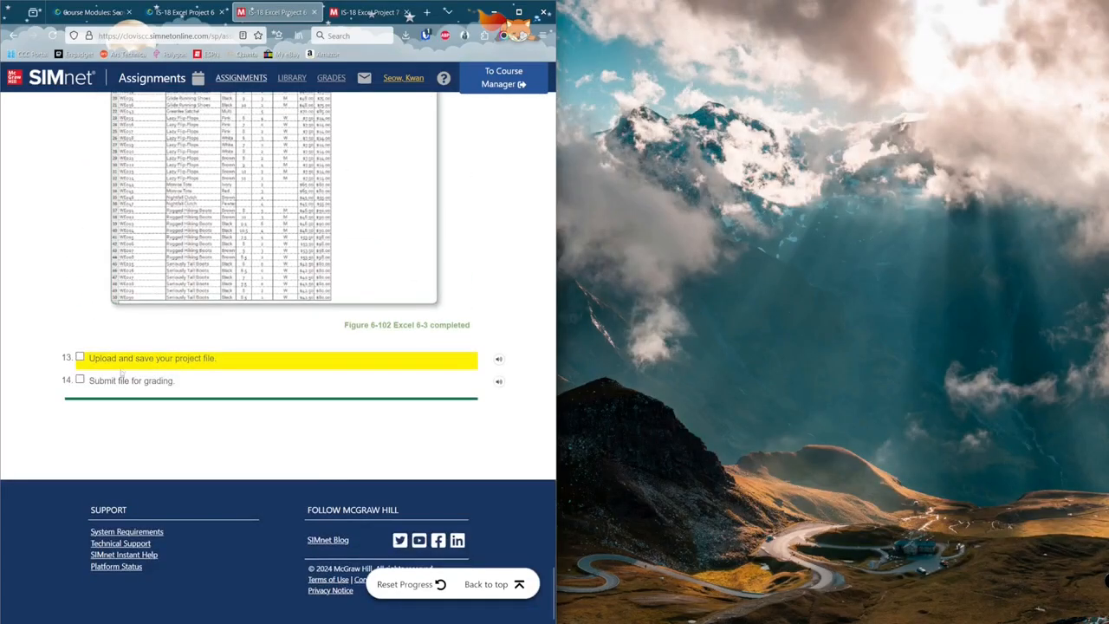
click(122, 368)
click(136, 385)
- Upload IS-18-Project-06-WearEver-06-demo.xlsx to the SIMnet assignment and submit it for grading
click(486, 584)
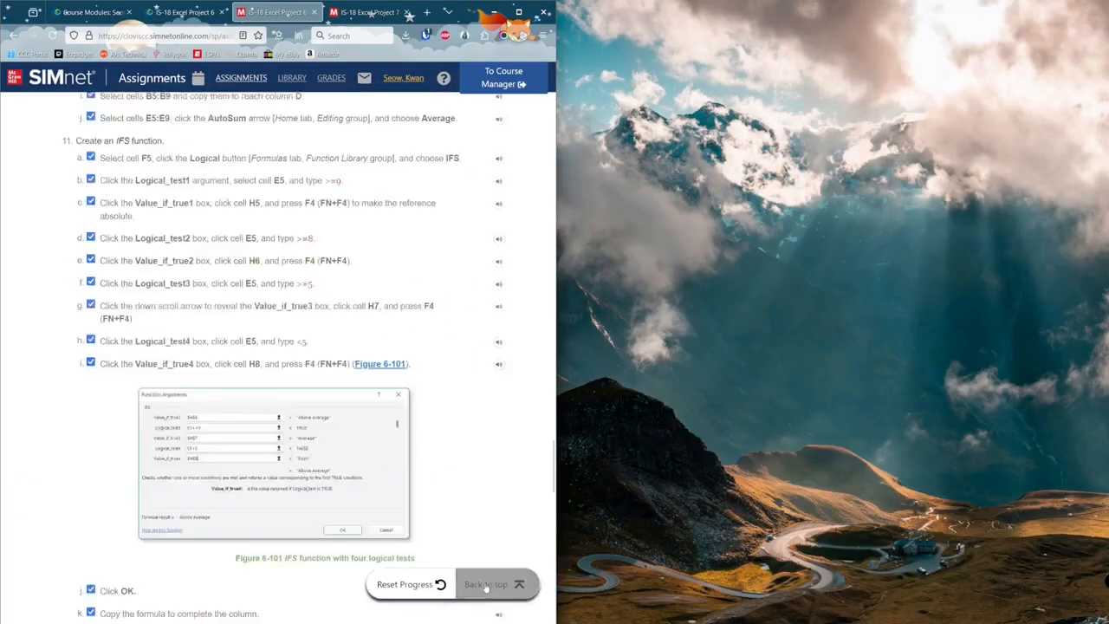
click(324, 278)
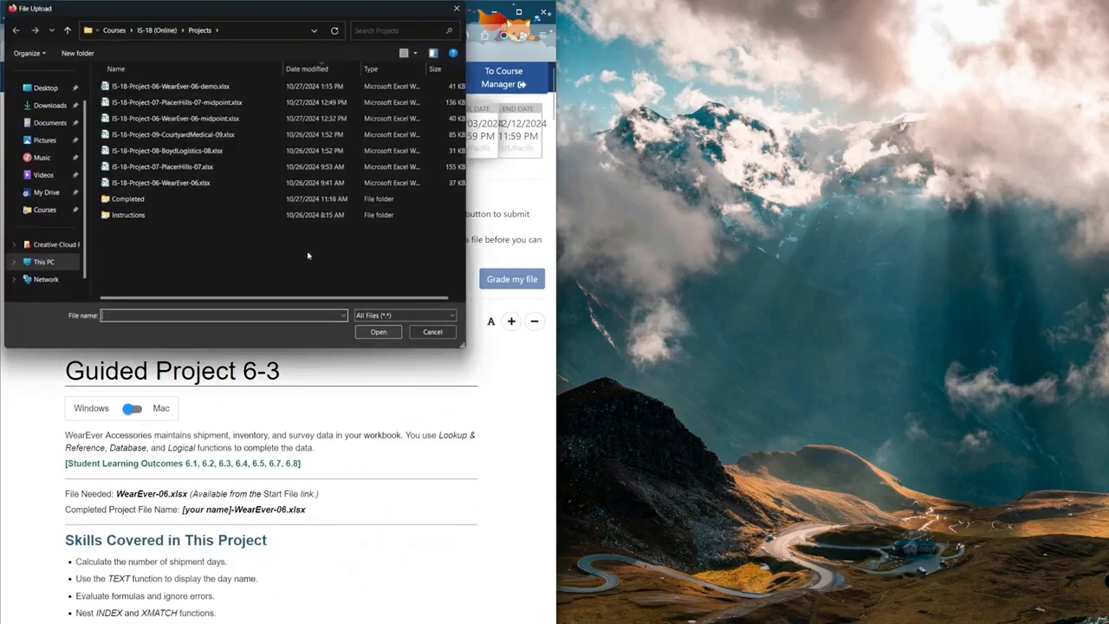
click(216, 86)
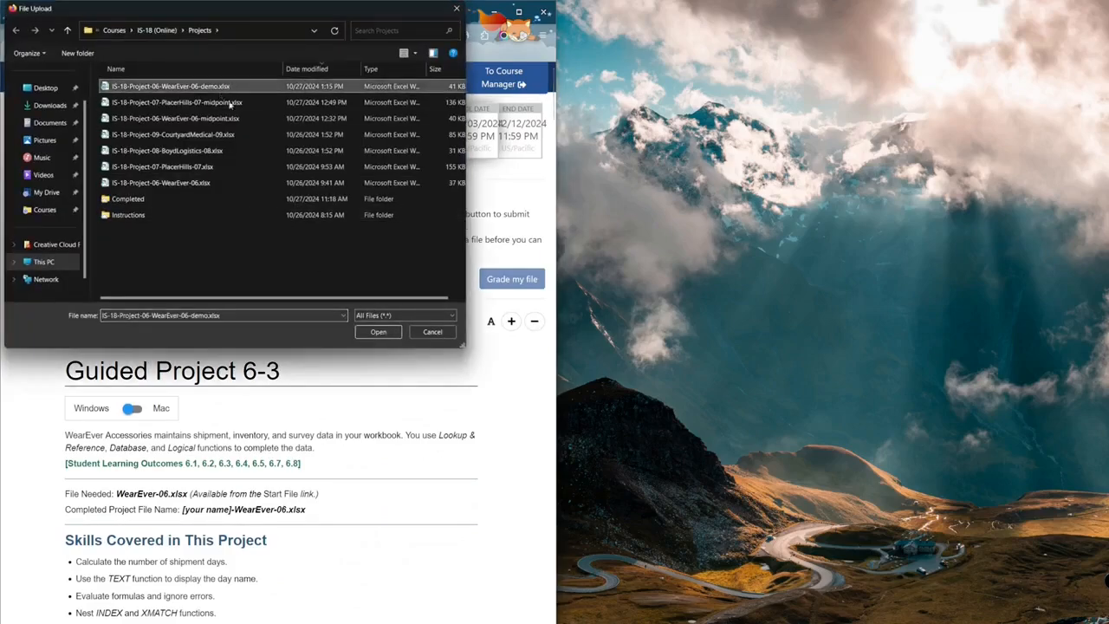
click(378, 332)
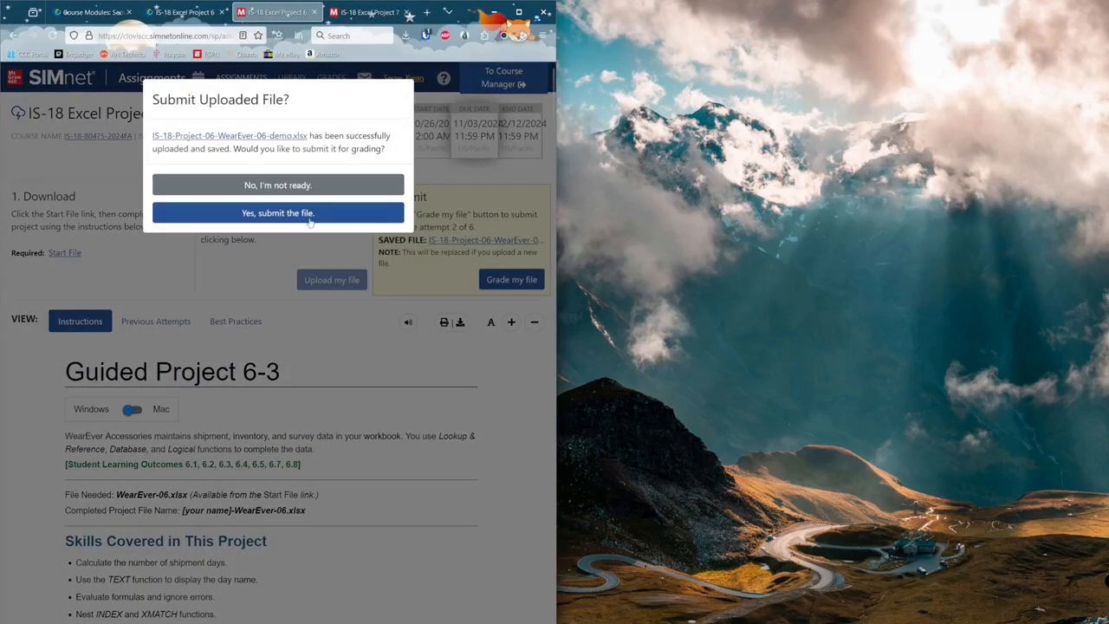
click(311, 211)
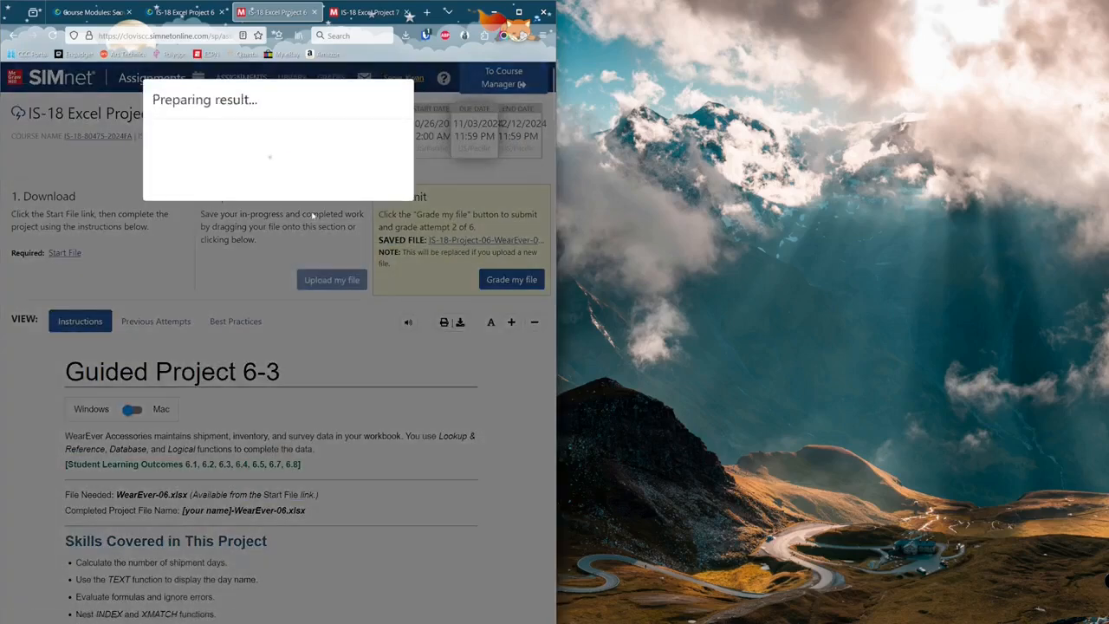